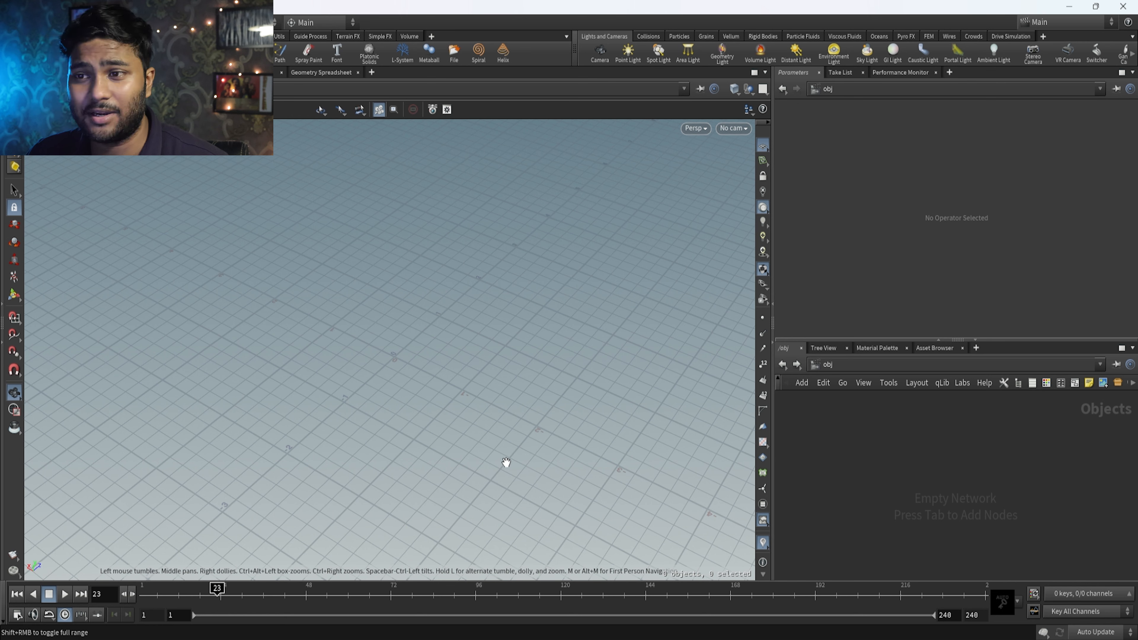
Add a Geometry object to the scene and go inside it.
middle_click_drag(497, 457, 482, 428)
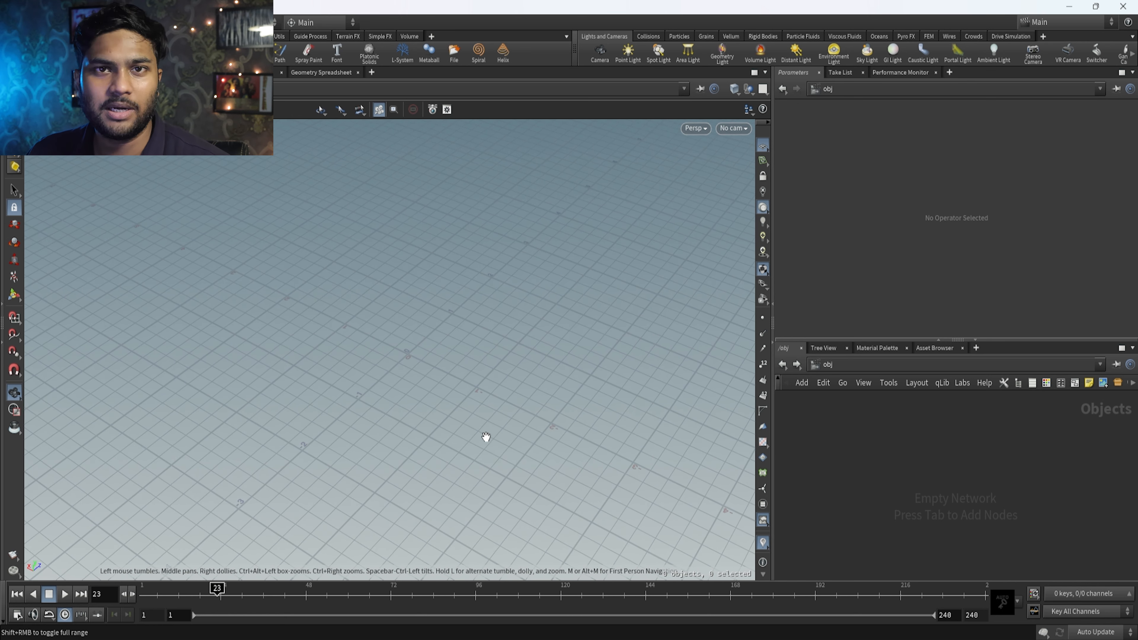
key("Tab")
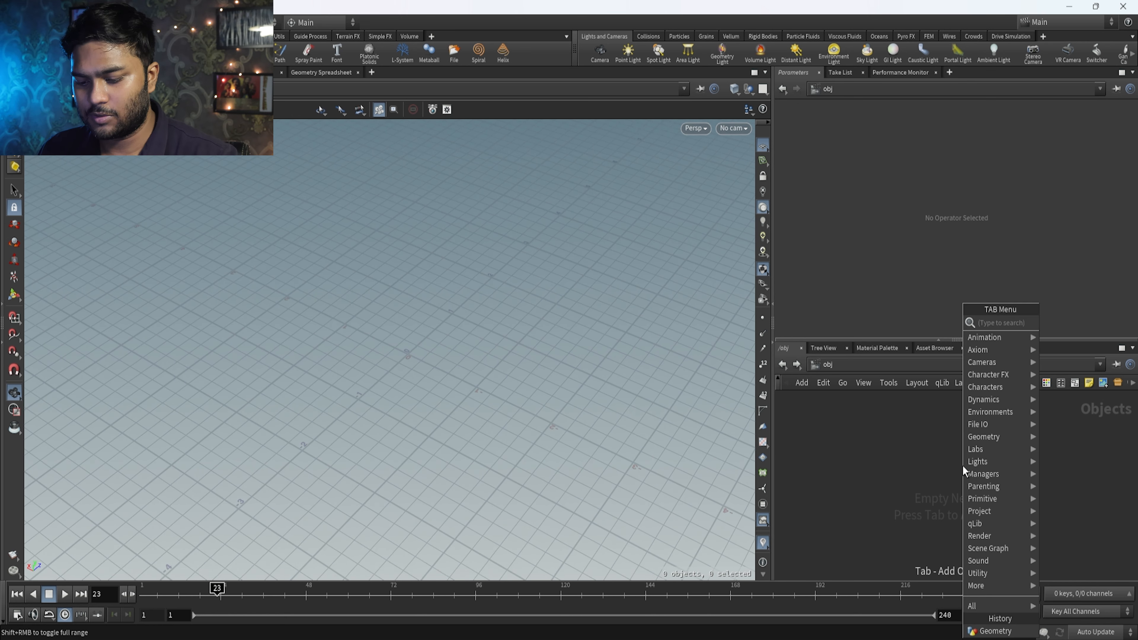
type("ge")
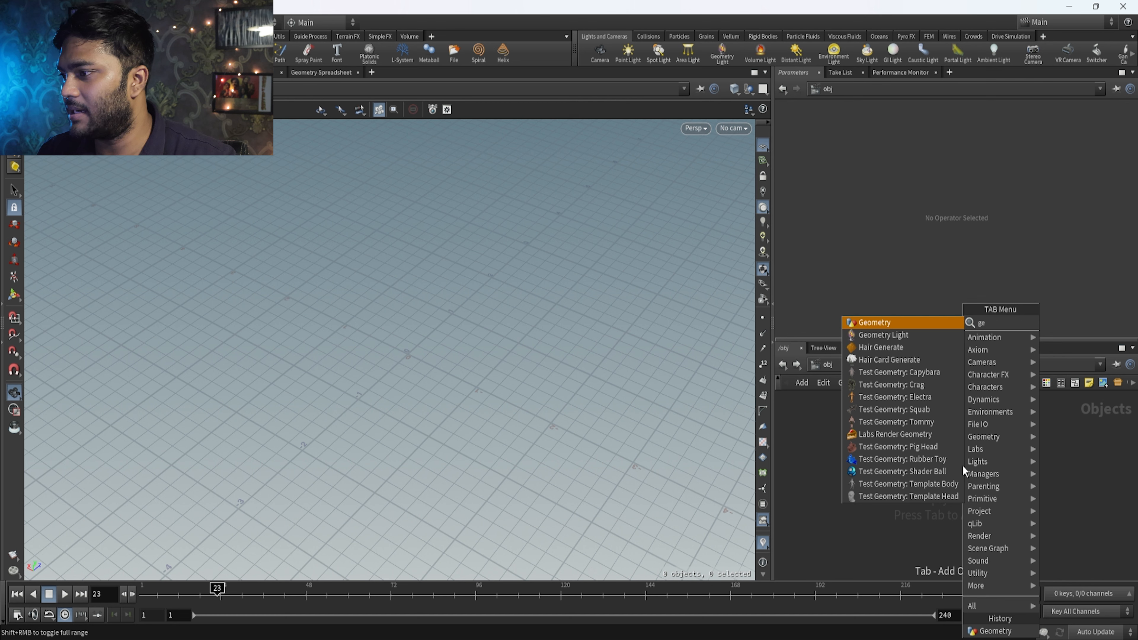
key("Return")
left_click(963, 468)
scroll(1013, 482, "up", 5)
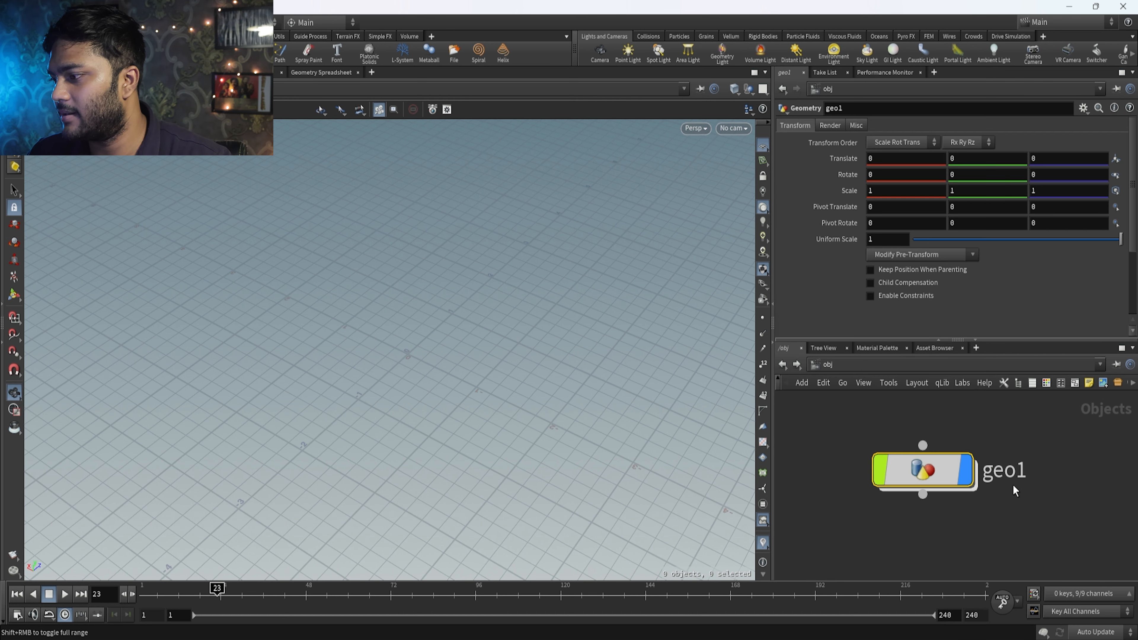
double_click(935, 481)
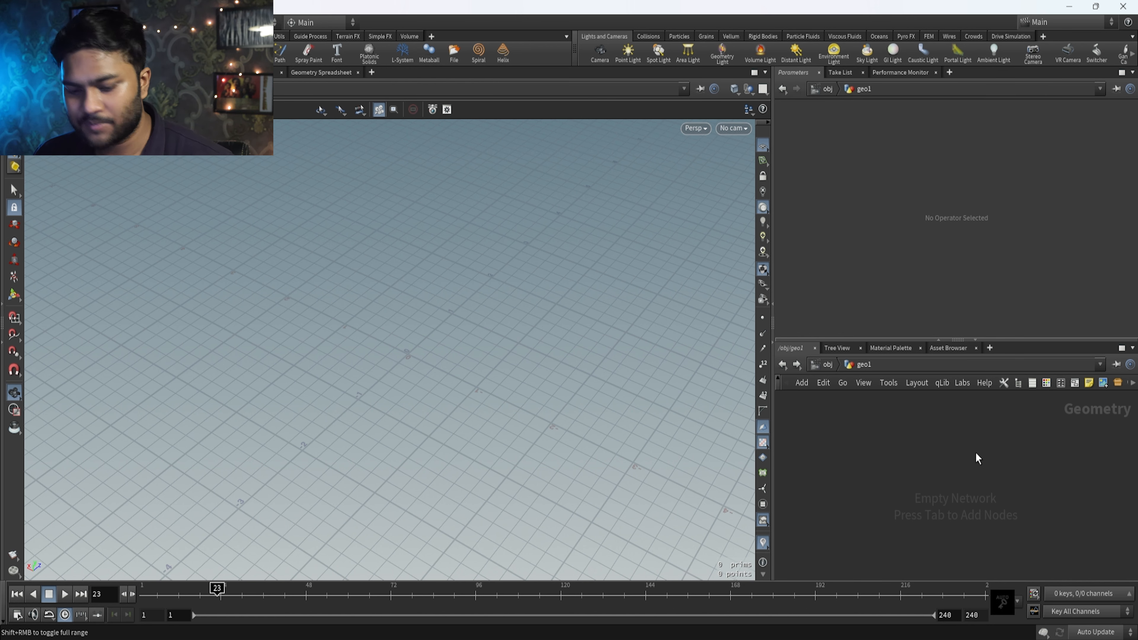
Add a Grid node inside the geometry object and frame the 10 by 10 grid in the viewport.
key("Tab")
type("grid")
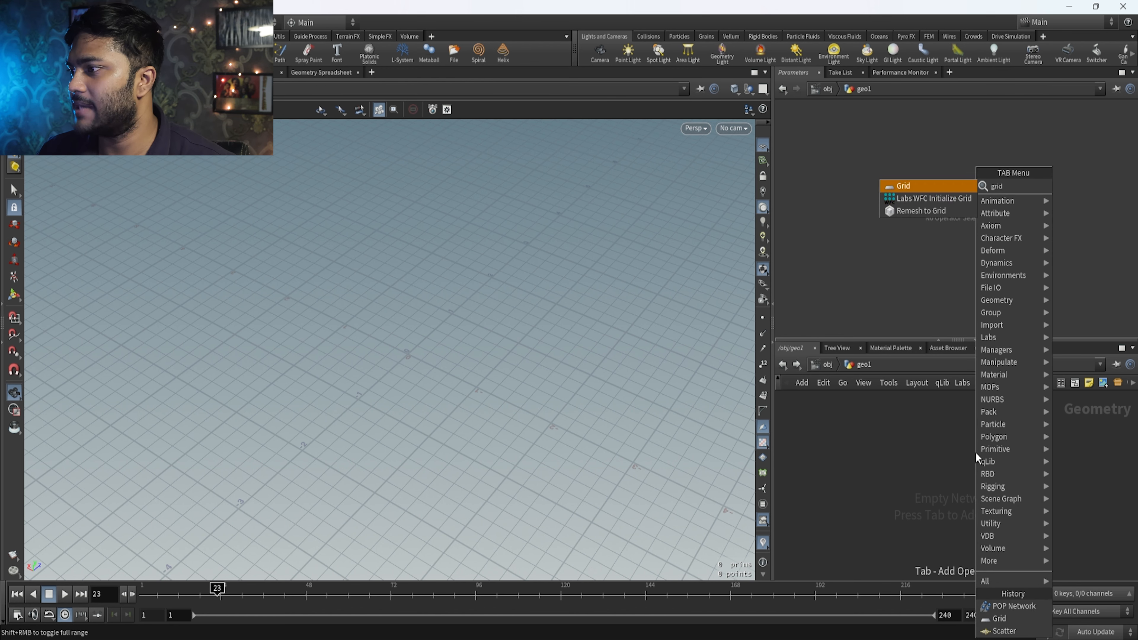
key("Return")
left_click(976, 452)
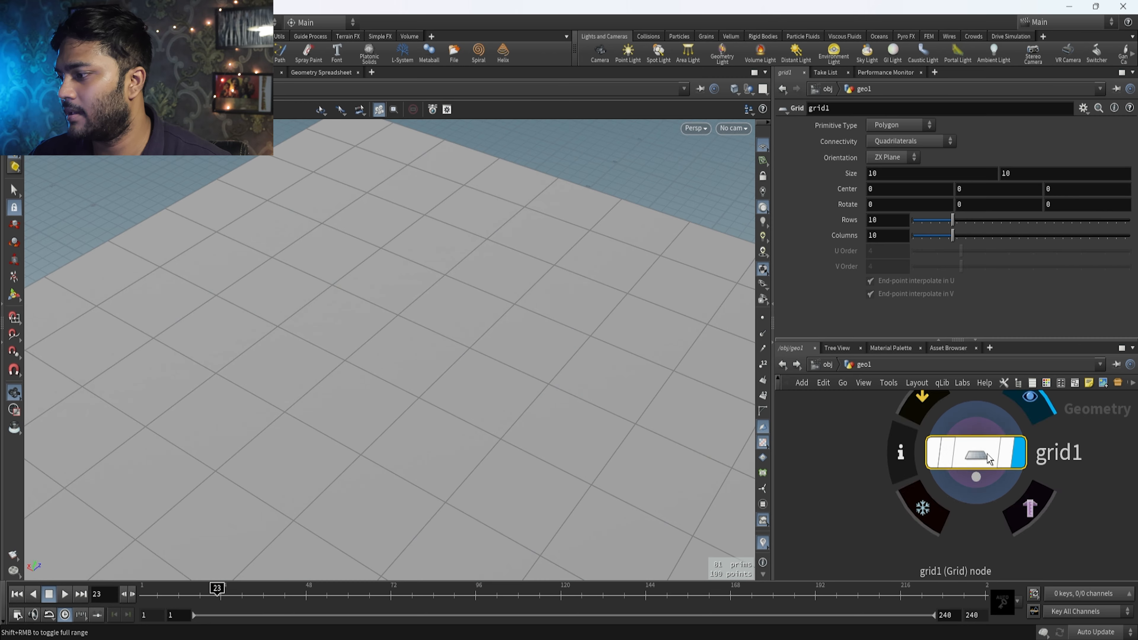
left_click_drag(172, 412, 397, 345)
scroll(397, 345, "down", 10)
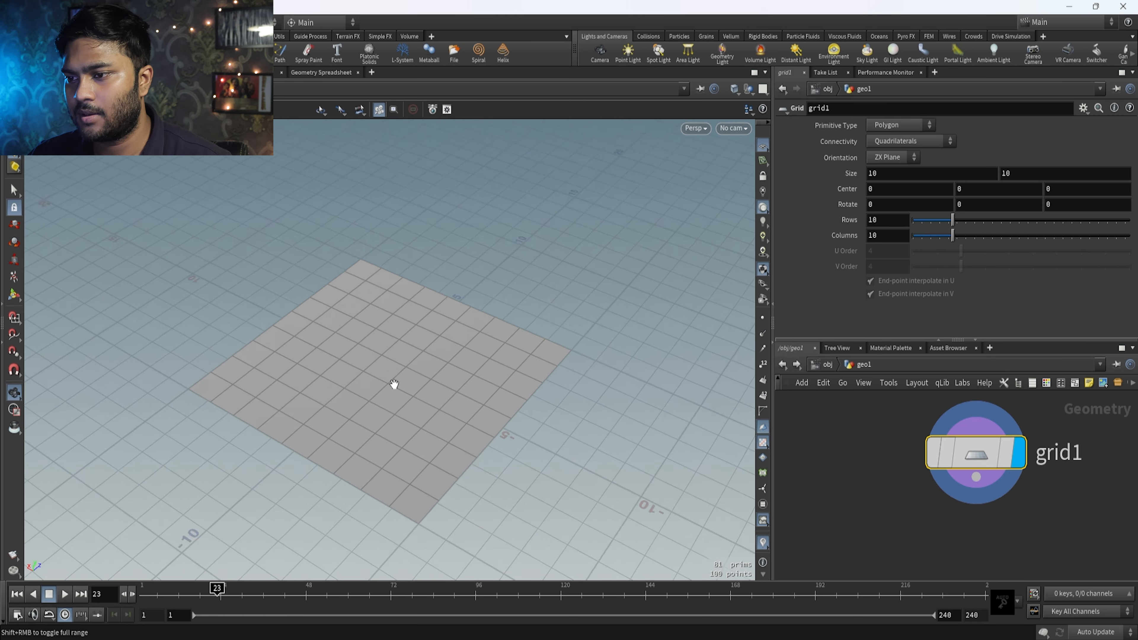
middle_click_drag(331, 501, 317, 470)
left_click_drag(318, 471, 327, 446)
middle_click_drag(481, 314, 489, 330)
key("h")
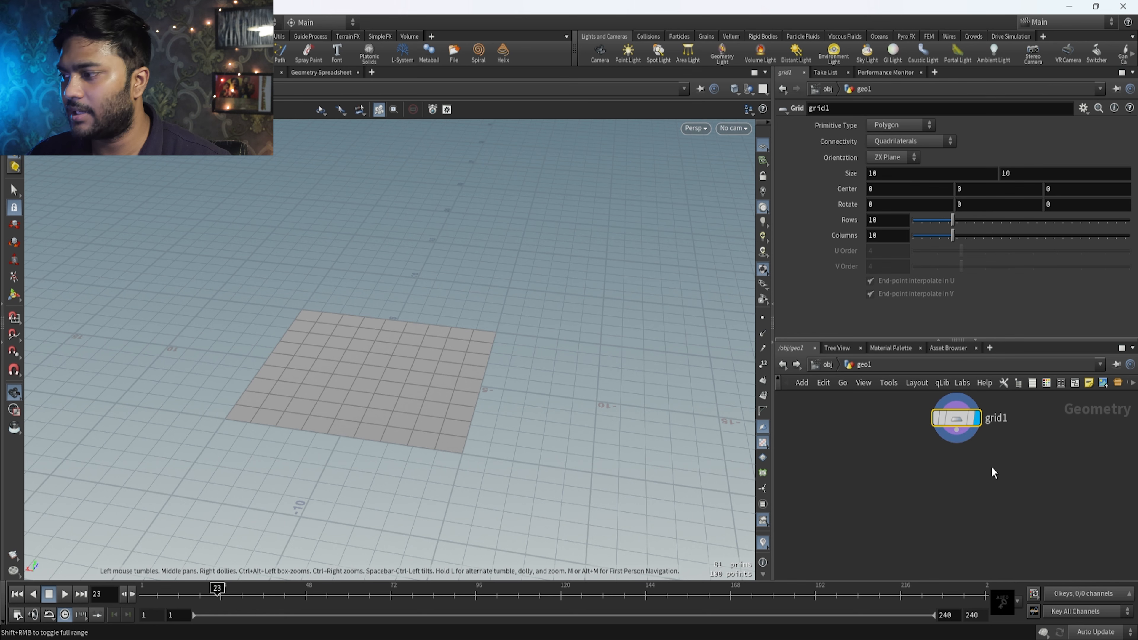
Add a POP Network below the grid, connect grid1 to its first input and display the network's result.
key("Tab")
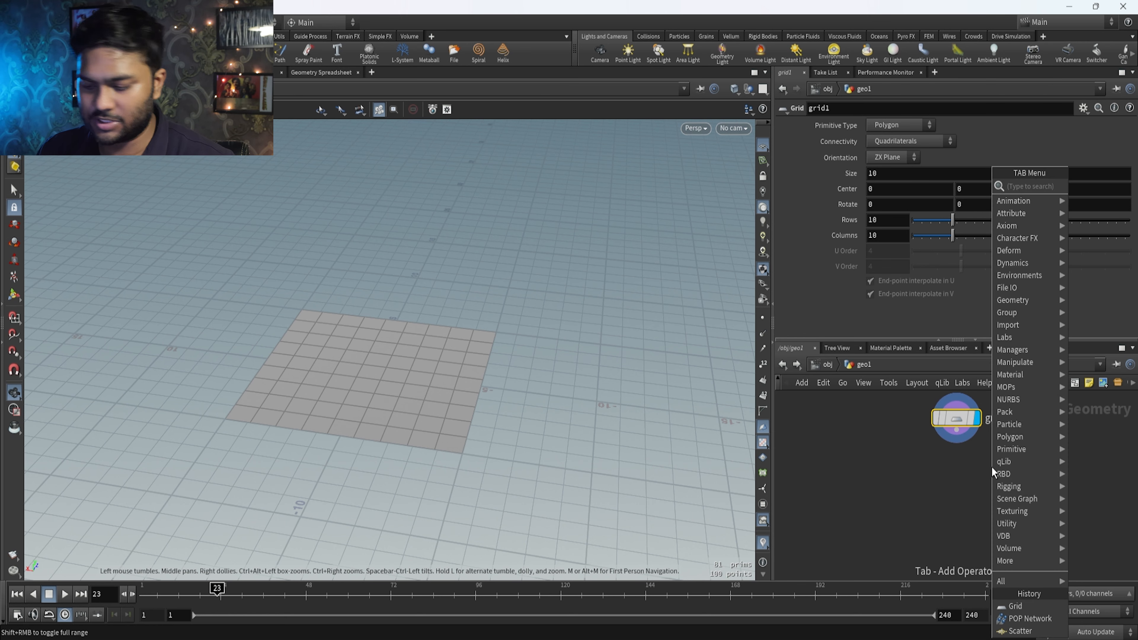
type("pop")
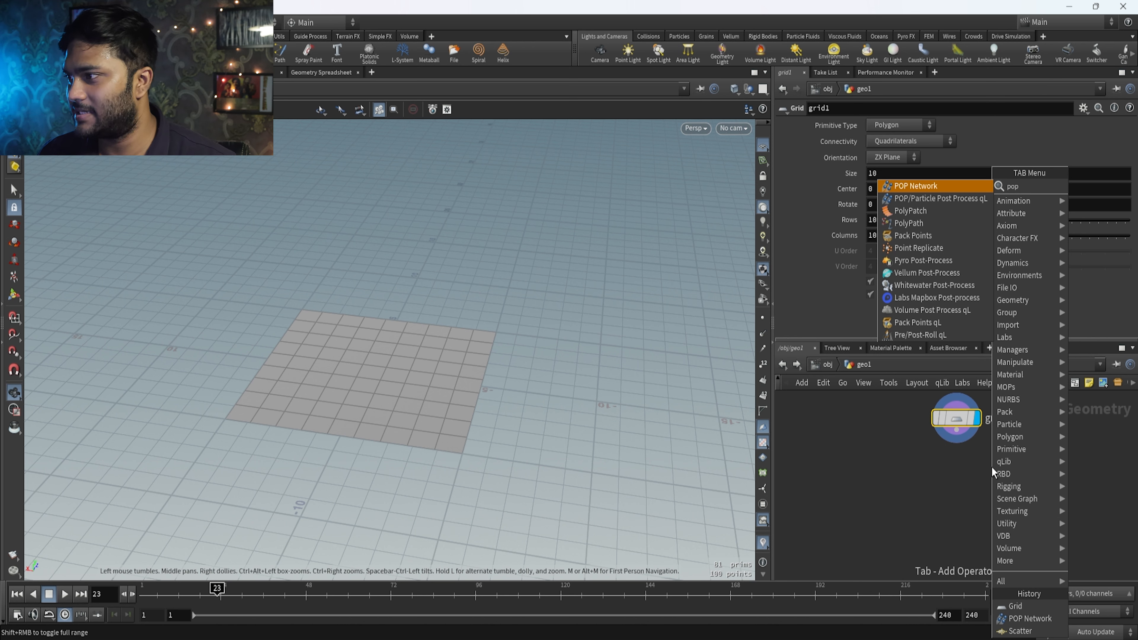
key("Return")
left_click(965, 515)
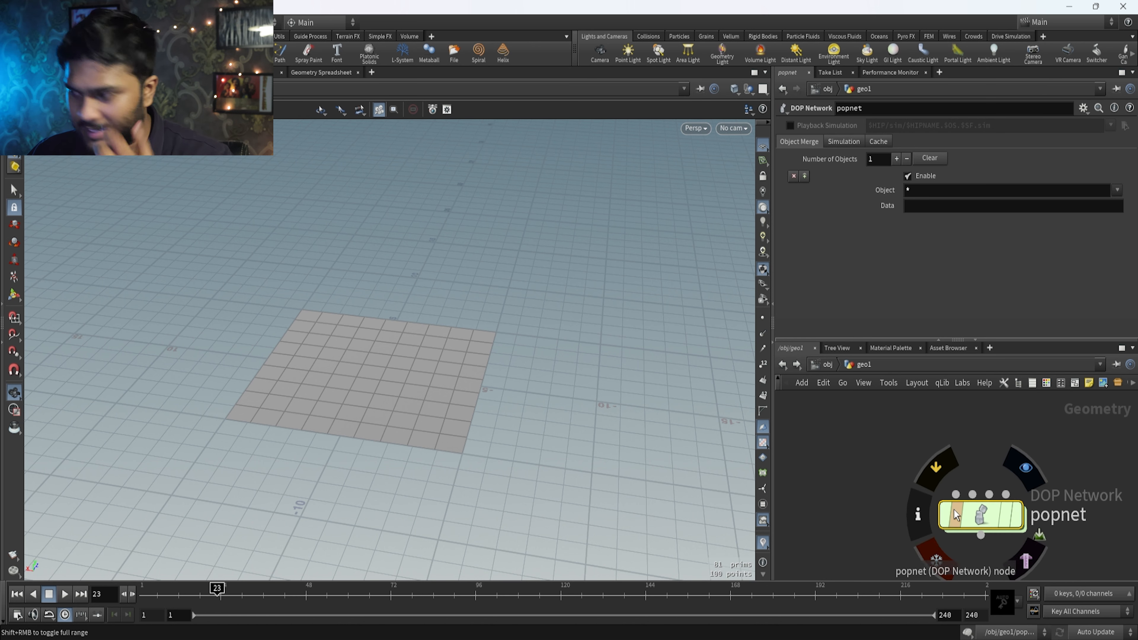
scroll(954, 510, "up", 3)
scroll(983, 454, "down", 3)
left_click_drag(937, 507, 937, 436)
left_click(970, 521)
left_click_drag(500, 470, 343, 401)
right_click_drag(343, 401, 498, 388)
left_click_drag(373, 478, 435, 474)
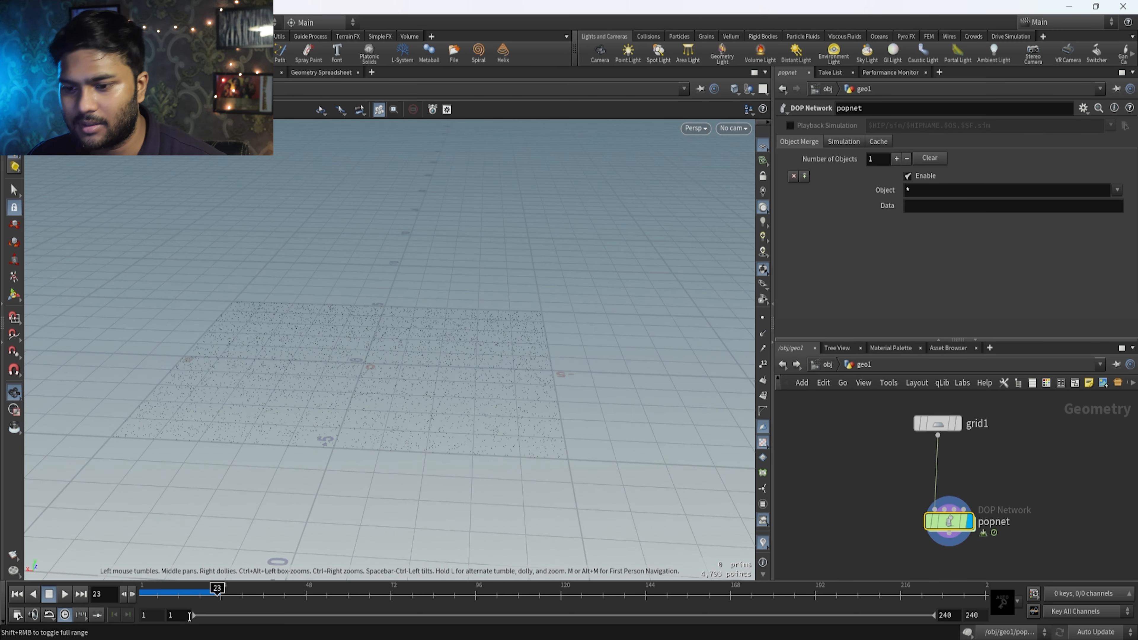
Play the particle simulation from frame 1 several times to examine the emission from the grid.
left_click(145, 594)
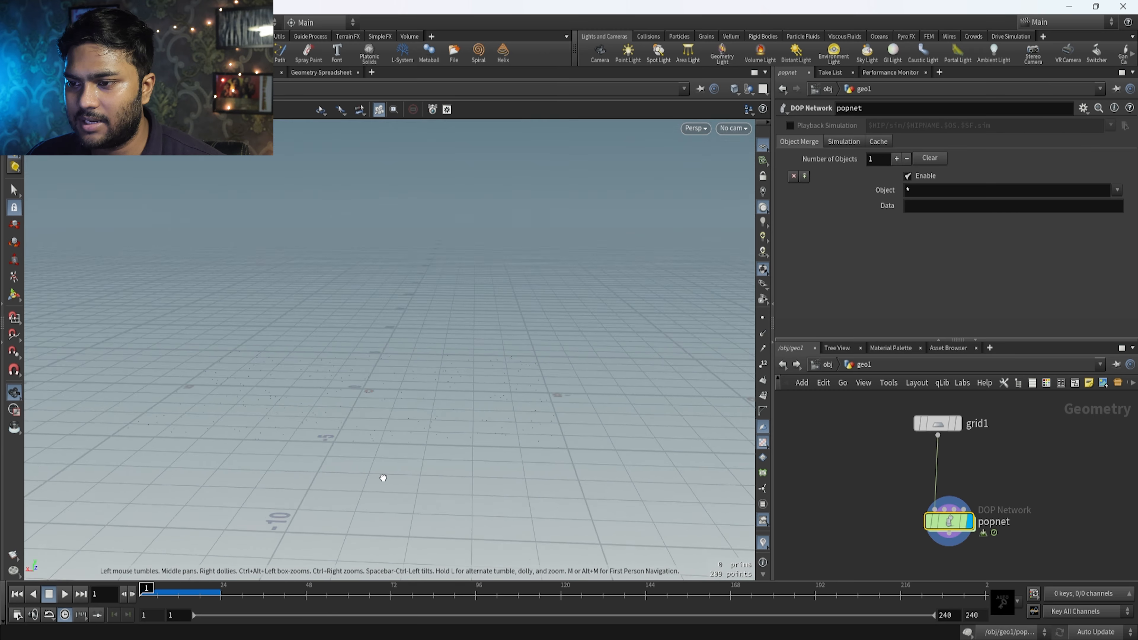
left_click(65, 592)
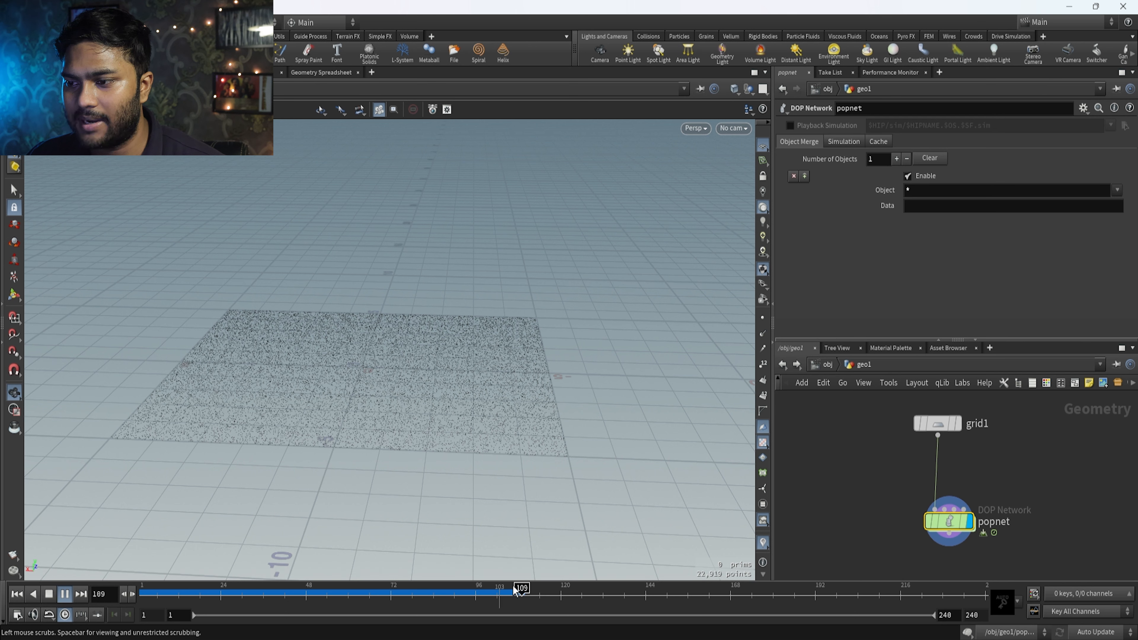
left_click(140, 596)
left_click(67, 594)
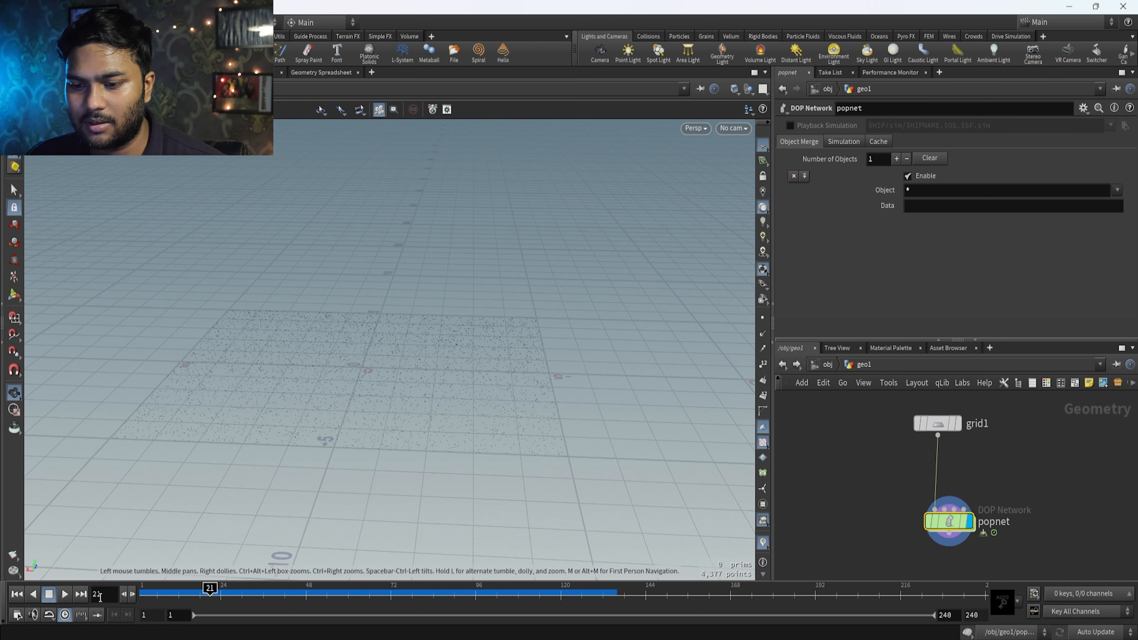
left_click_drag(413, 430, 381, 461)
left_click(141, 595)
left_click(69, 596)
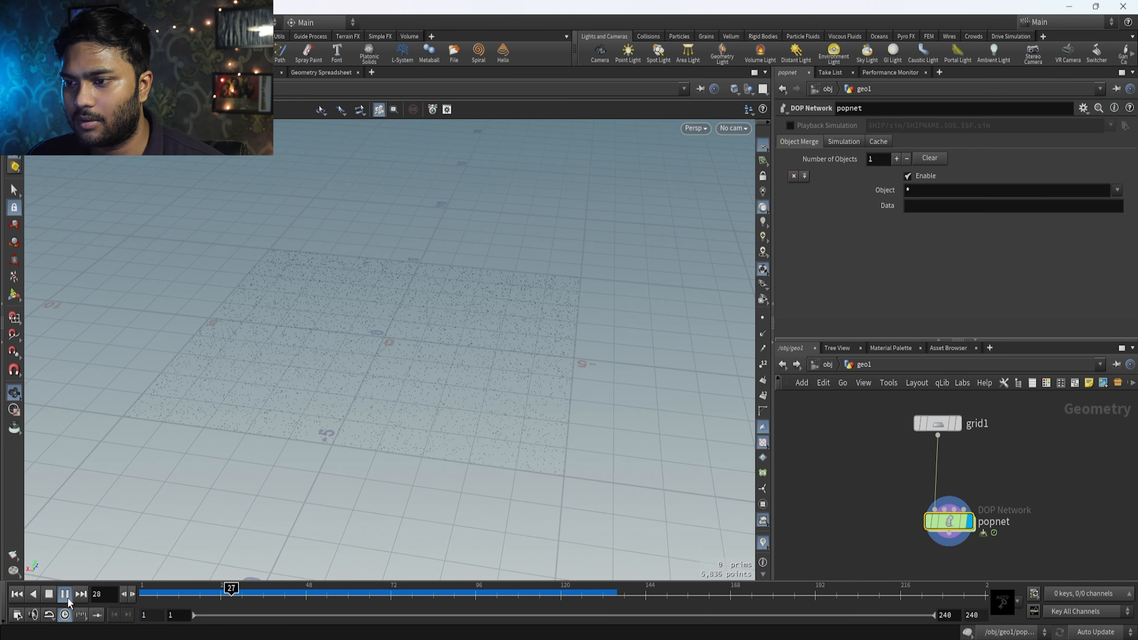
left_click(49, 594)
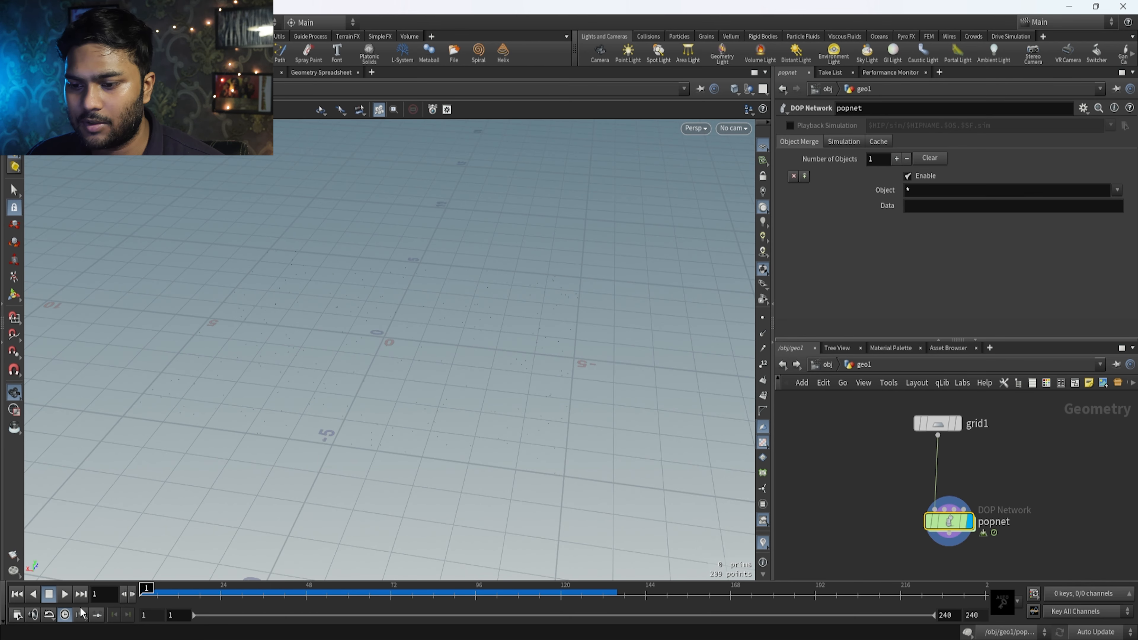
Check the real-time playback and FPS settings in Global Animation Options, and replay the simulation from frame 1.
left_click(65, 614)
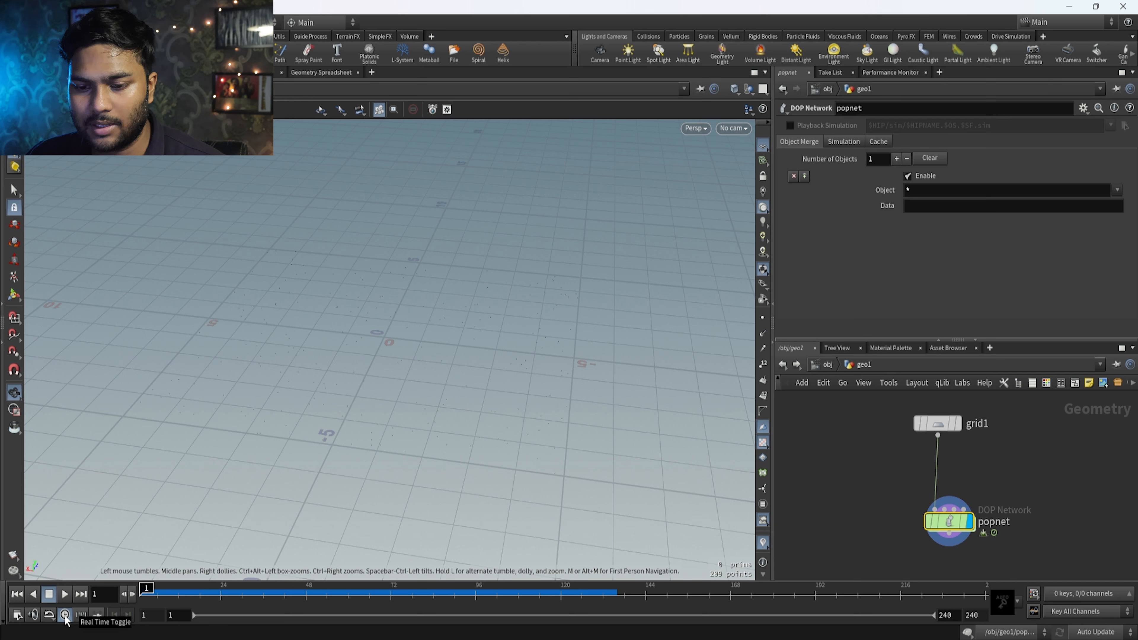
left_click(17, 614)
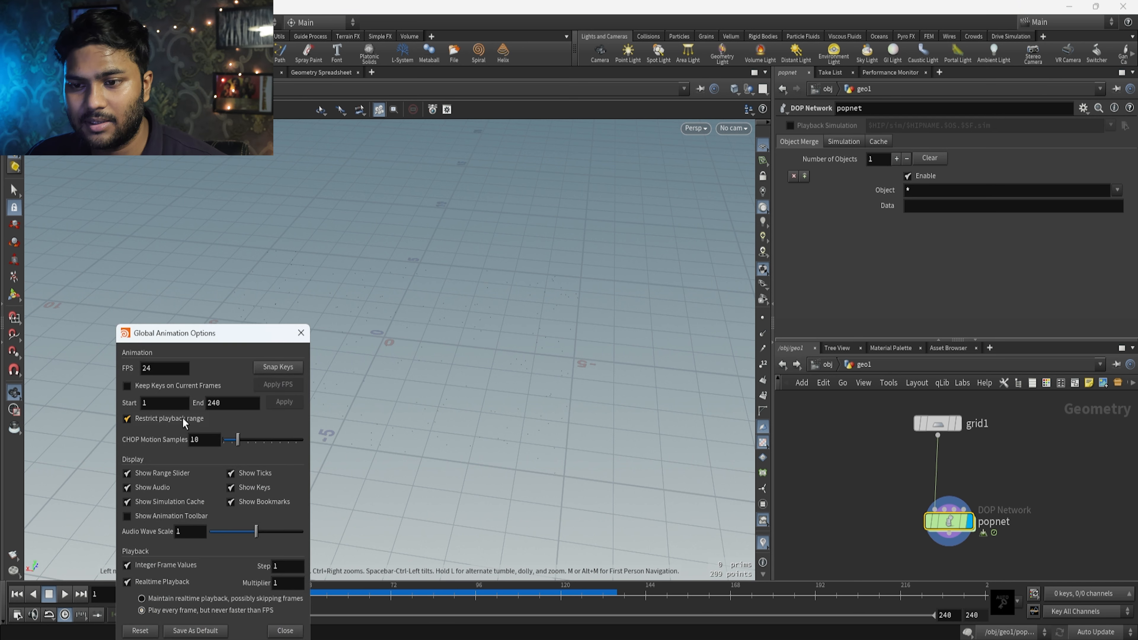
double_click(162, 372)
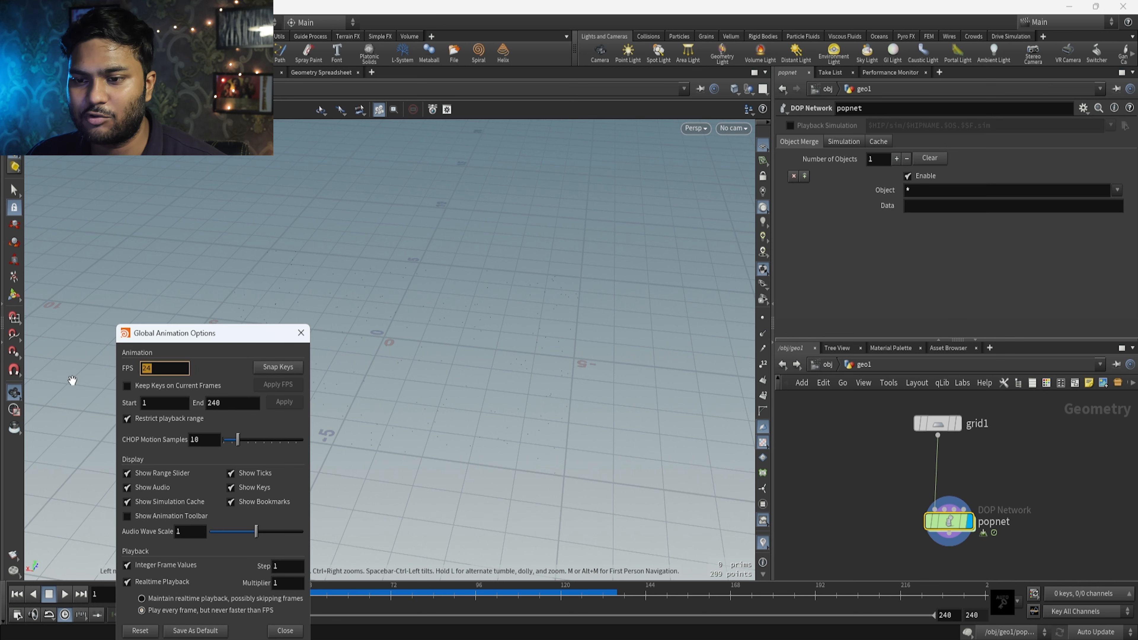
left_click(304, 340)
mouse_move(143, 593)
left_mouse_down()
mouse_move(410, 604)
mouse_move(142, 592)
mouse_move(334, 590)
mouse_move(142, 591)
left_mouse_up()
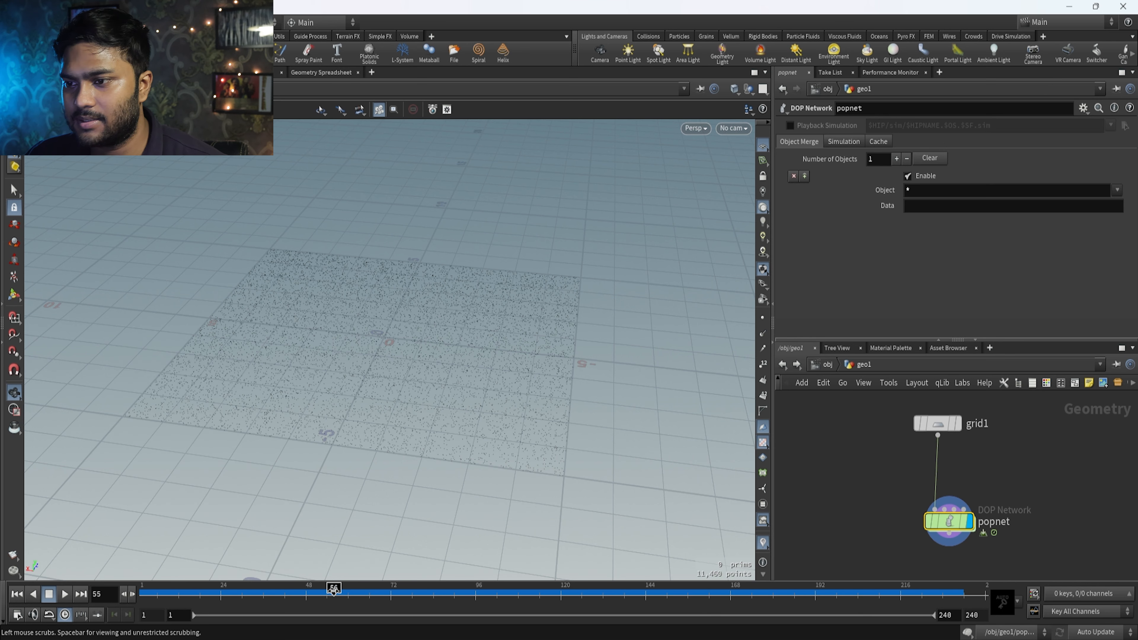
left_click(64, 595)
Go inside the popnet node and move the source_first_input node farther above the wire_pops_into_here merge.
scroll(958, 535, "up", 4)
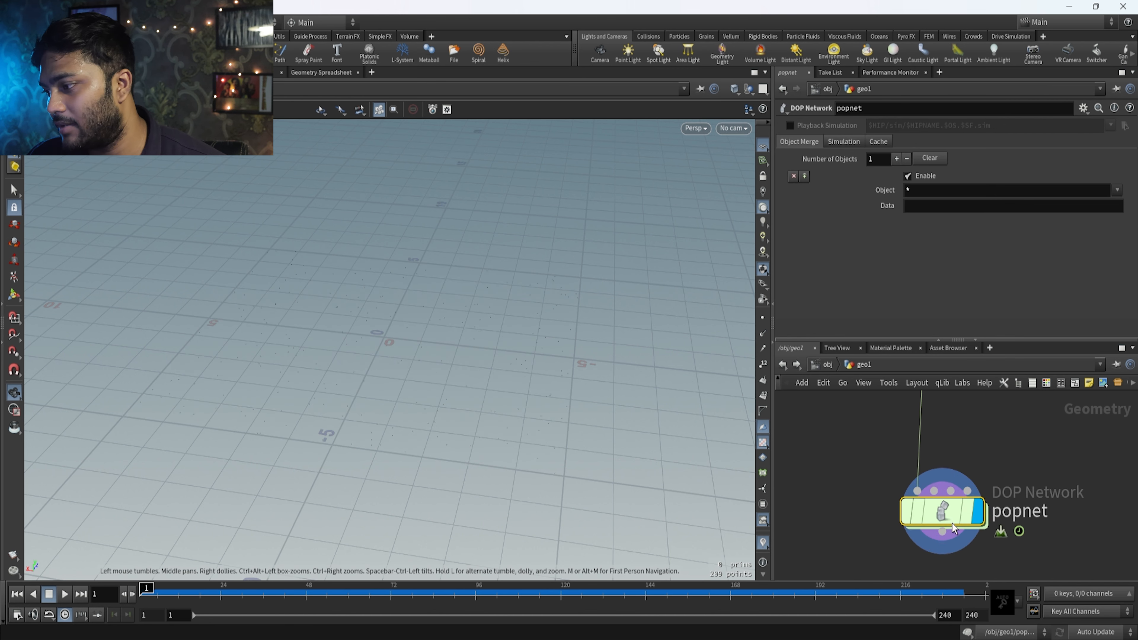
scroll(963, 529, "down", 3)
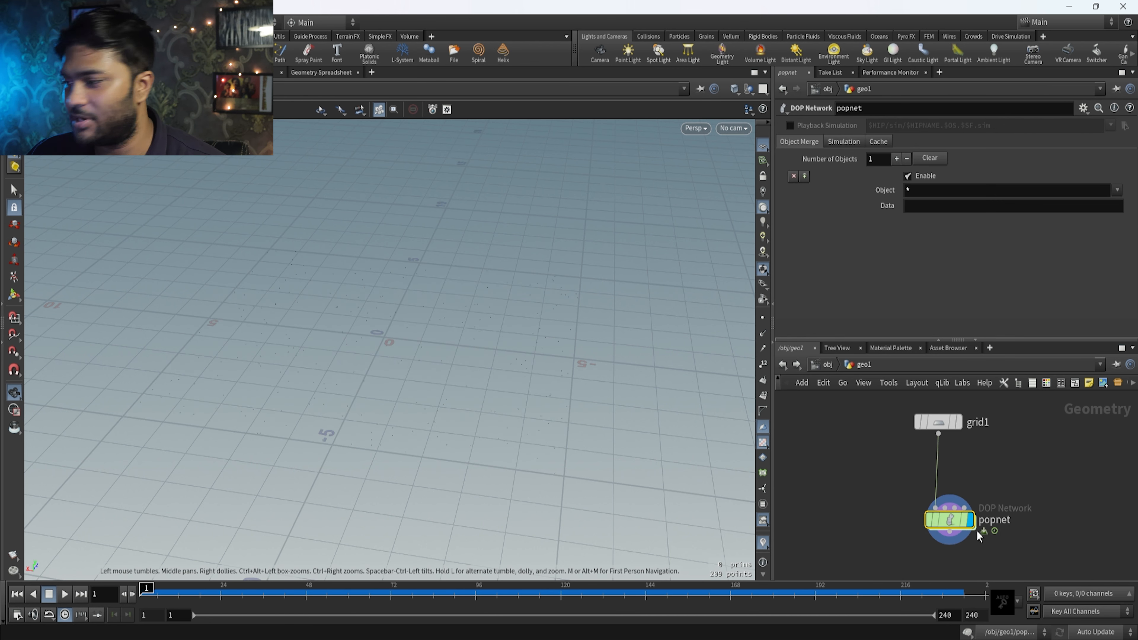
scroll(959, 527, "up", 2)
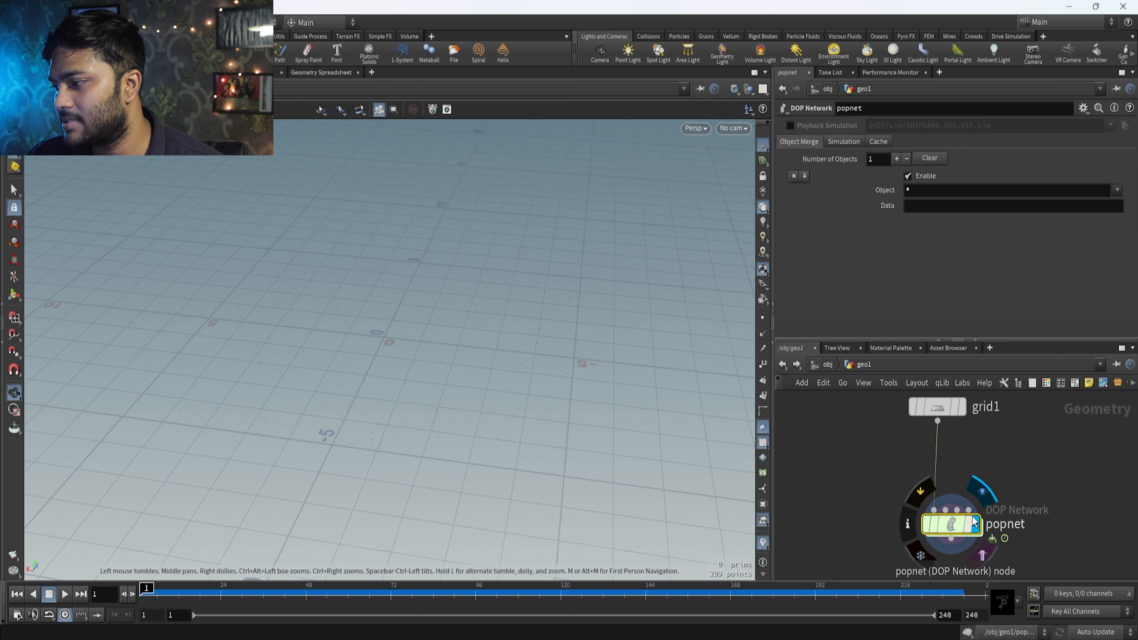
double_click(954, 525)
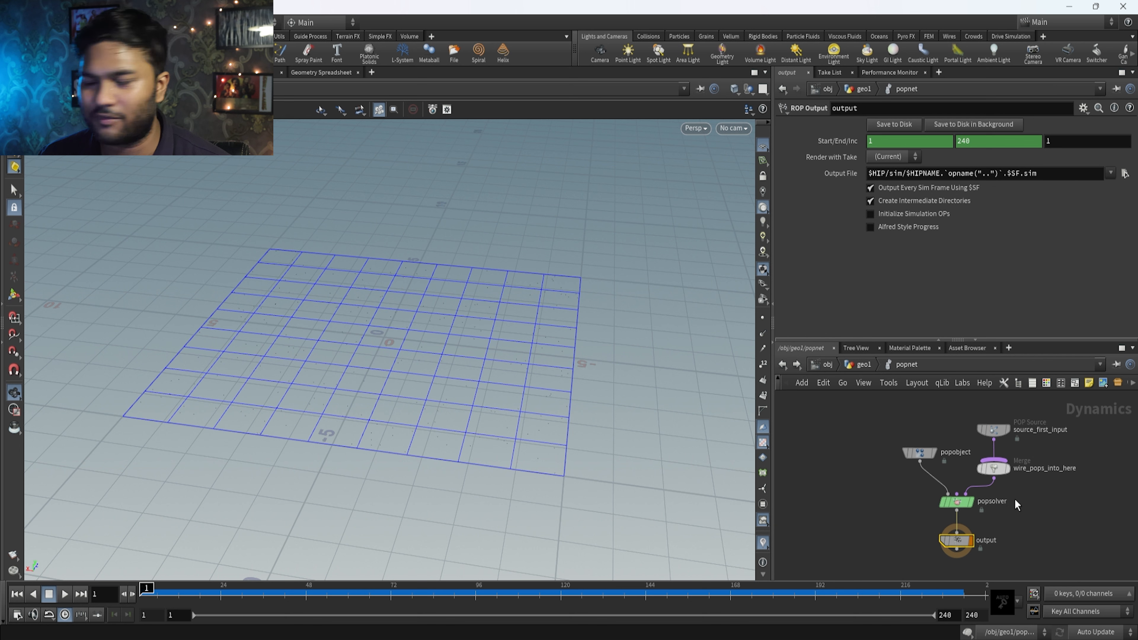
scroll(992, 540, "down", 4)
scroll(1022, 483, "up", 3)
left_click_drag(1044, 431, 898, 505)
scroll(956, 500, "up", 2)
left_click_drag(987, 490, 988, 416)
Examine the nodes inside the POP network, focusing on the source_first_input POP Source.
left_click_drag(1096, 475, 917, 388)
middle_click_drag(1024, 441, 1009, 494)
left_click_drag(1048, 521, 862, 442)
scroll(1025, 494, "down", 3)
scroll(1002, 507, "up", 3)
scroll(1030, 484, "down", 3)
scroll(1015, 479, "up", 4)
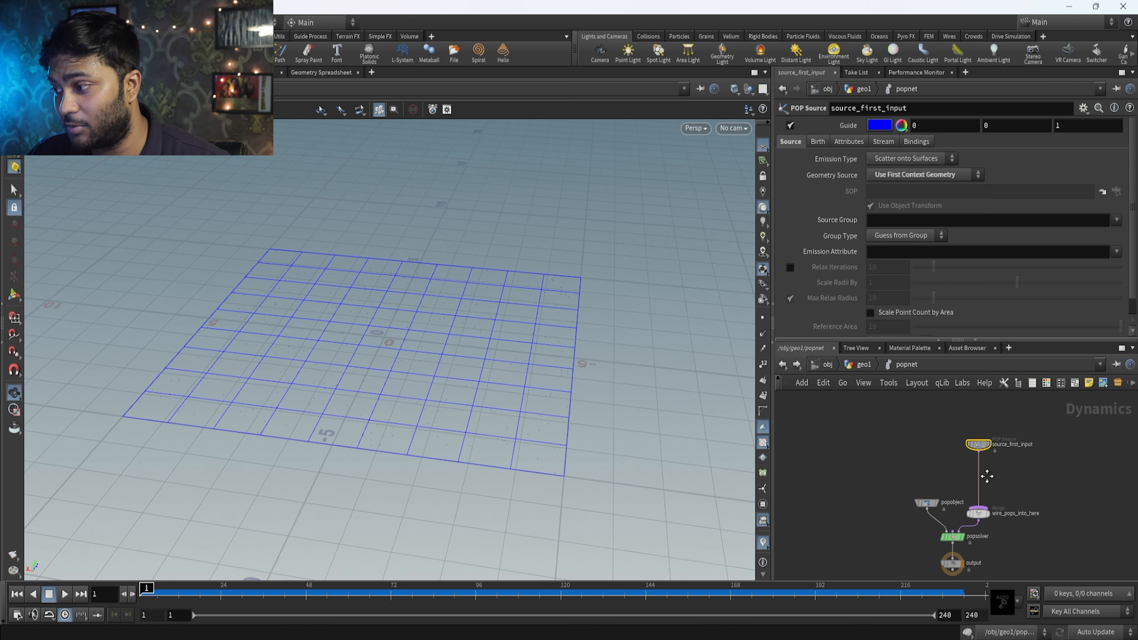
mouse_move(1068, 434)
left_mouse_down()
mouse_move(841, 497)
mouse_move(885, 526)
left_mouse_up()
mouse_move(915, 491)
left_mouse_down()
mouse_move(1082, 409)
mouse_move(880, 517)
left_mouse_up()
left_click_drag(881, 498, 973, 466)
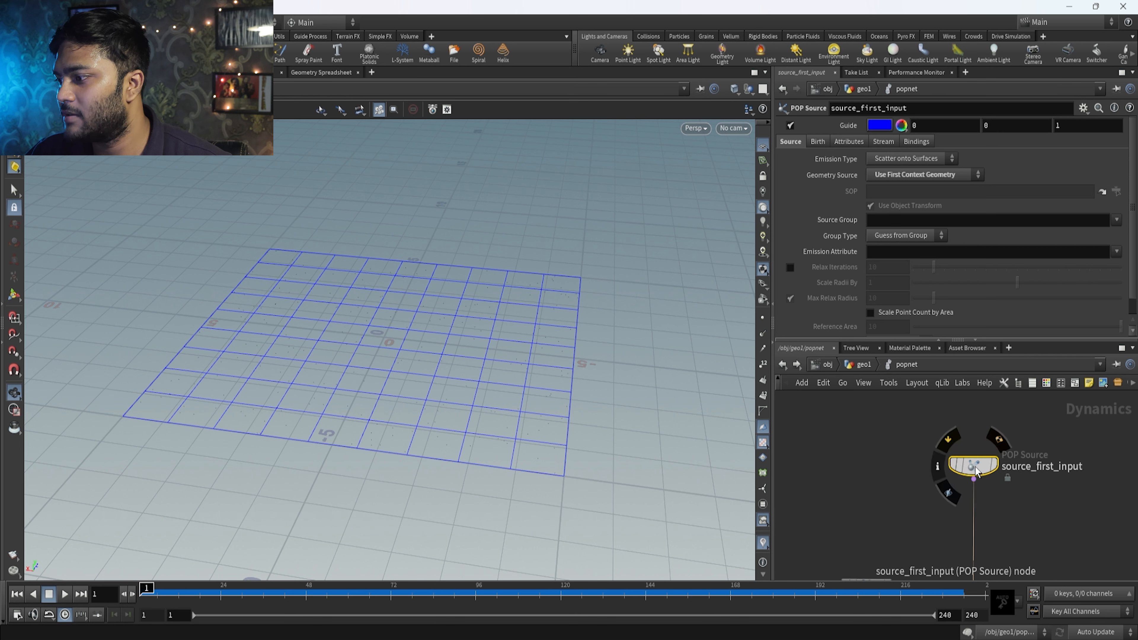
scroll(974, 466, "up", 3)
left_click_drag(1041, 434, 974, 474)
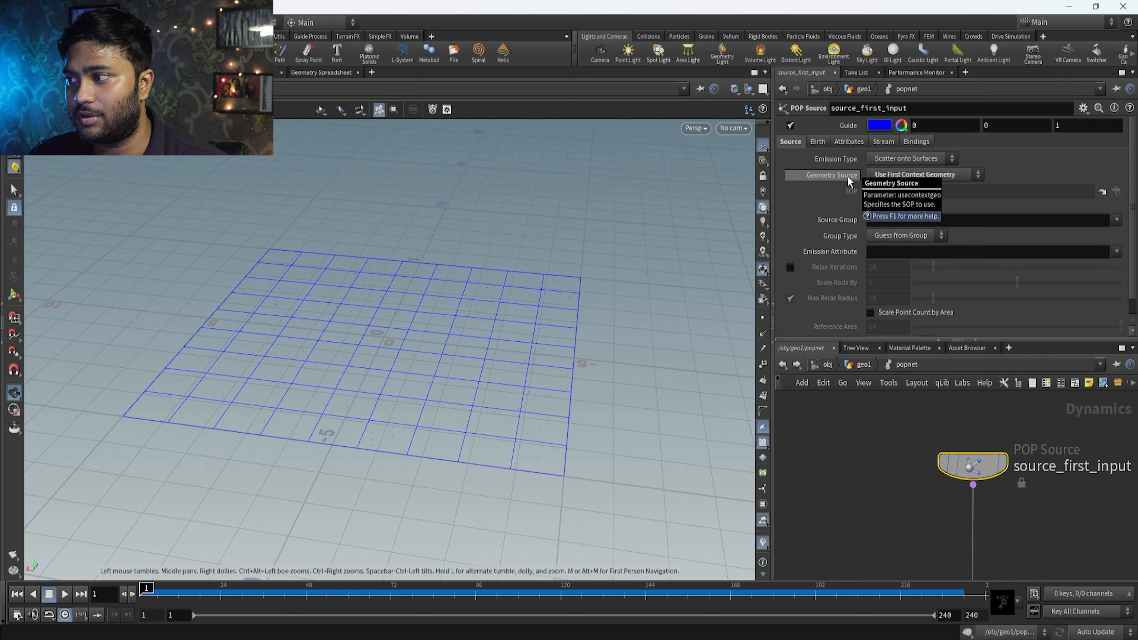
Set the POP Source's Emission Type to All Points and return to the geometry level to view the particles.
left_click(921, 158)
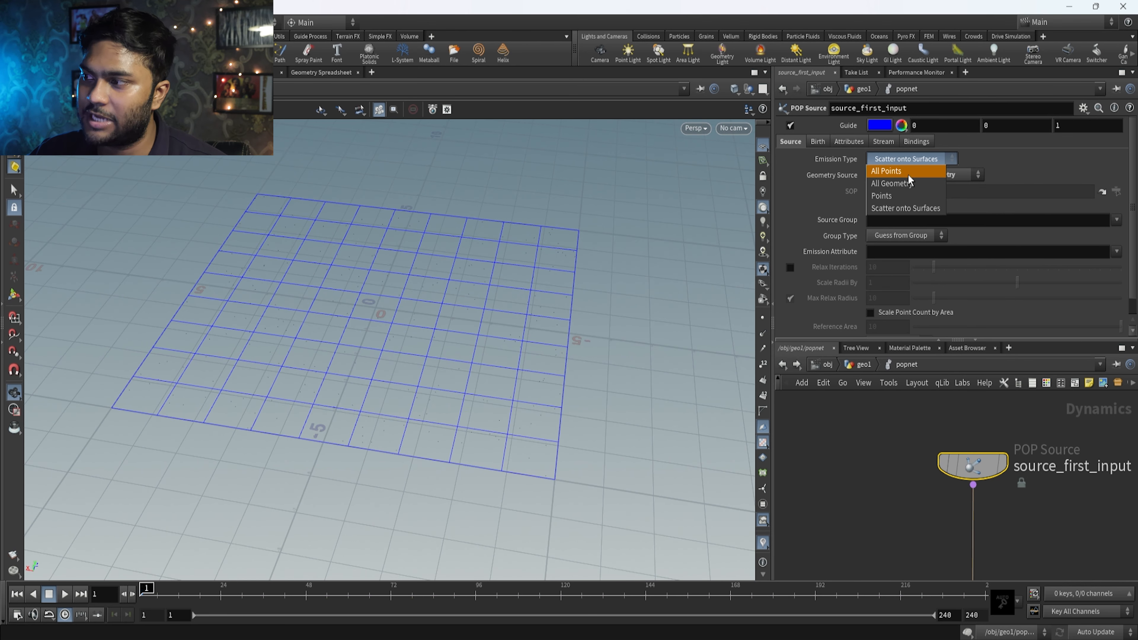
left_click(804, 155)
left_click(919, 162)
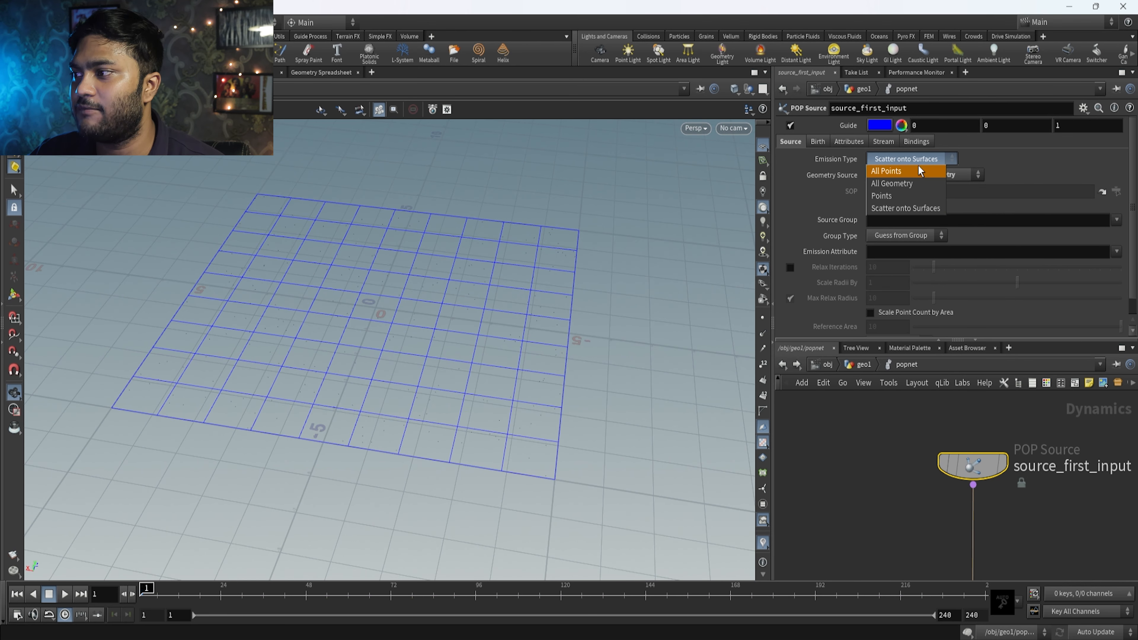
left_click(900, 172)
key("u")
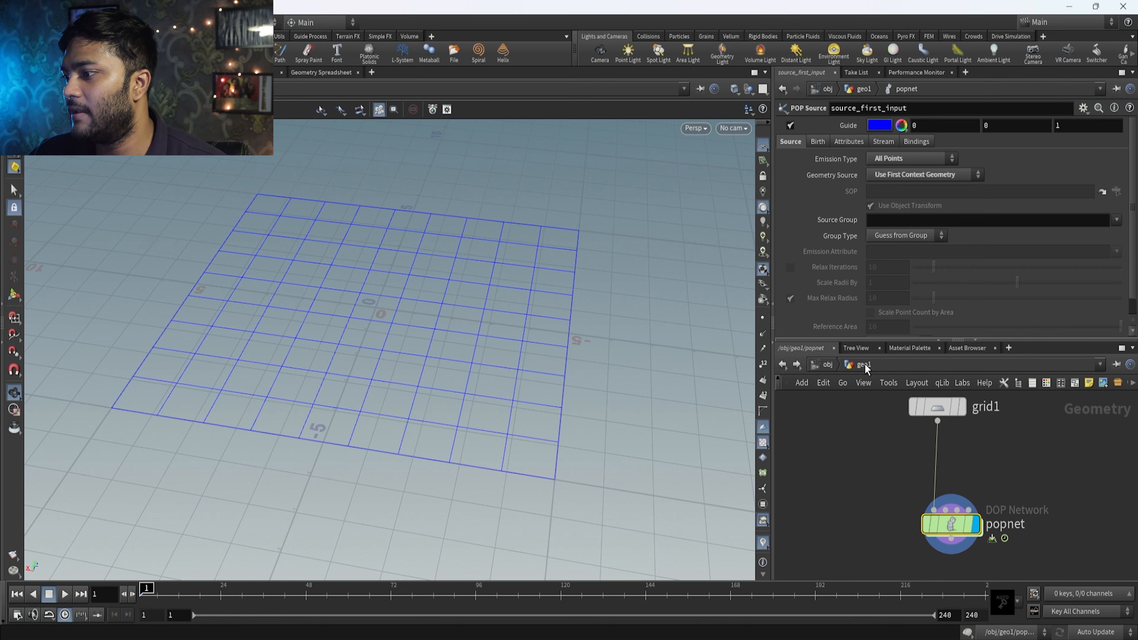
left_click_drag(1063, 431, 859, 484)
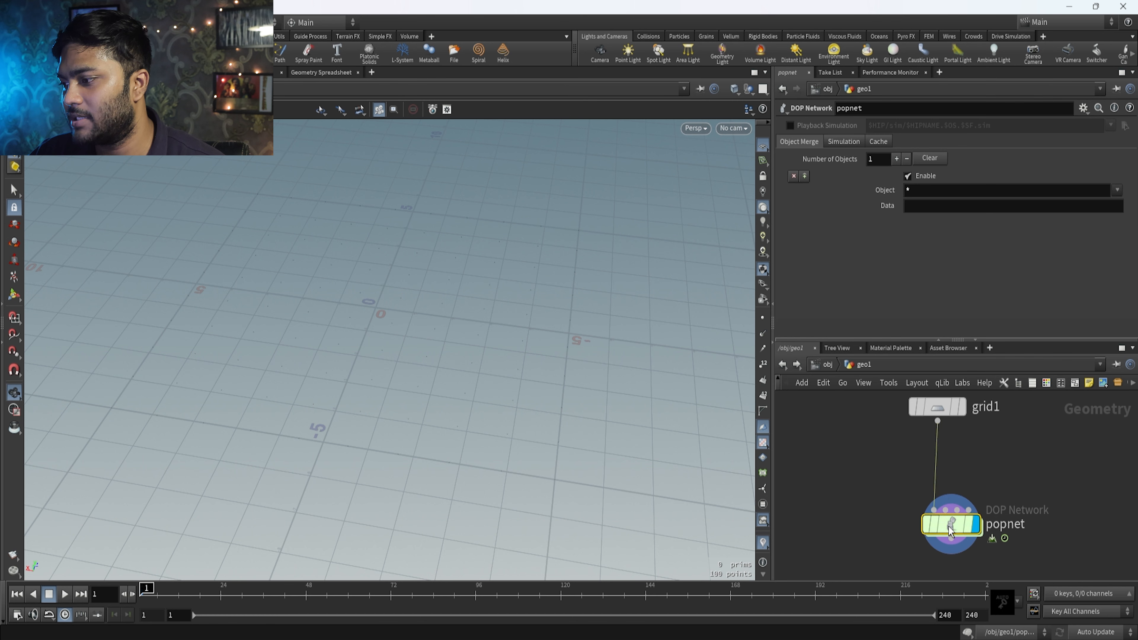
Reopen the POP network, set source_first_input's Emission Type to Scatter onto Surfaces and view the Geometry Source options.
double_click(950, 516)
left_click(909, 162)
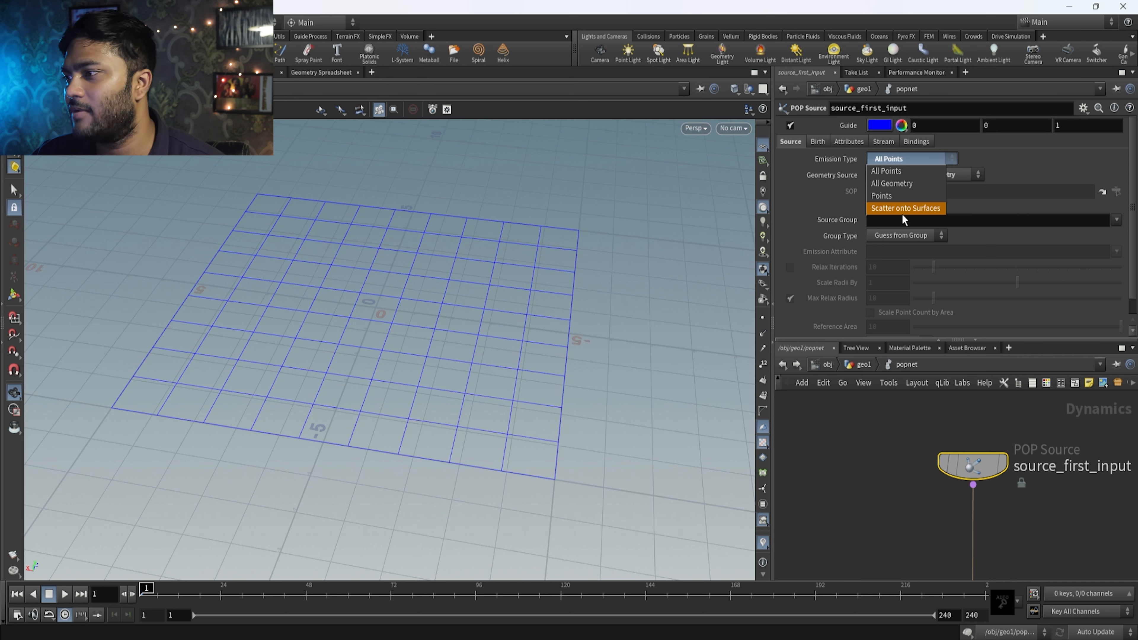
left_click(908, 208)
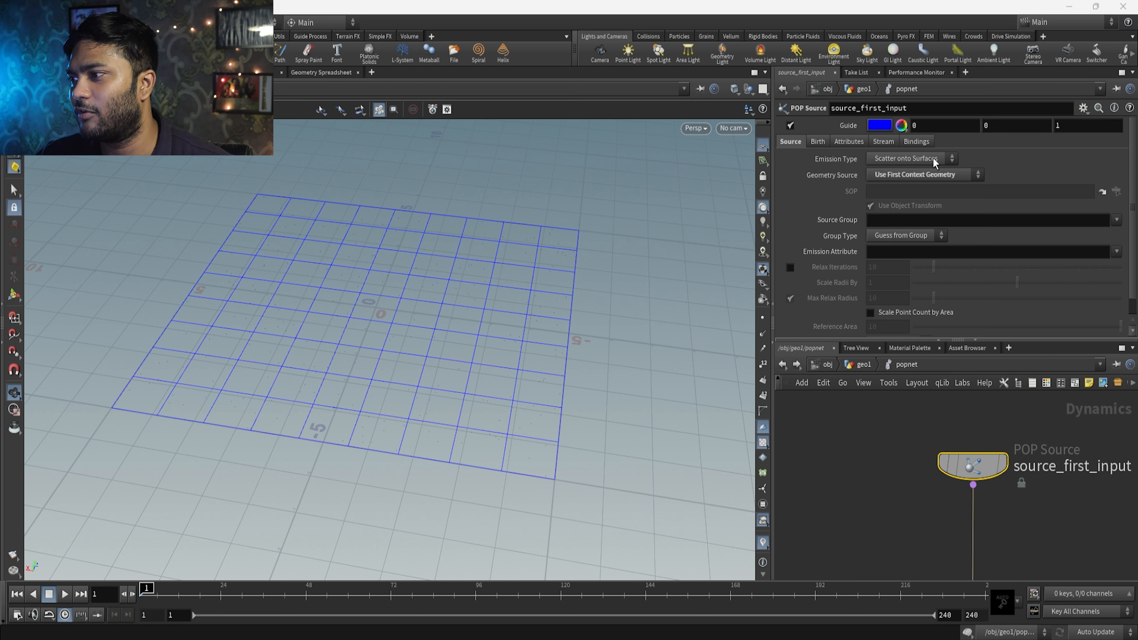
left_click(912, 174)
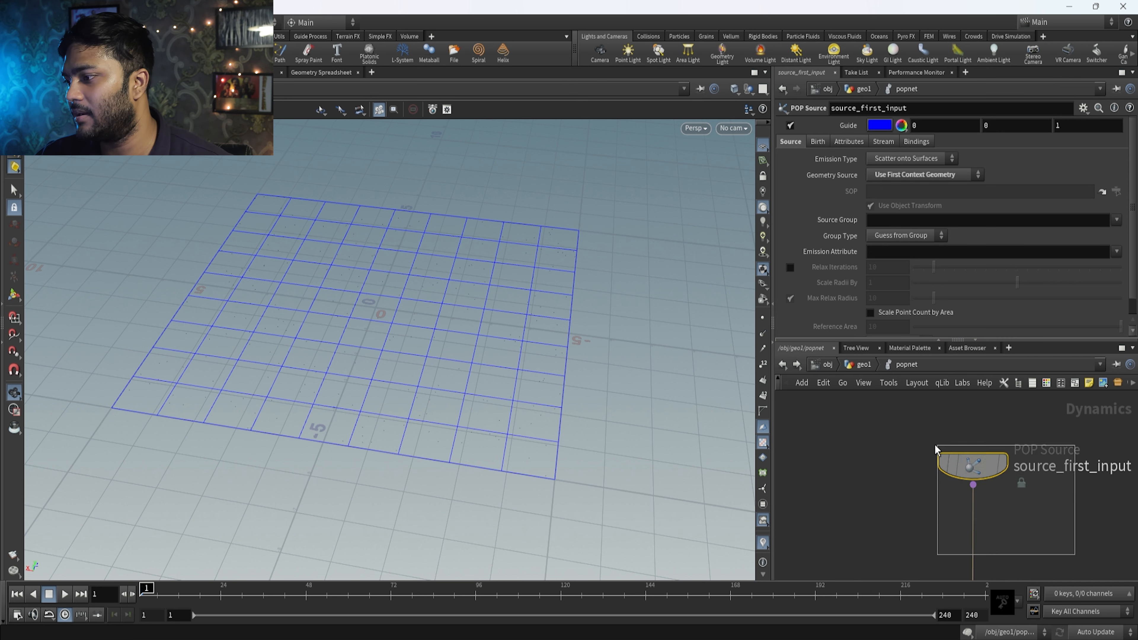
Return to the geometry level and rewire grid1's output from popnet's first input to its second input.
left_click(862, 364)
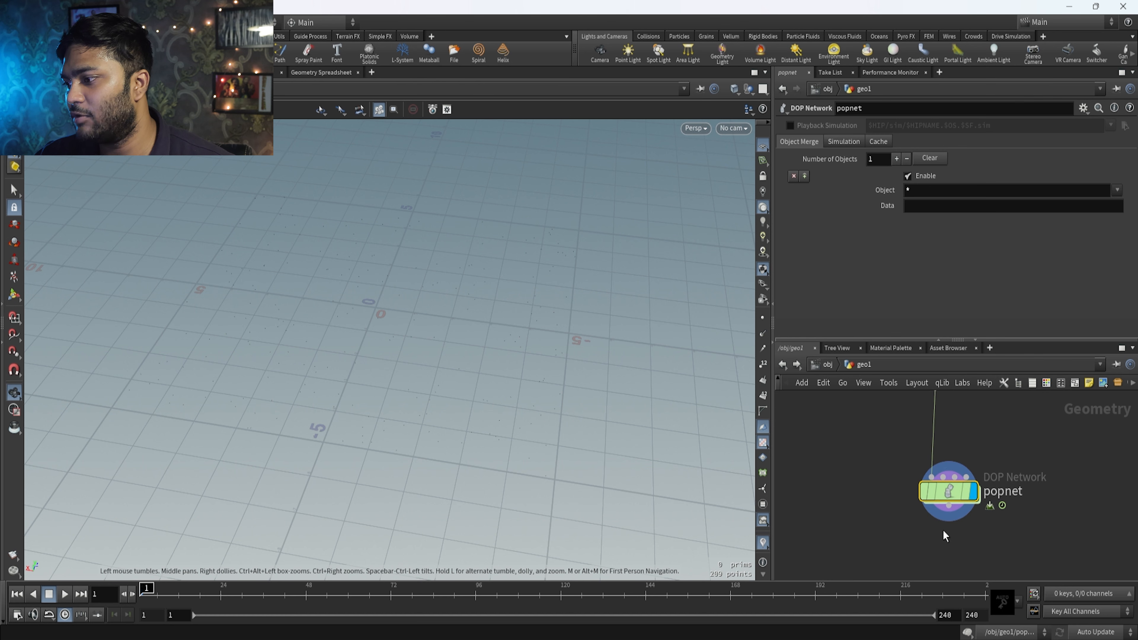
scroll(946, 522, "up", 3)
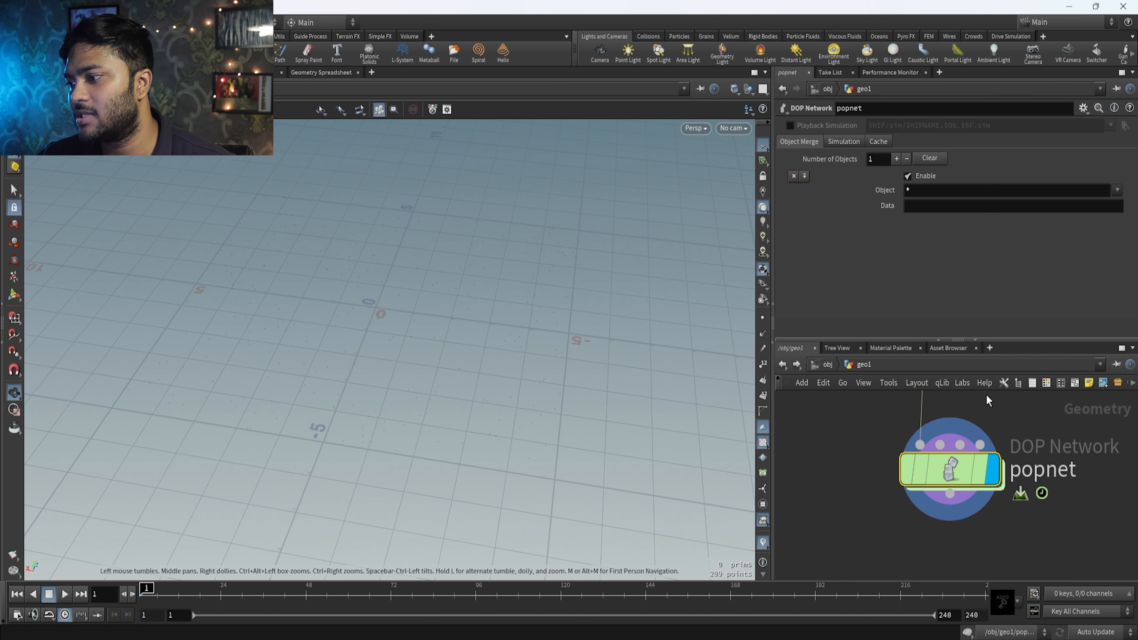
left_click_drag(920, 443, 941, 444)
left_click(921, 444)
left_click(922, 444)
scroll(963, 425, "down", 3)
middle_click_drag(963, 424, 939, 469)
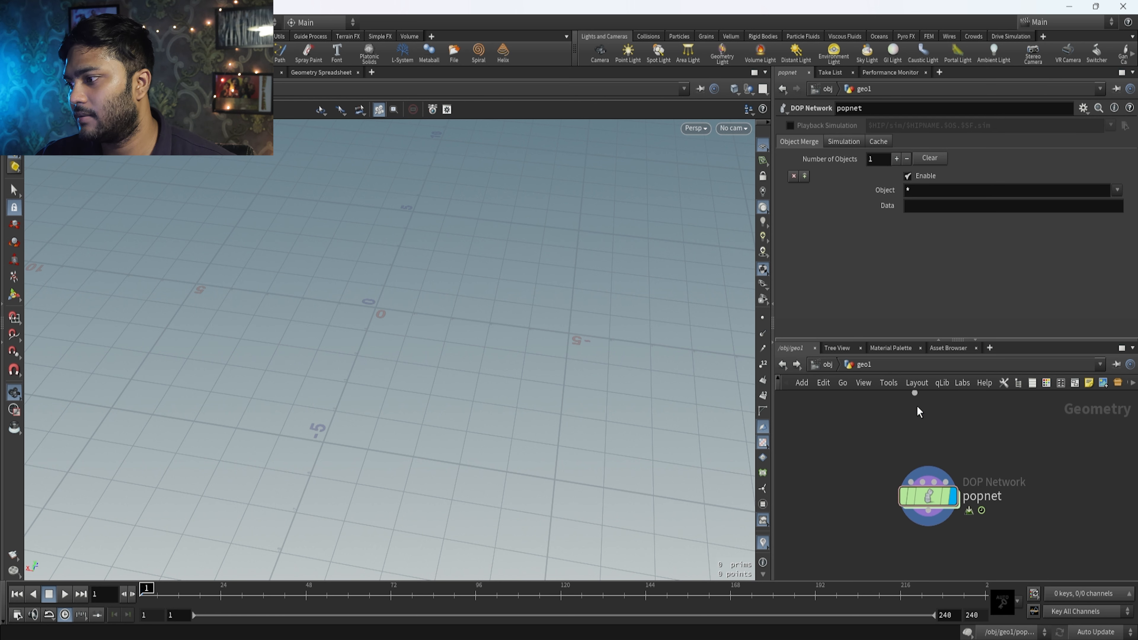
middle_click_drag(918, 408, 912, 442)
left_click_drag(911, 428, 918, 517)
left_click_drag(1002, 470, 886, 566)
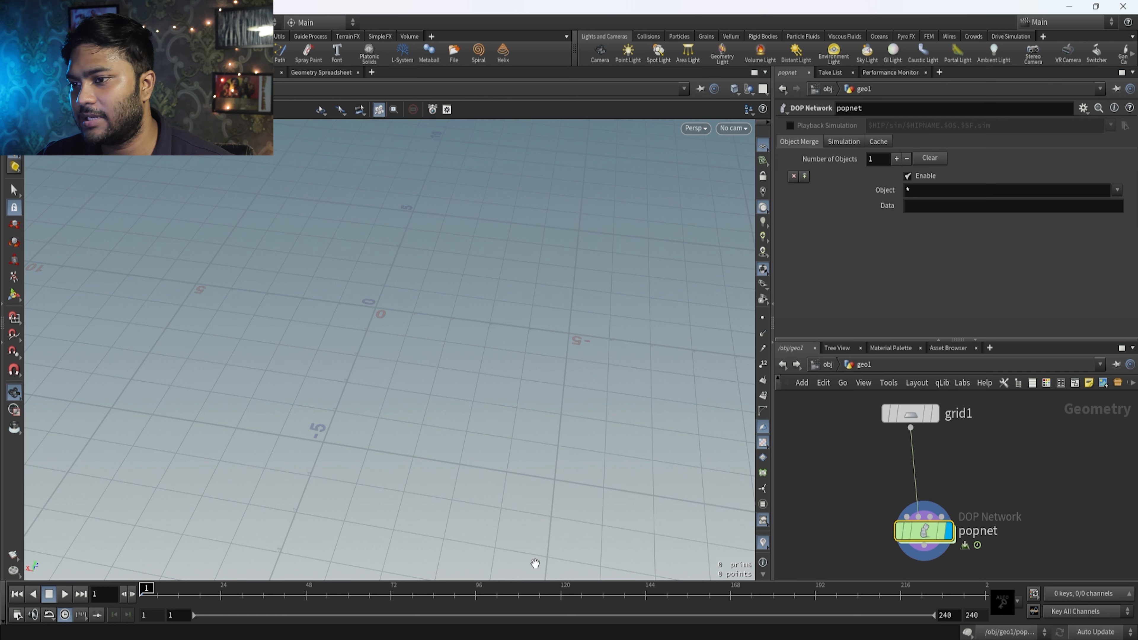
Play the simulation with the grid feeding the second input, stop it and return to frame 1.
left_click(65, 594)
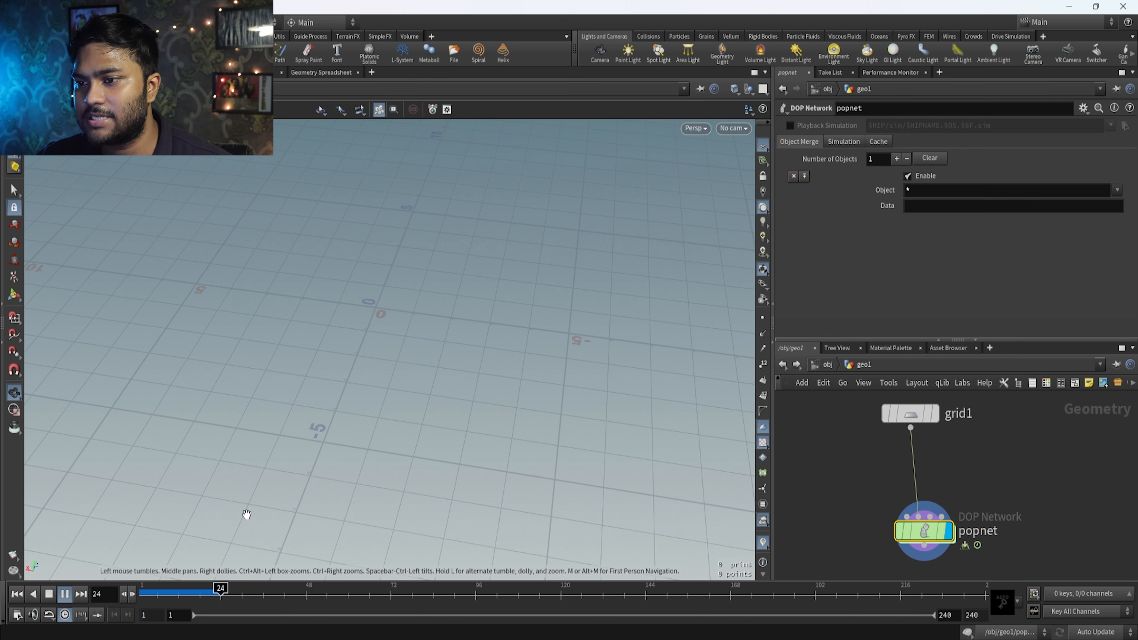
left_click(65, 595)
left_click_drag(291, 592, 146, 594)
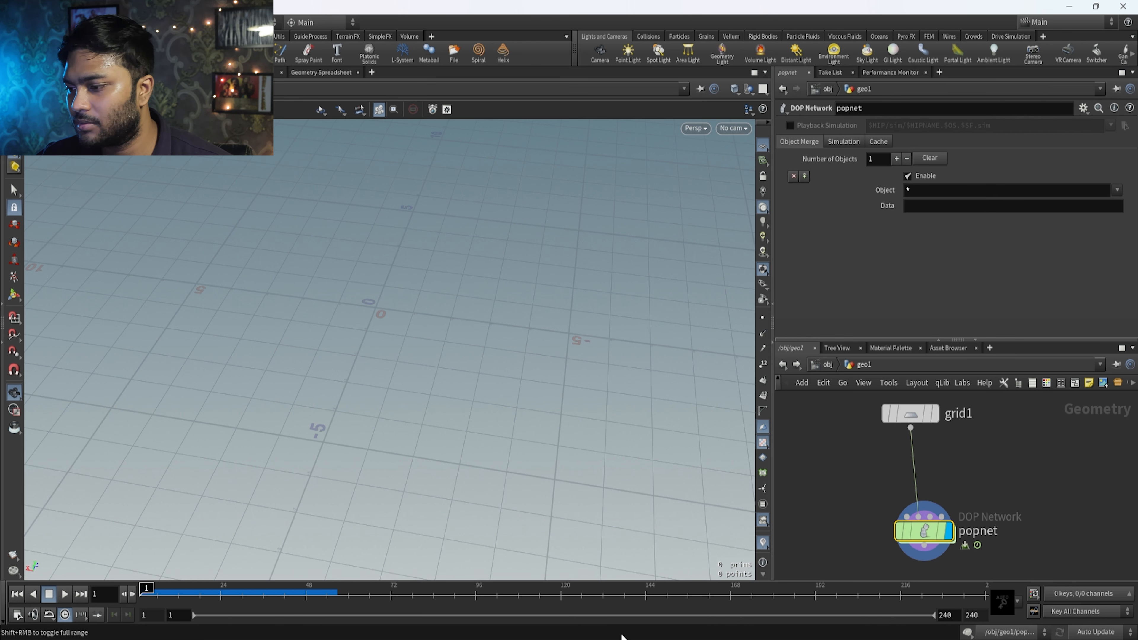
Inside popnet, set source_first_input's Geometry Source to Use Second Context Geometry and play the simulation to check the emission.
double_click(923, 529)
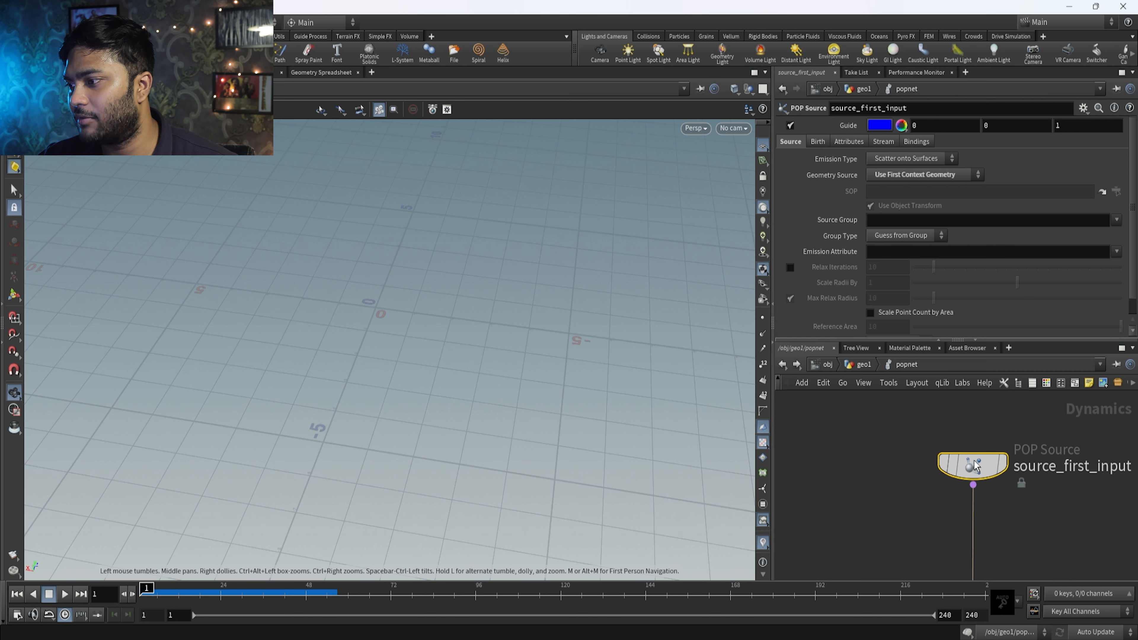
left_click(909, 176)
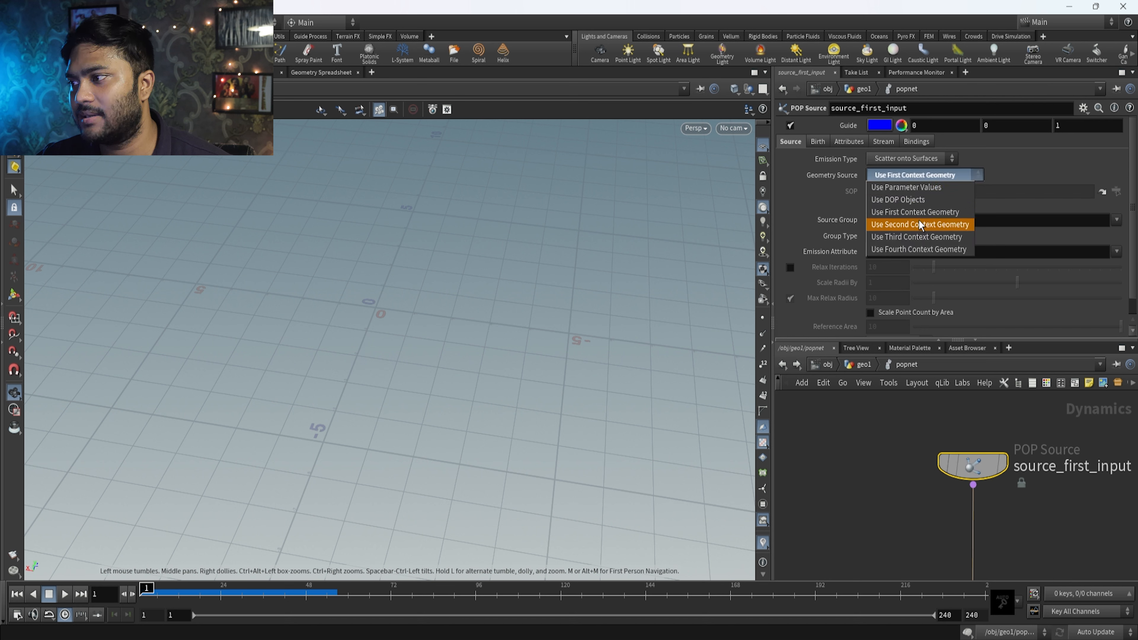
left_click(923, 225)
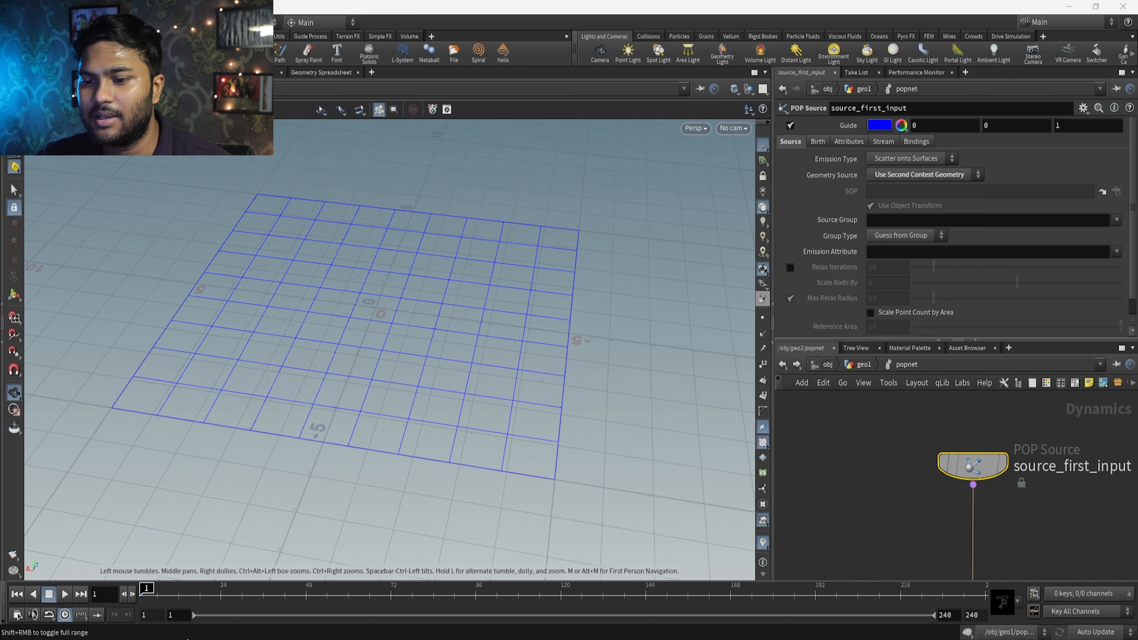
left_click(64, 595)
left_click_drag(206, 597, 136, 599)
left_click(70, 594)
left_click(67, 593)
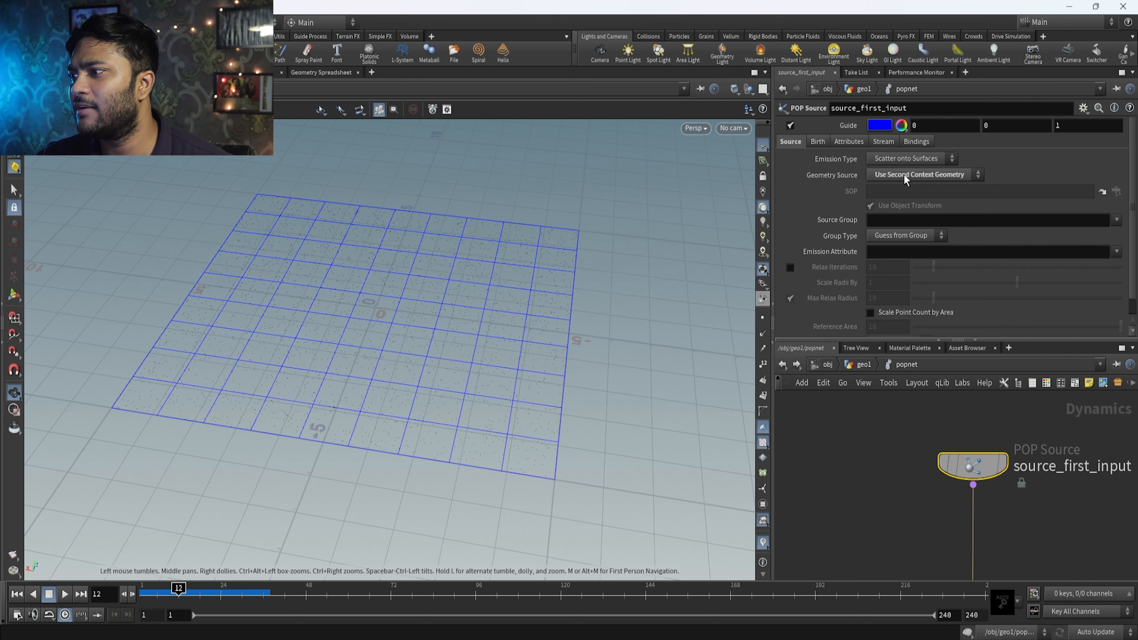
Go back to the geometry level and reconnect grid1 to popnet's first input.
double_click(972, 466)
left_click(864, 366)
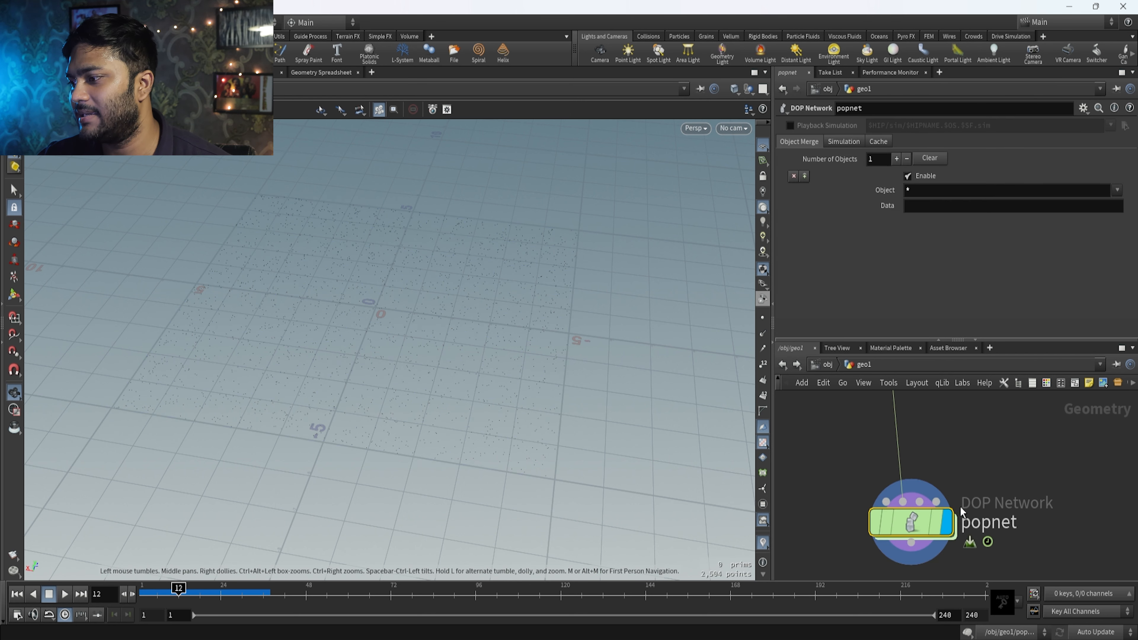
left_click_drag(973, 443, 829, 551)
middle_click(913, 522)
left_click_drag(1023, 448, 931, 507)
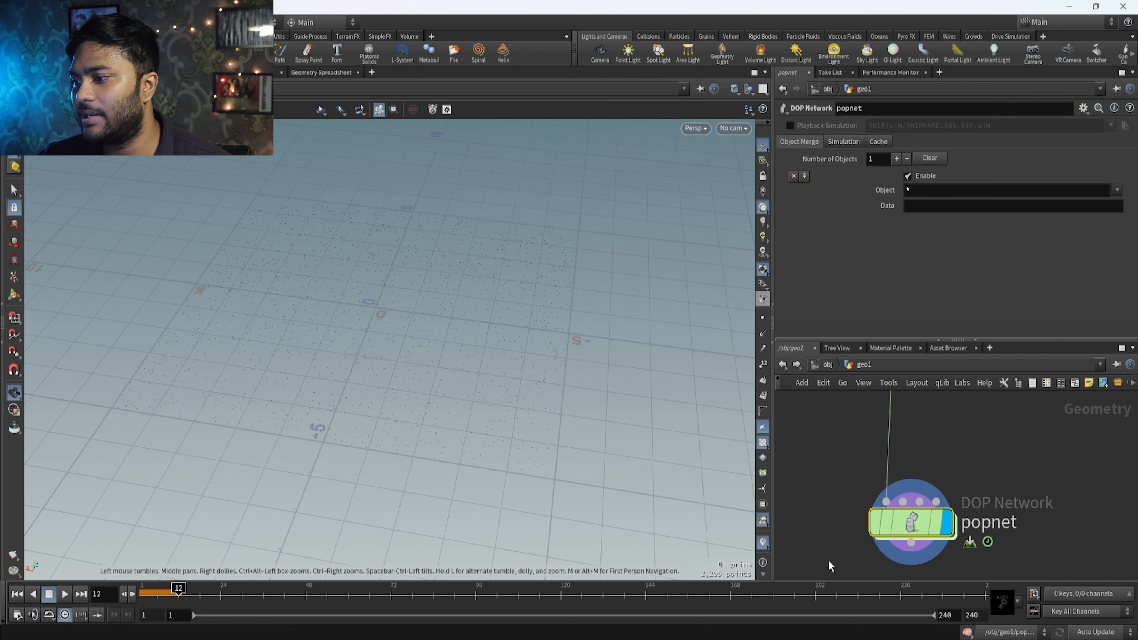
middle_click(911, 542)
Reopen popnet, set source_first_input's Geometry Source to Use First Context Geometry and replay the simulation from the first frame.
double_click(902, 517)
left_click_drag(1072, 428, 857, 522)
left_click(934, 175)
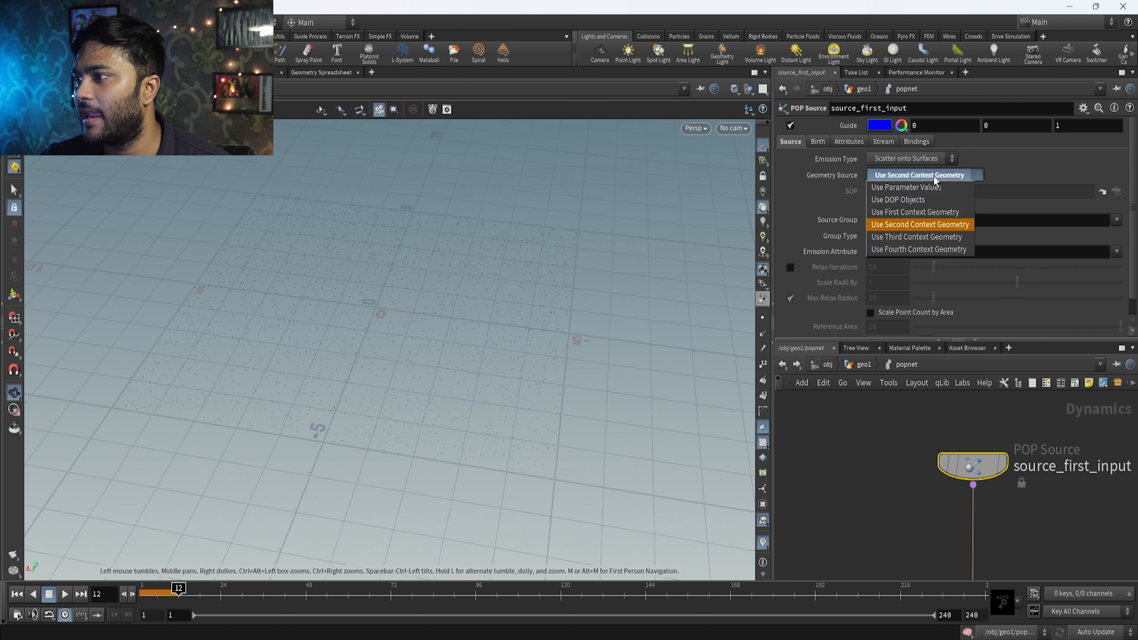
left_click(938, 213)
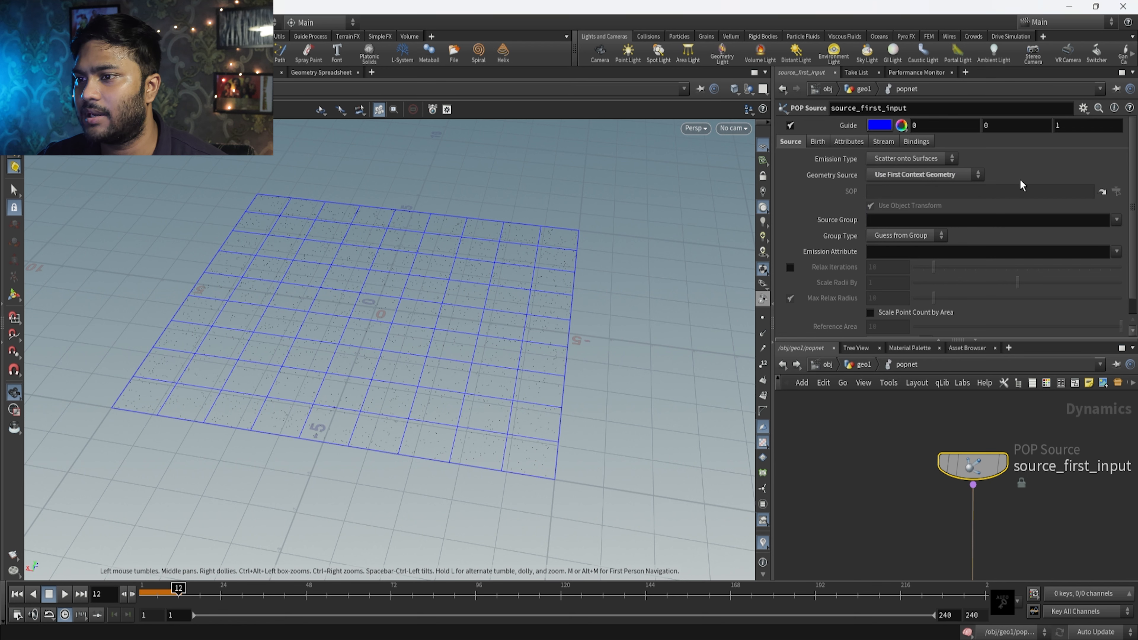
key("ctrl+Up")
left_click(64, 594)
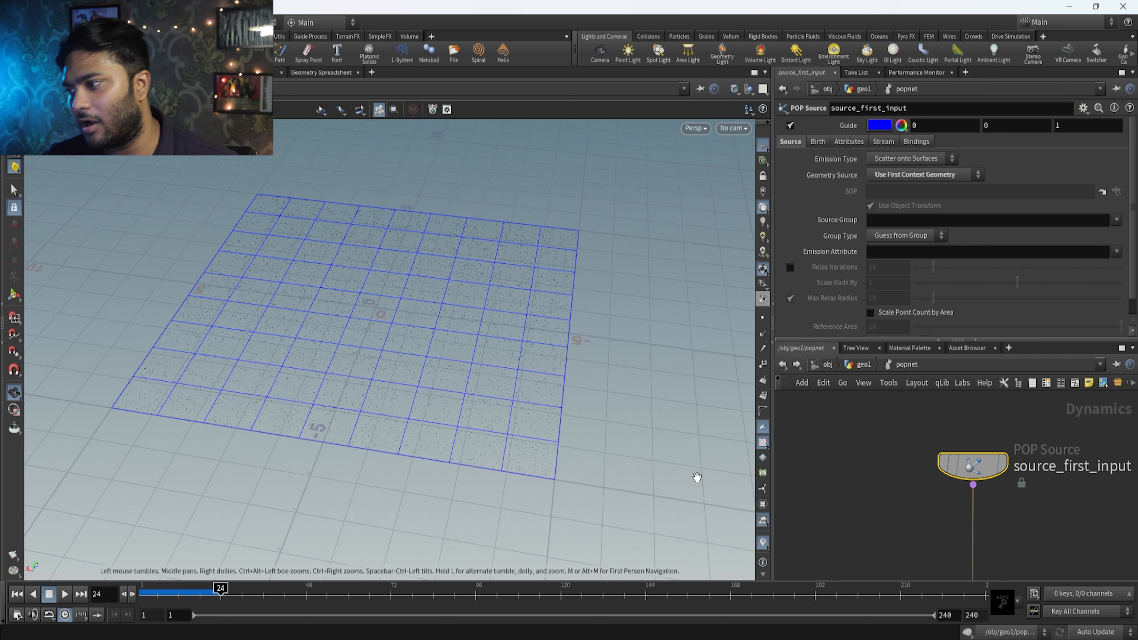
Show source_first_input's Birth settings, look at Const. Birth Rate and scrub the timeline to frame 24.
left_click(817, 142)
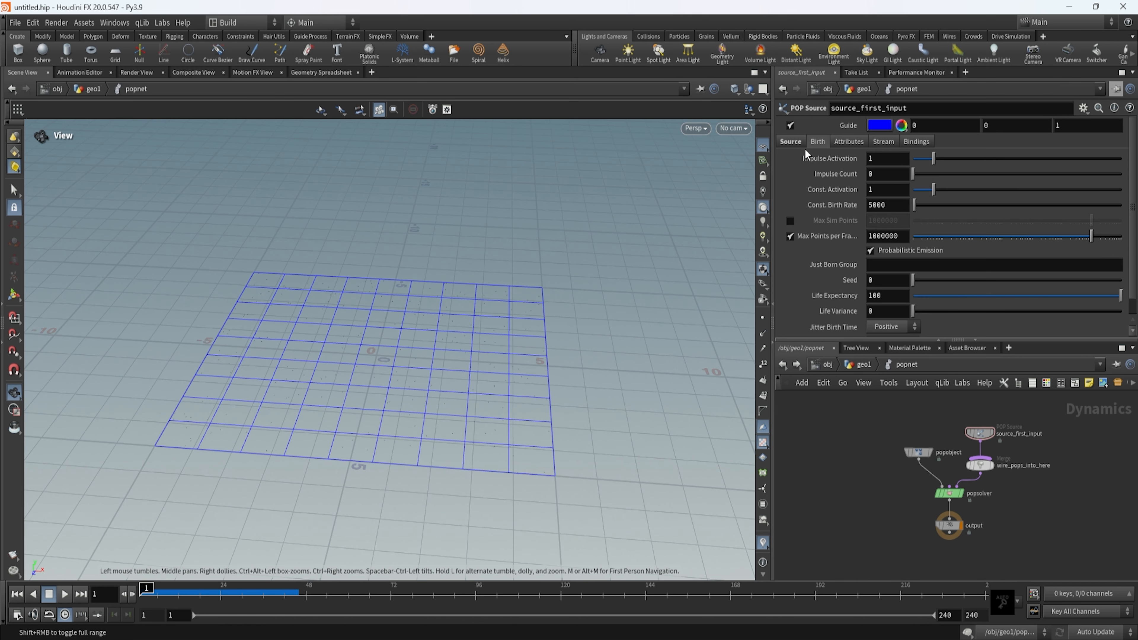
scroll(994, 423, "up", 4)
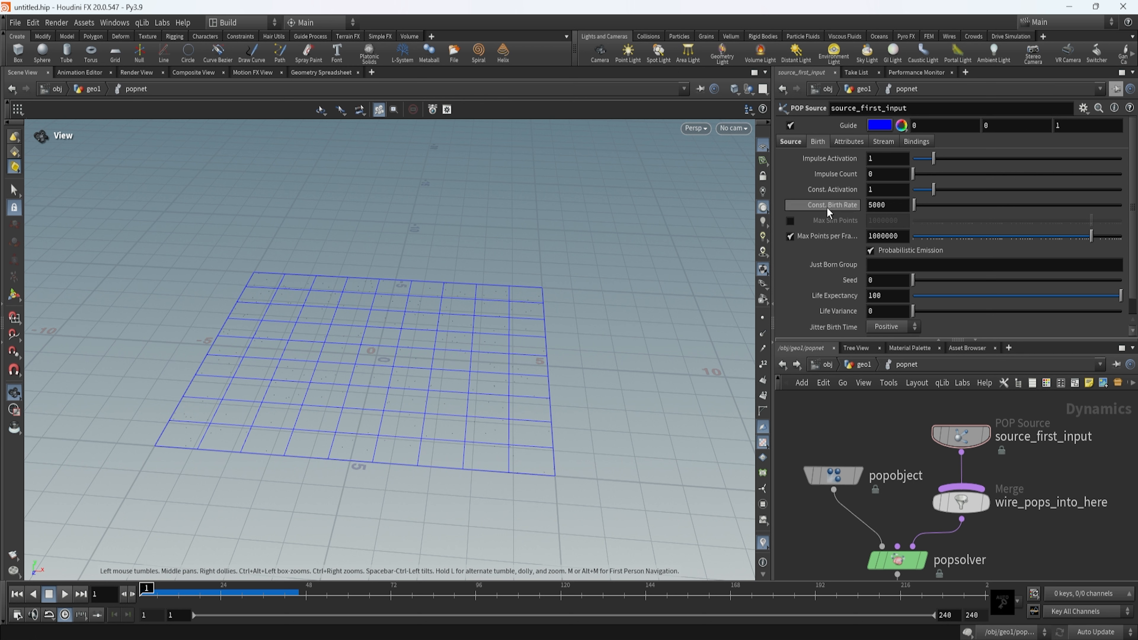
left_click(837, 209)
left_click(828, 250)
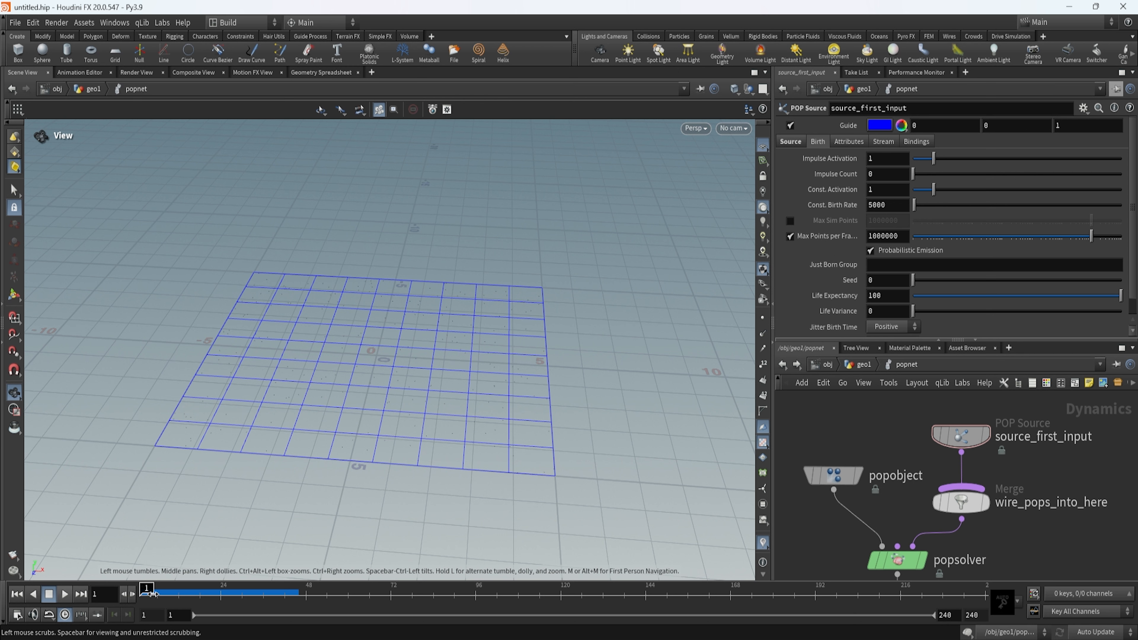
left_click_drag(149, 590, 233, 600)
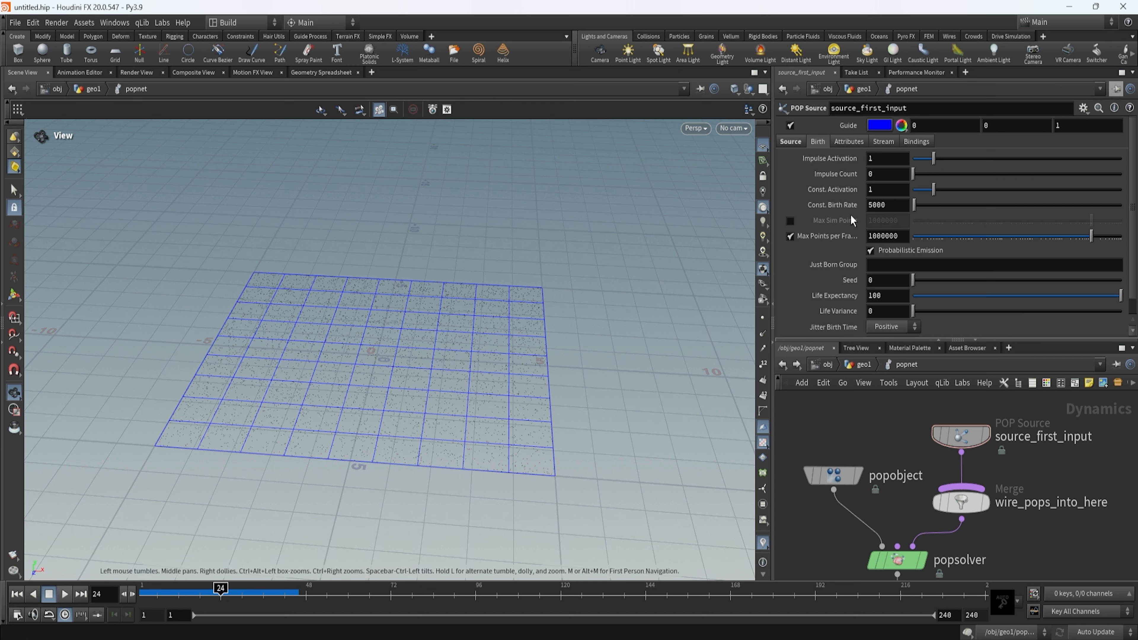
Inspect source_first_input's node info to compare its point count at frame 24 with the Const. Birth Rate.
left_click(881, 204)
middle_click_drag(905, 452, 863, 465)
scroll(955, 464, "down", 3)
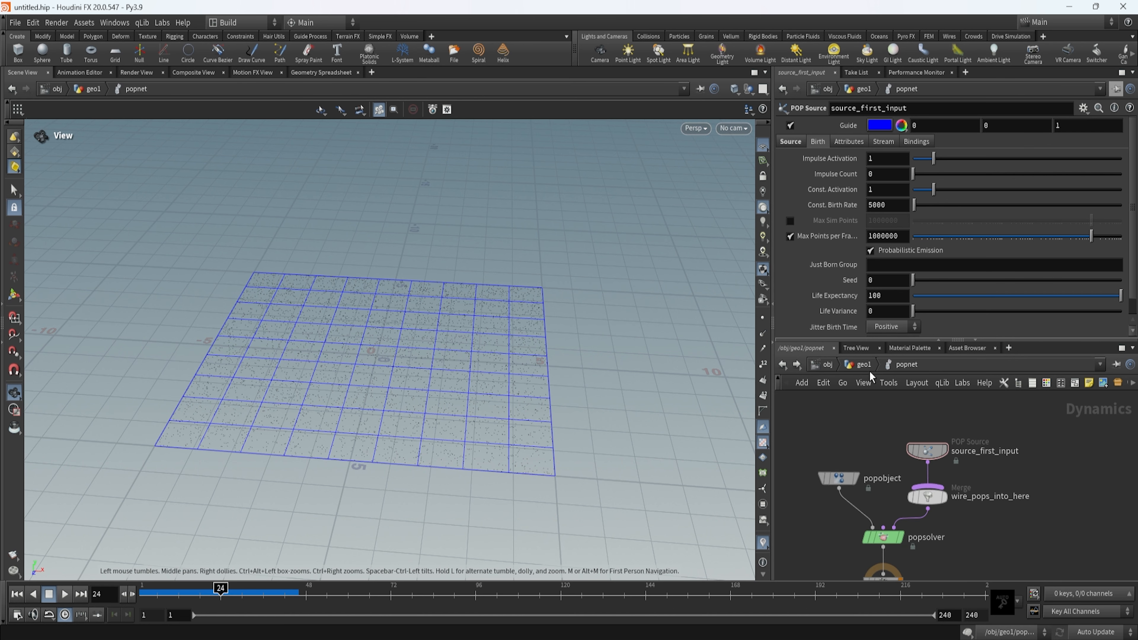
left_click(897, 455)
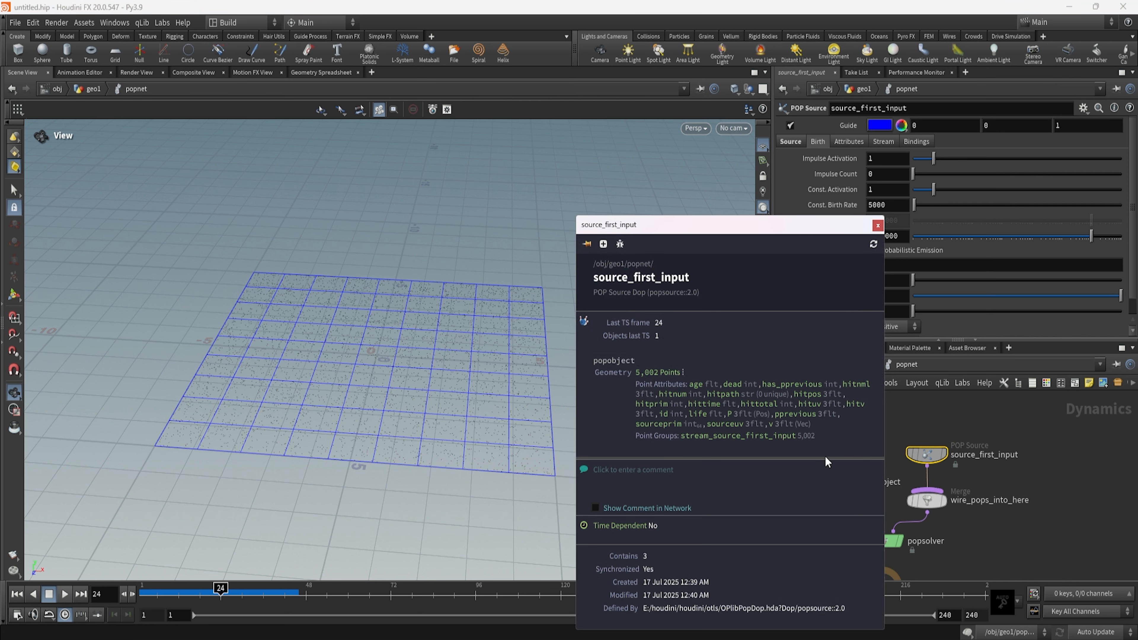
left_click_drag(693, 262, 613, 204)
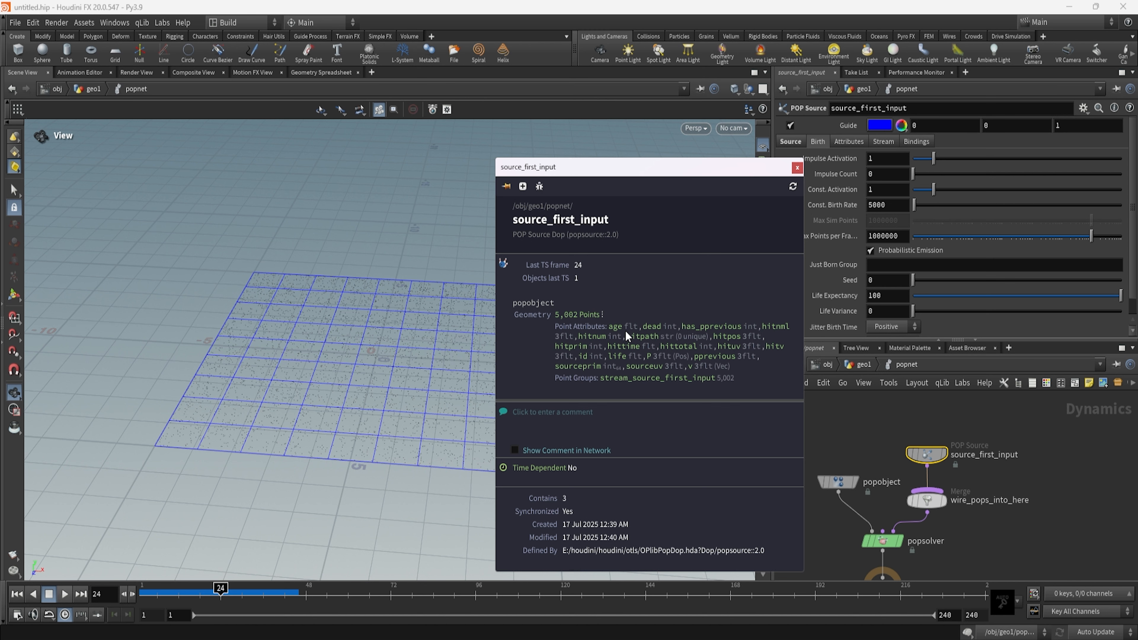
left_click_drag(577, 174, 513, 164)
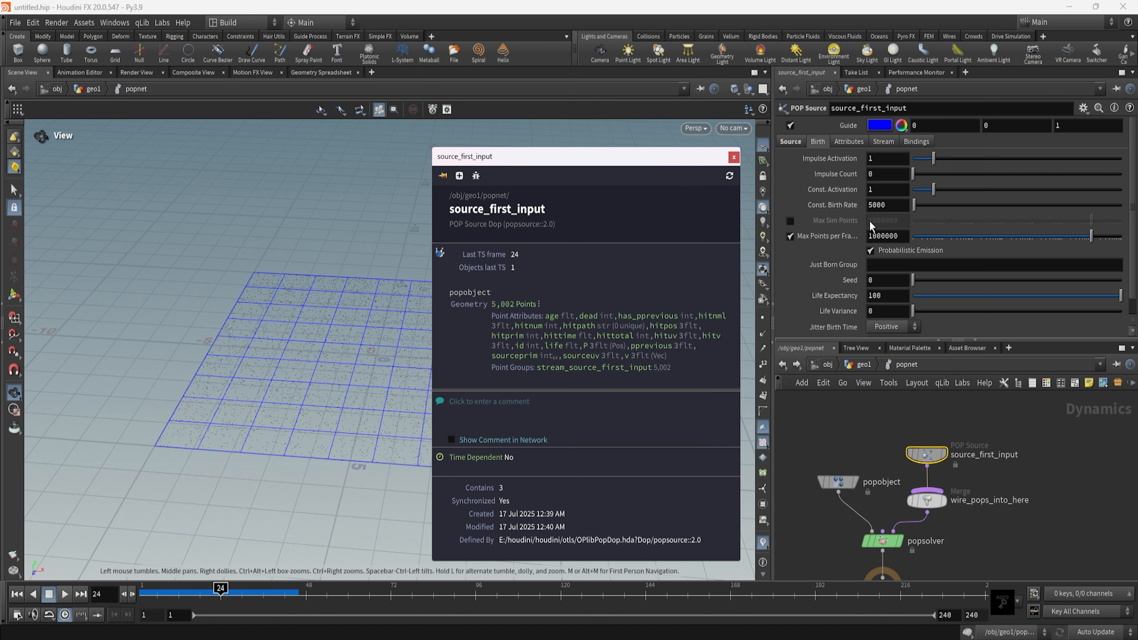
left_click(832, 189)
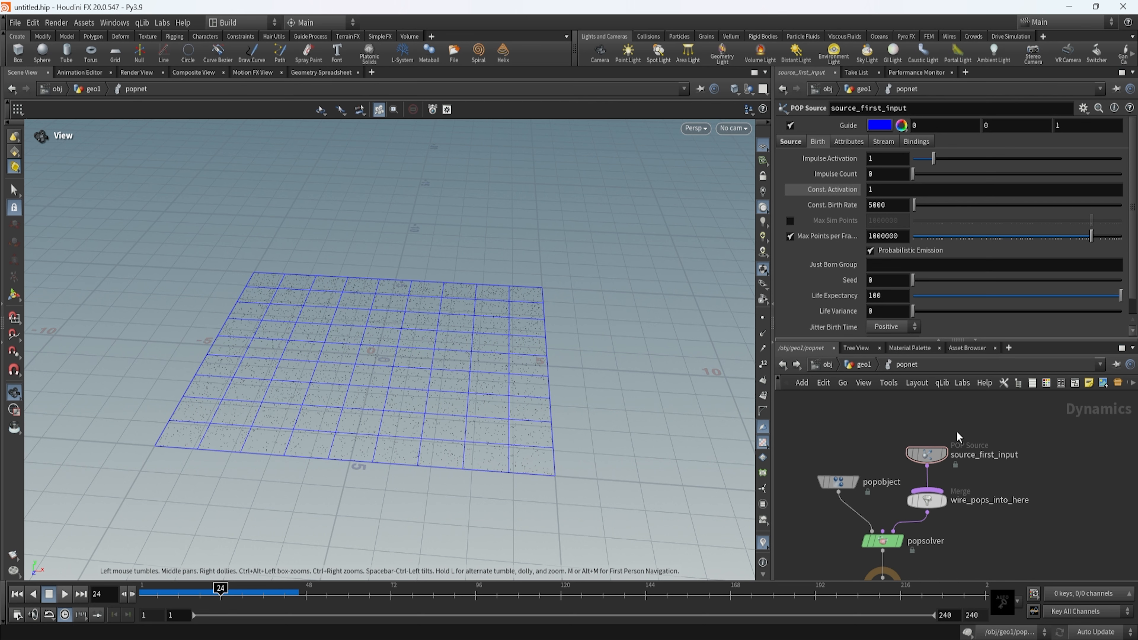
left_click(925, 457)
left_click(897, 455)
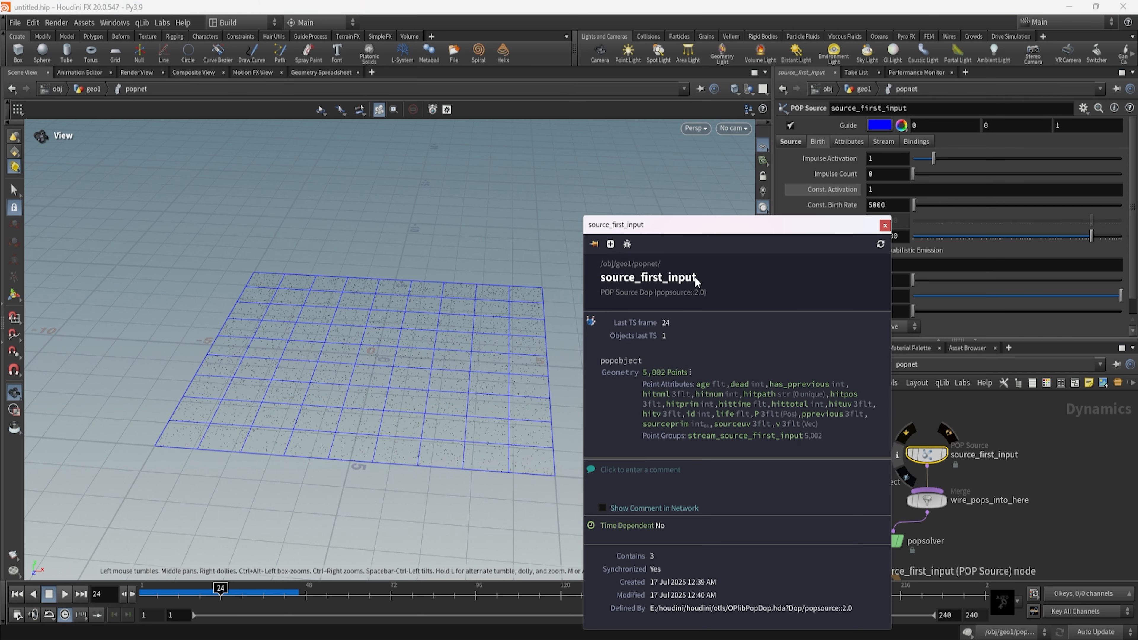
left_click_drag(684, 225, 589, 171)
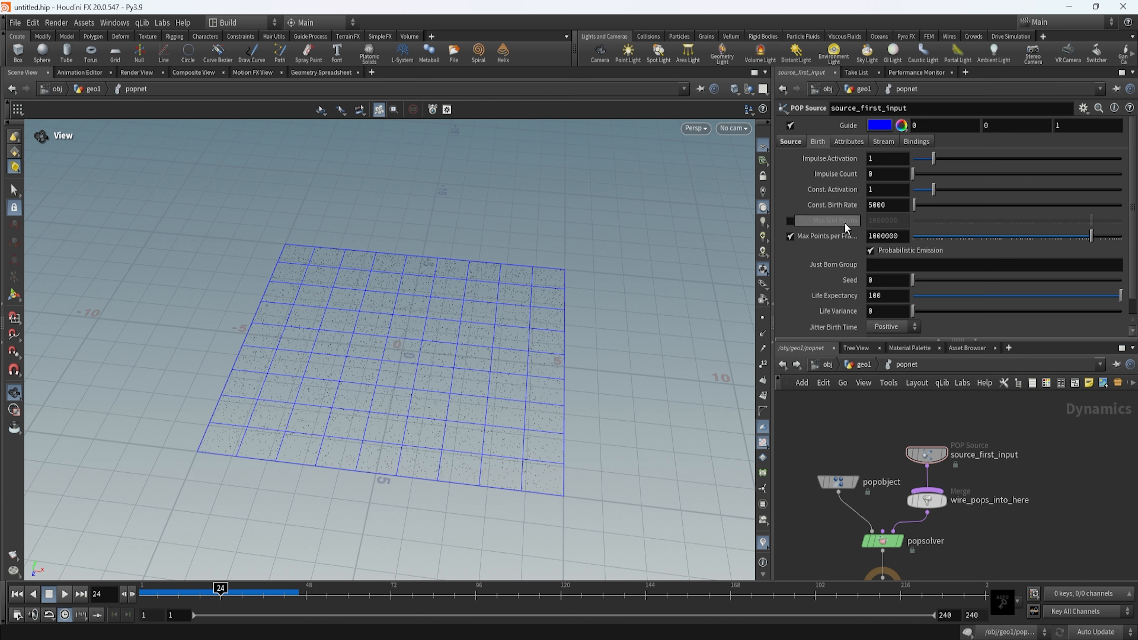
Rewind to frame 1, raise the Impulse Count to 25356 and view the particles scattered over the grid.
mouse_move(851, 210)
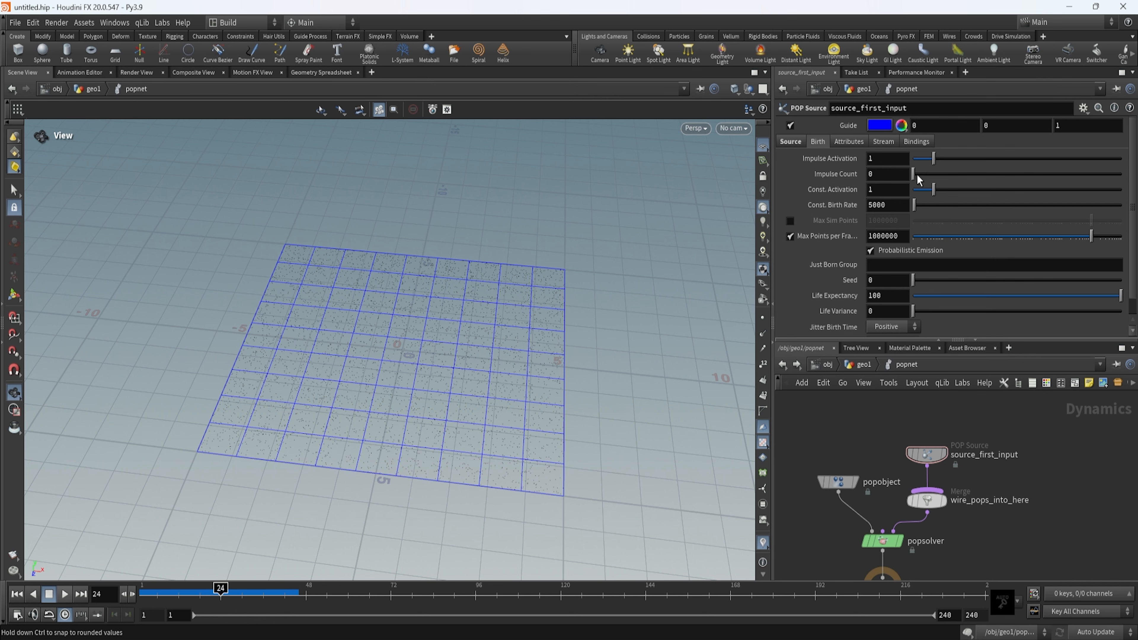
left_click_drag(572, 315, 566, 306)
key("ctrl+Up")
left_click_drag(914, 175, 965, 176)
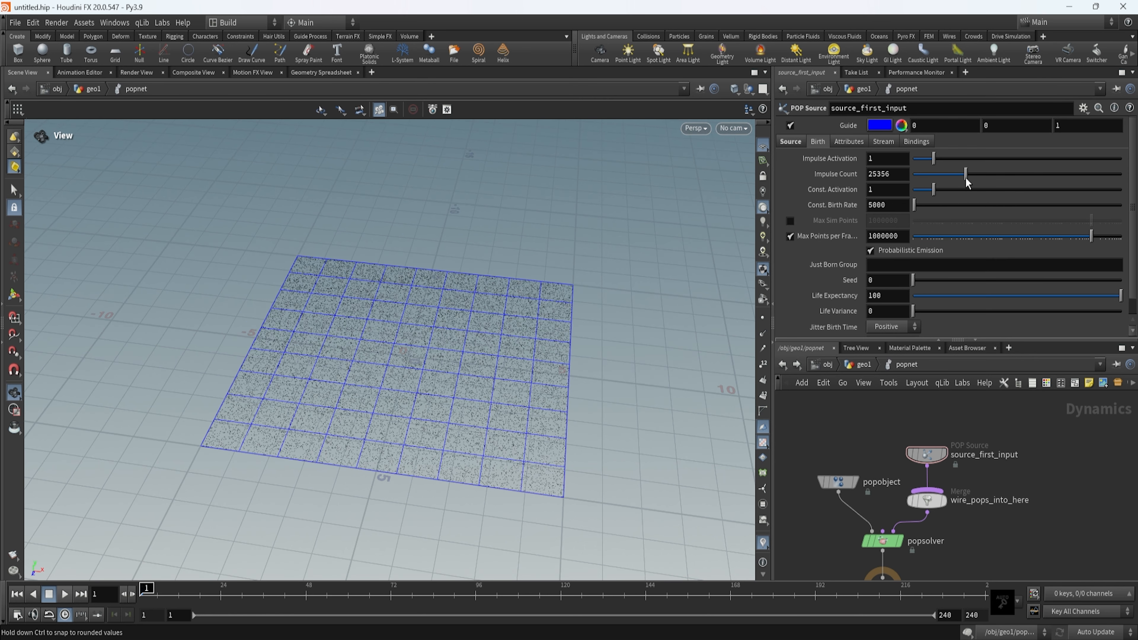
scroll(412, 497, "up", 8)
scroll(425, 394, "down", 10)
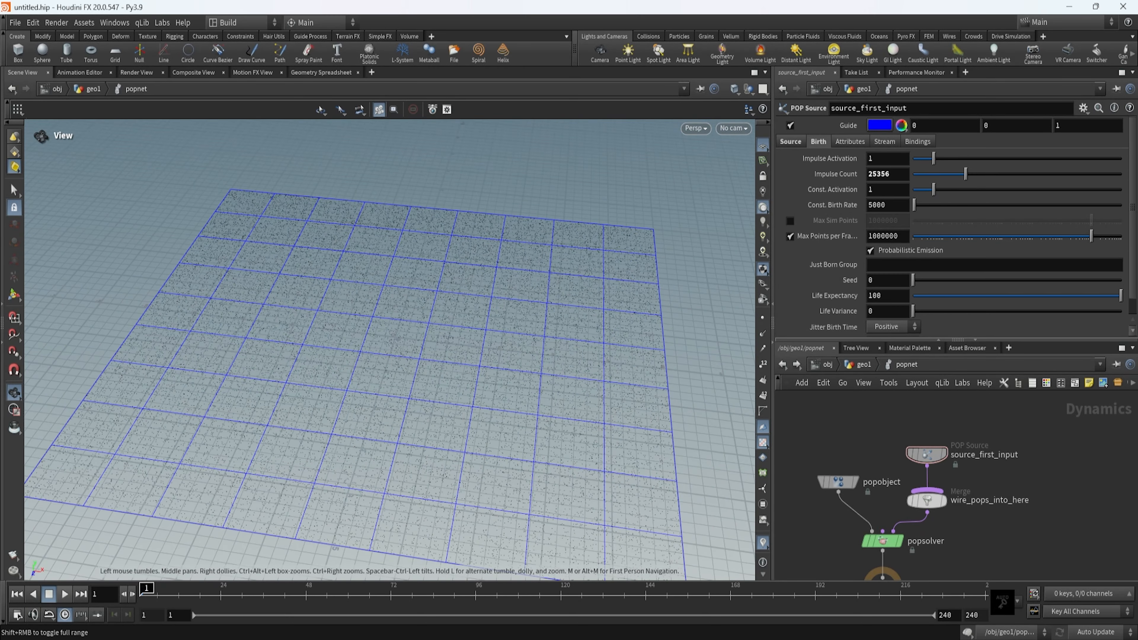
scroll(628, 340, "down", 5)
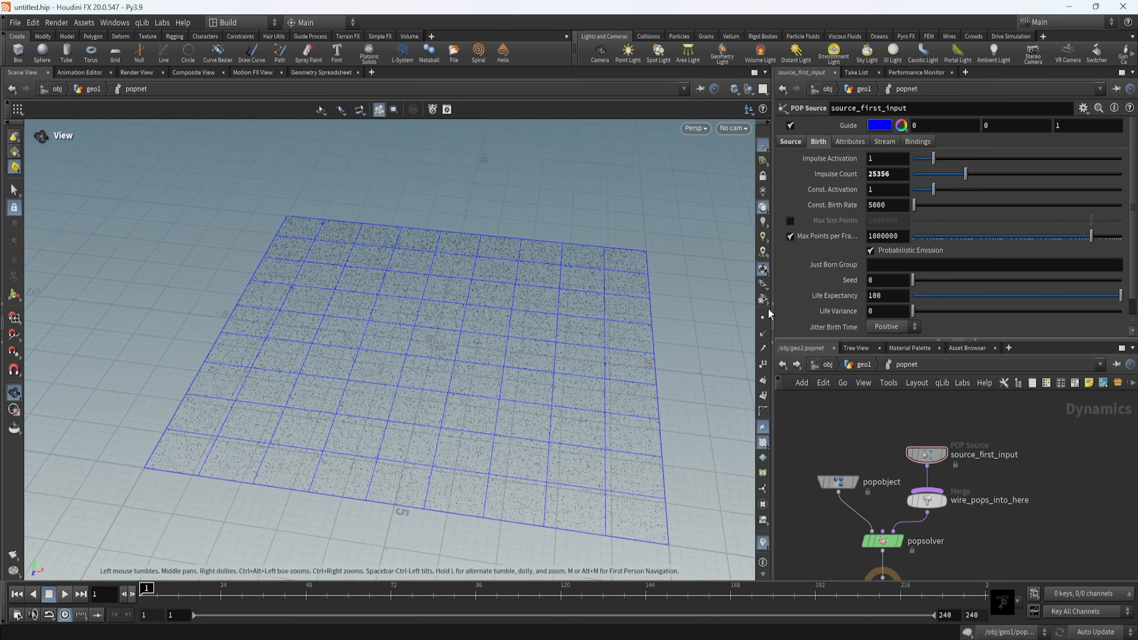
Set the Impulse Count back to 0 and turn off the POP Source's Guide display.
left_click_drag(965, 175, 927, 180)
type("0")
key("Return")
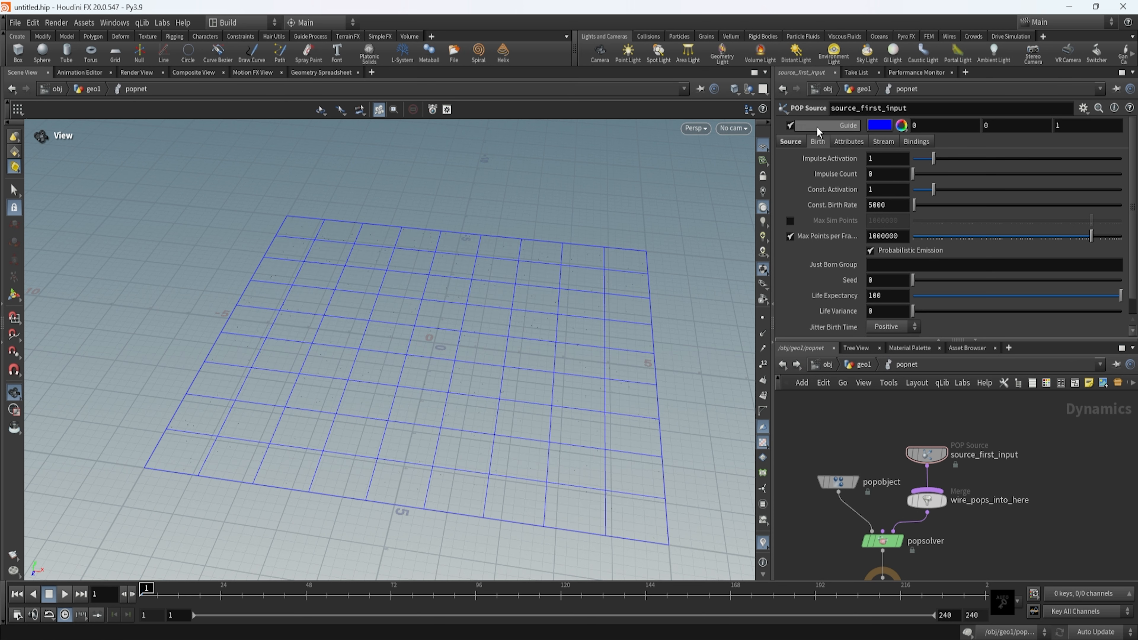
left_click(791, 126)
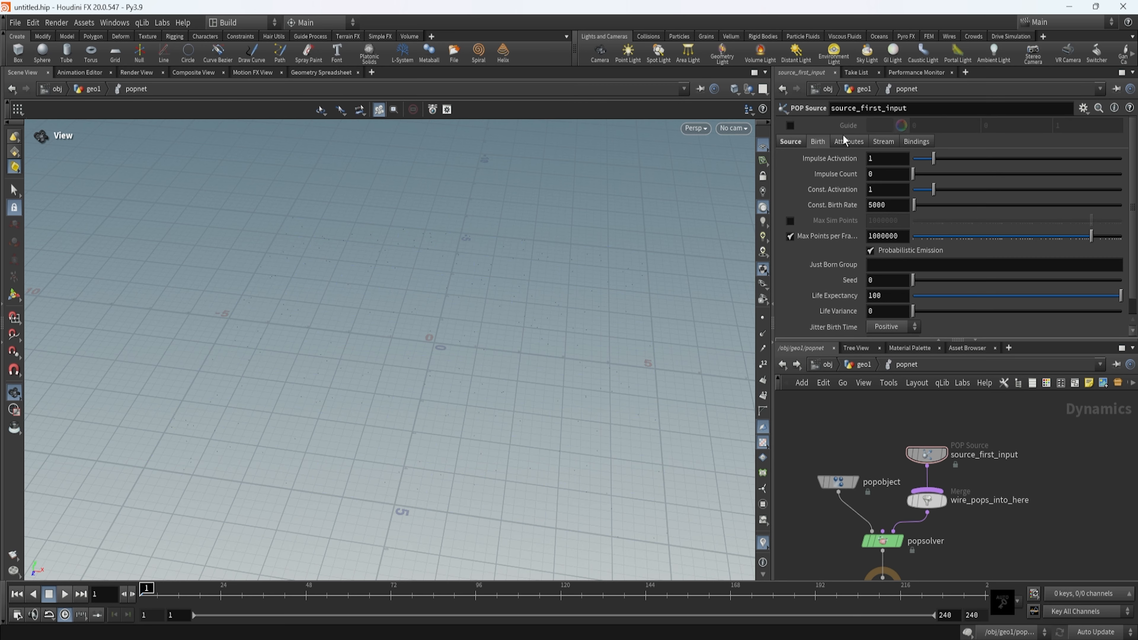
left_click_drag(442, 434, 402, 468)
middle_click_drag(523, 458, 449, 412)
left_click_drag(522, 394, 426, 415)
Set source_first_input's Life Expectancy to 1 second.
scroll(851, 279, "down", 1)
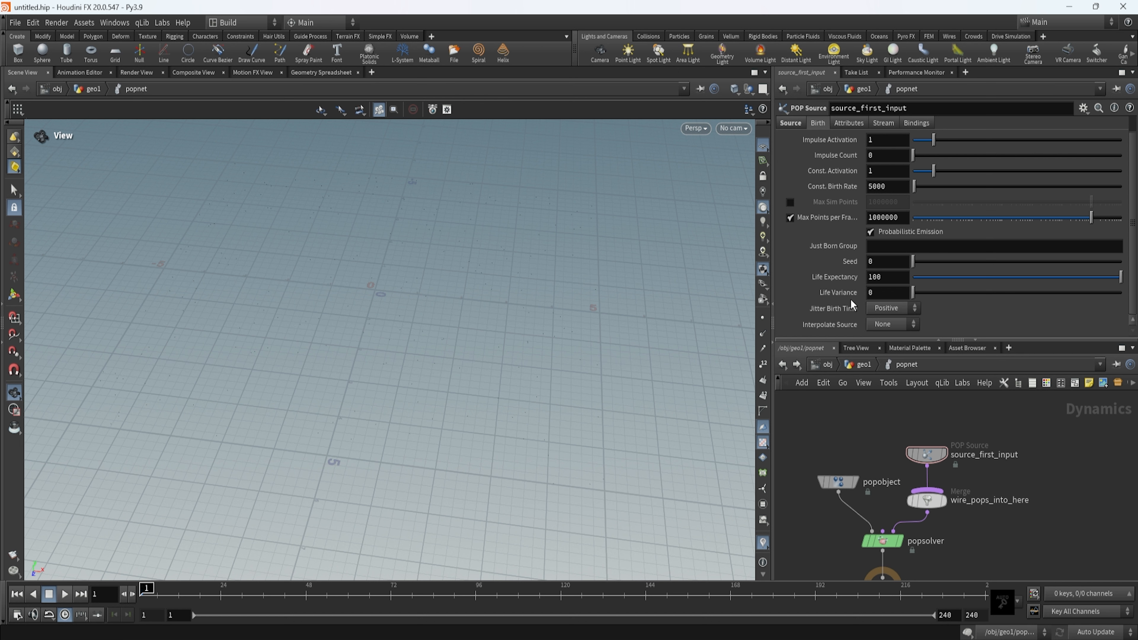
left_click_drag(877, 277, 846, 269)
type("1")
key("Return")
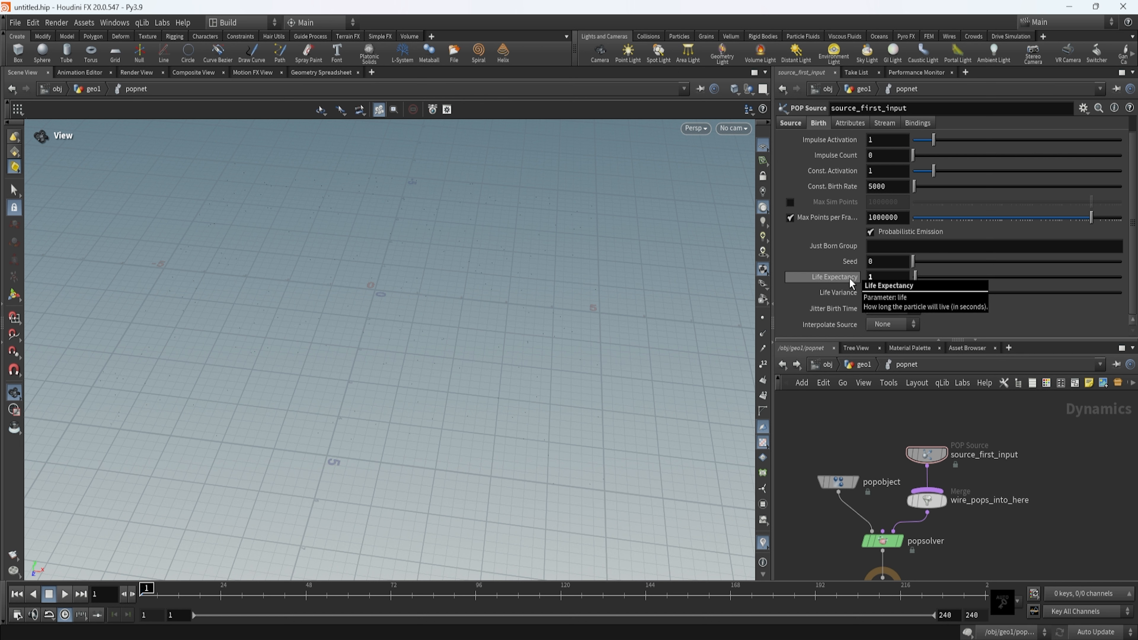
left_click(885, 278)
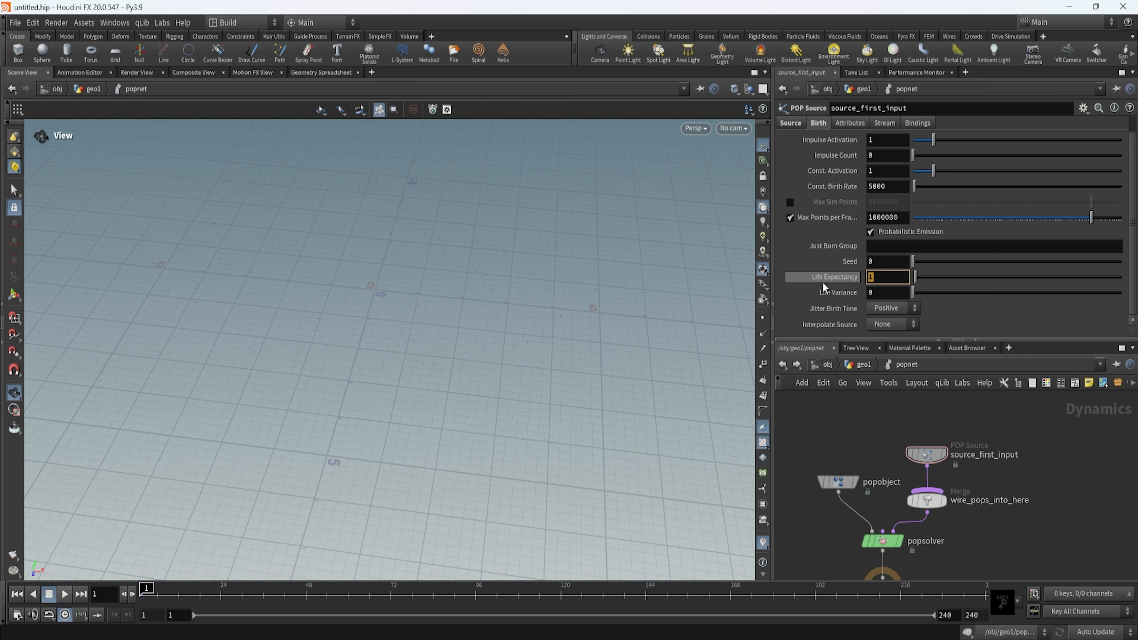
Try a Life Expectancy of 2 seconds on source_first_input and return it to 1 second.
left_click(970, 318)
left_click_drag(883, 278, 756, 290)
type("2")
key("Return")
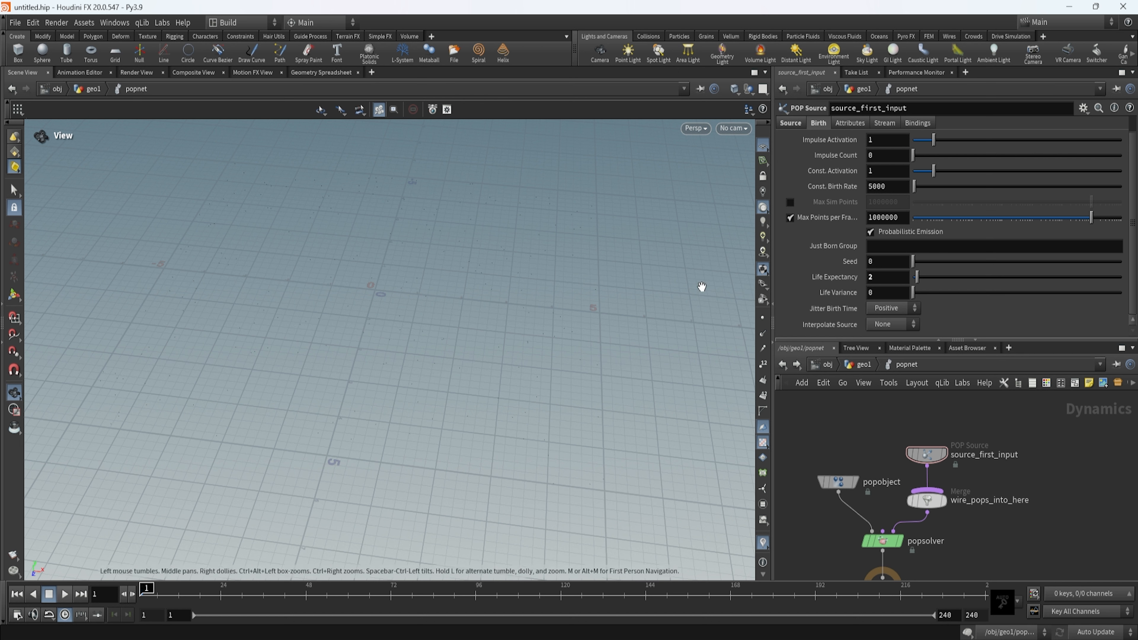
left_click_drag(886, 276, 833, 280)
key("Return")
mouse_move(848, 279)
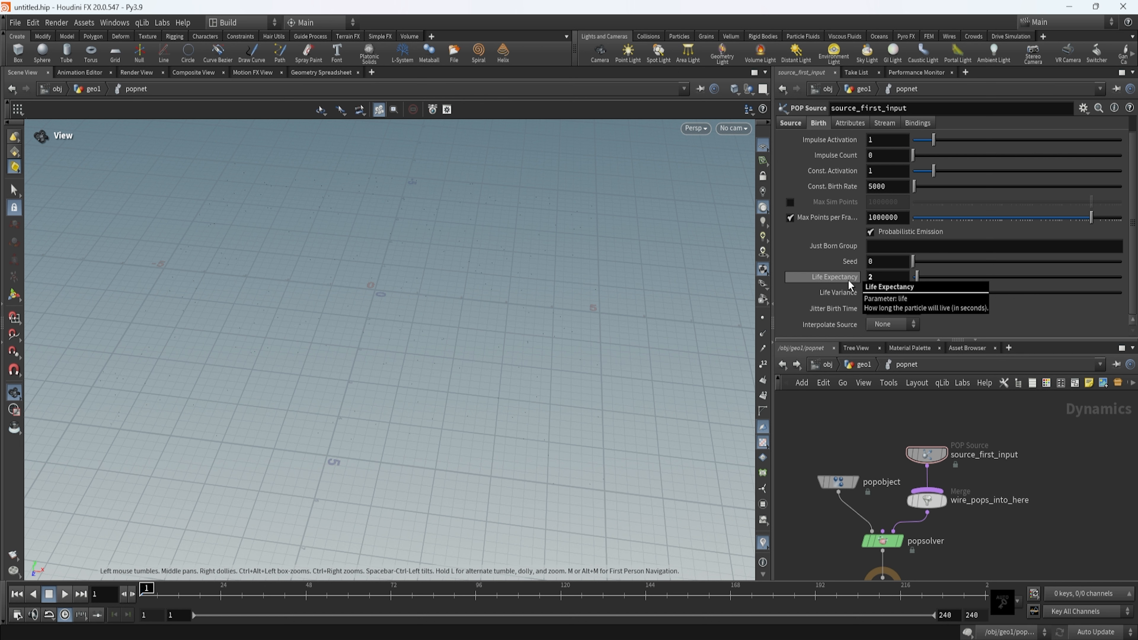
left_click(904, 279)
key("BackSpace")
type("1")
key("Return")
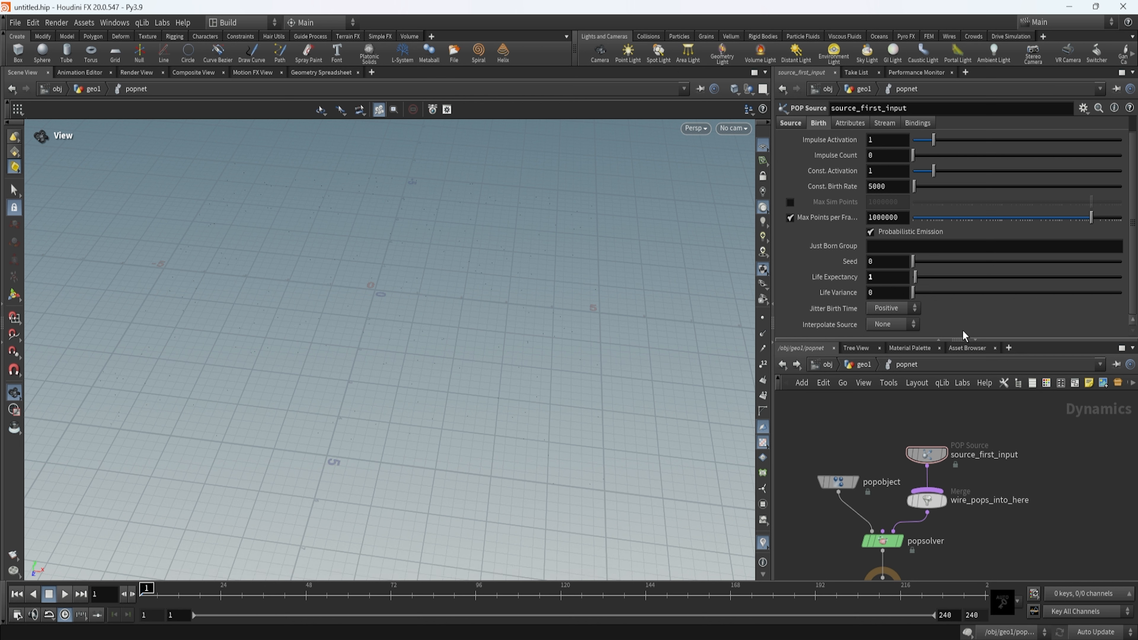
Set source_first_input's Life Variance to 2 and adjust it to 2.11.
left_click(891, 292)
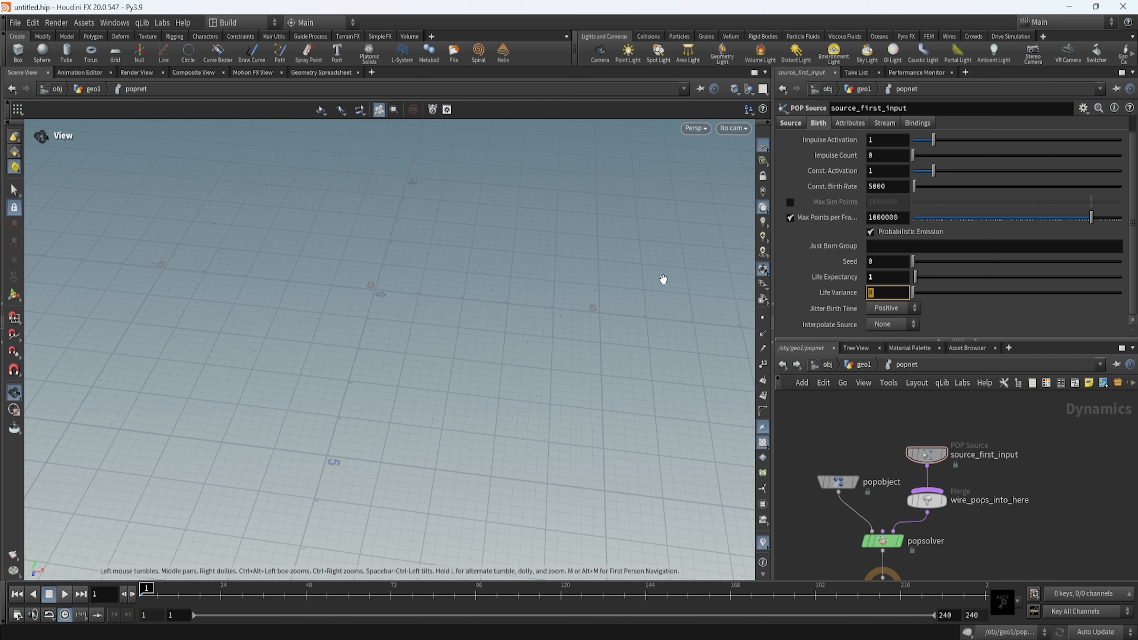
key("Return")
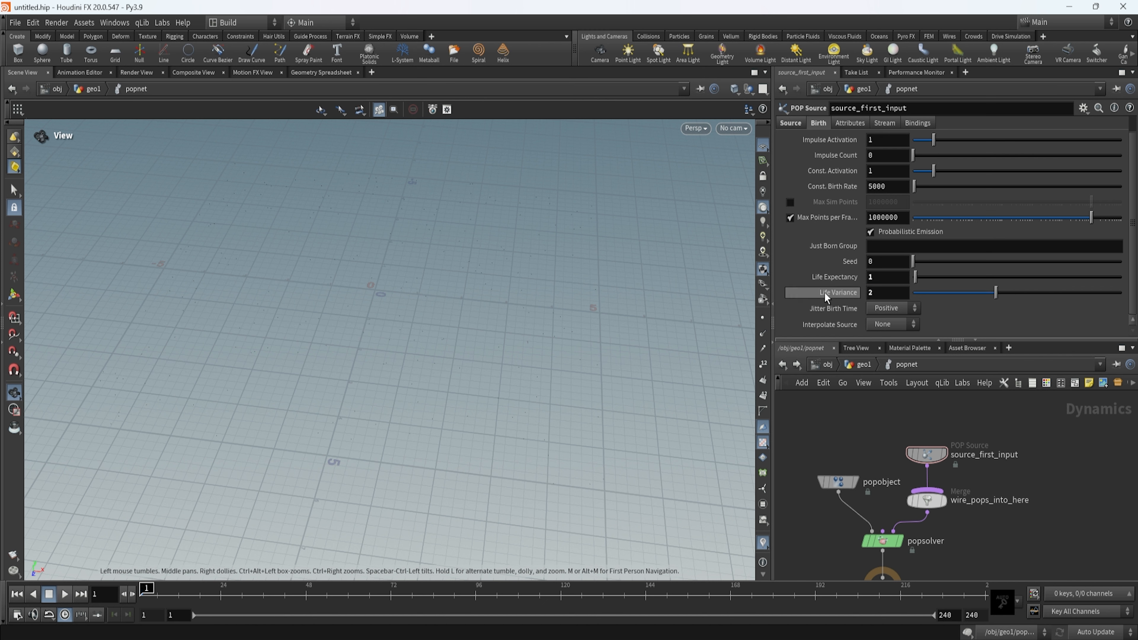
middle_click_drag(825, 293, 878, 287)
scroll(896, 262, "up", 1)
scroll(901, 432, "down", 3)
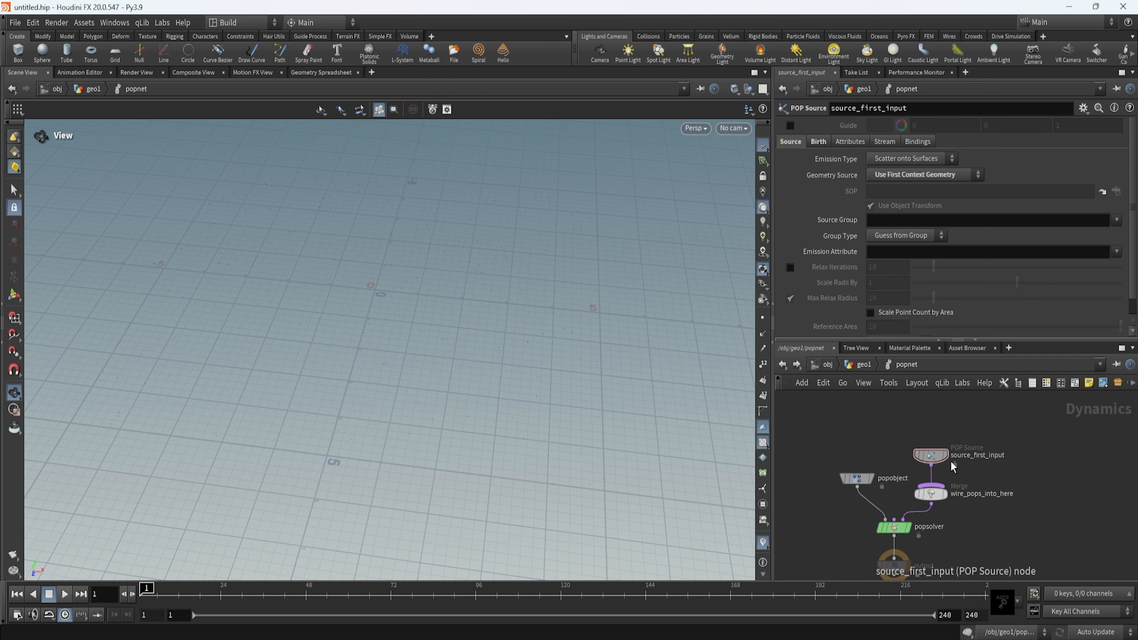
Go up to the geo1 network and move popnet further below grid1 to make room between the nodes.
left_click(863, 365)
left_click_drag(457, 325, 467, 332)
left_click(938, 423)
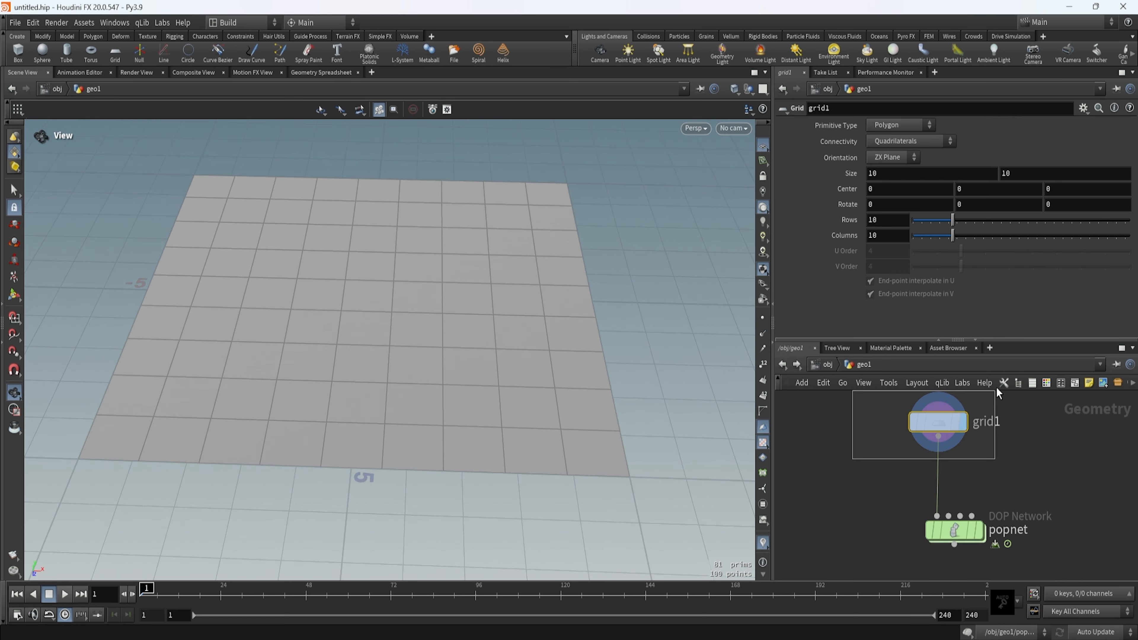
left_click_drag(1065, 506, 853, 574)
scroll(958, 557, "down", 3)
left_click_drag(957, 541, 958, 566)
middle_click_drag(985, 541, 963, 469)
scroll(968, 453, "up", 3)
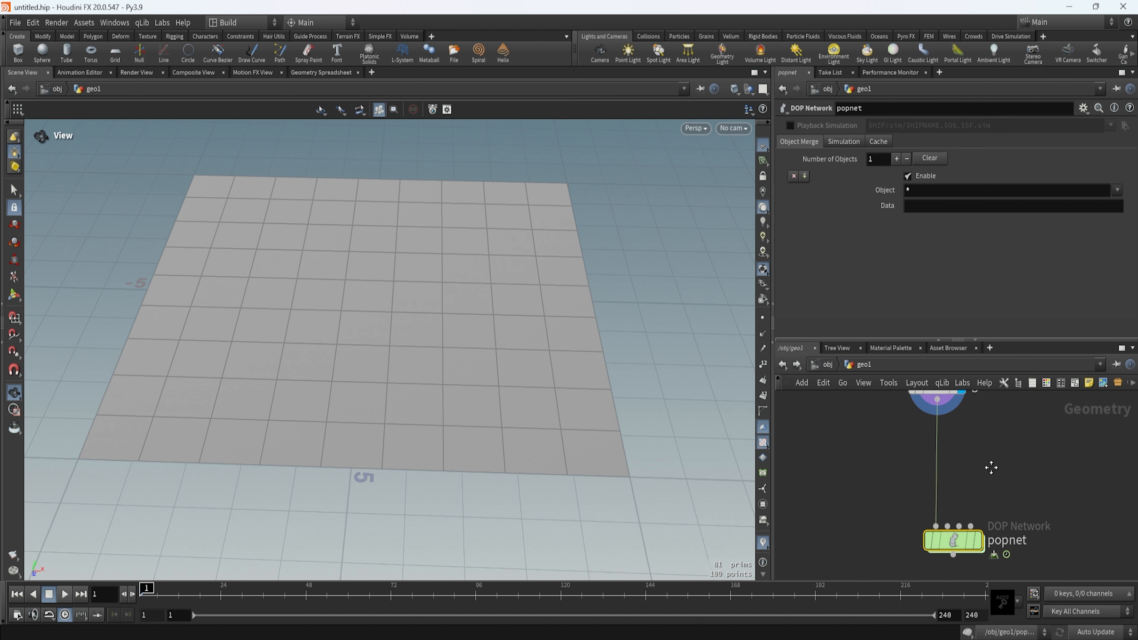
Look at source_first_input's emission settings inside popnet and return to geo1.
double_click(945, 513)
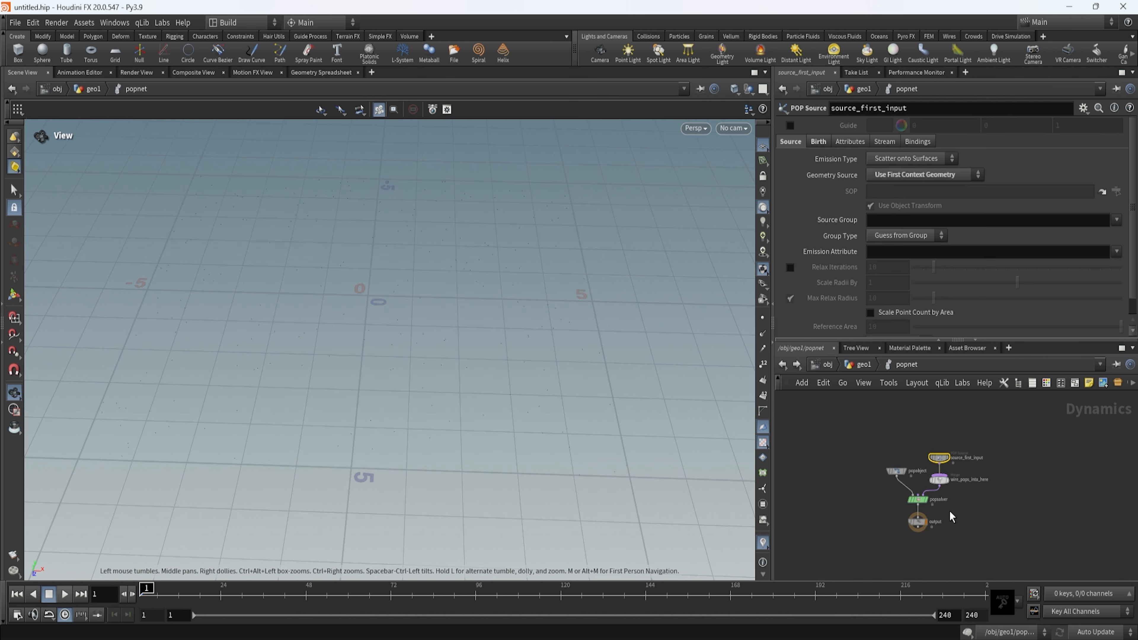
left_click(938, 455)
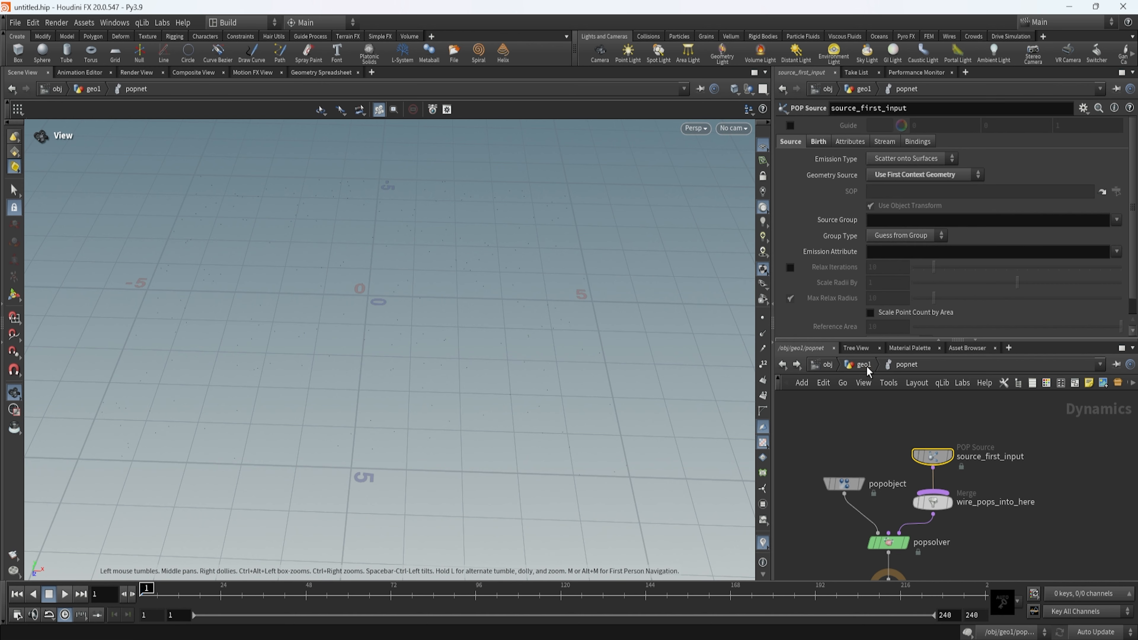
left_click(865, 366)
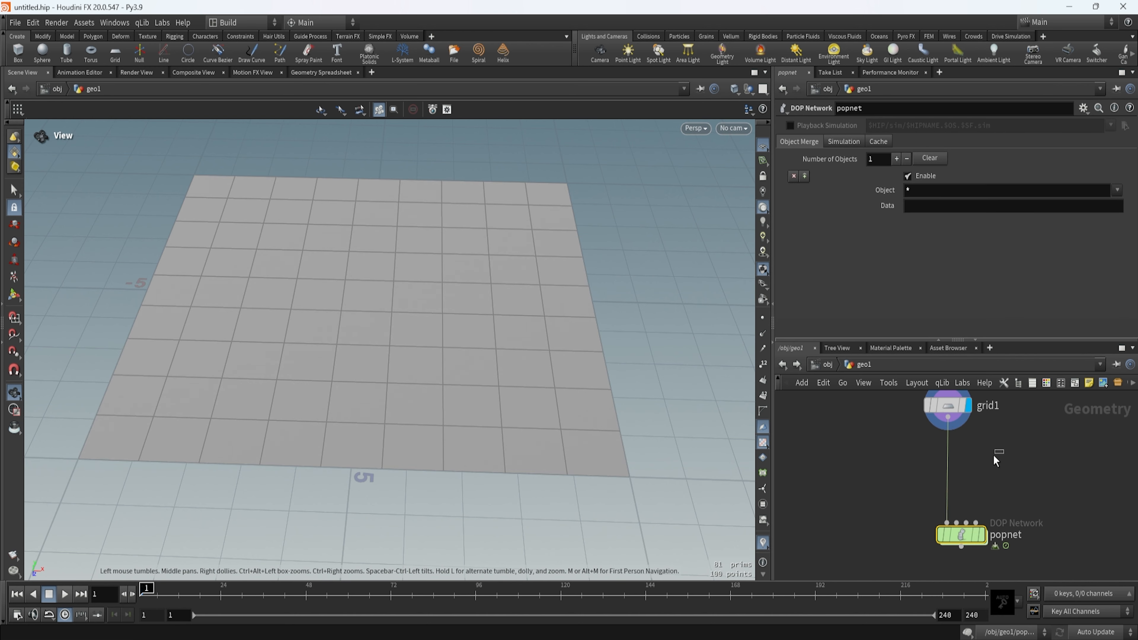
Insert a Scatter node on the wire between grid1 and popnet and display its output.
key("Tab")
type("scate")
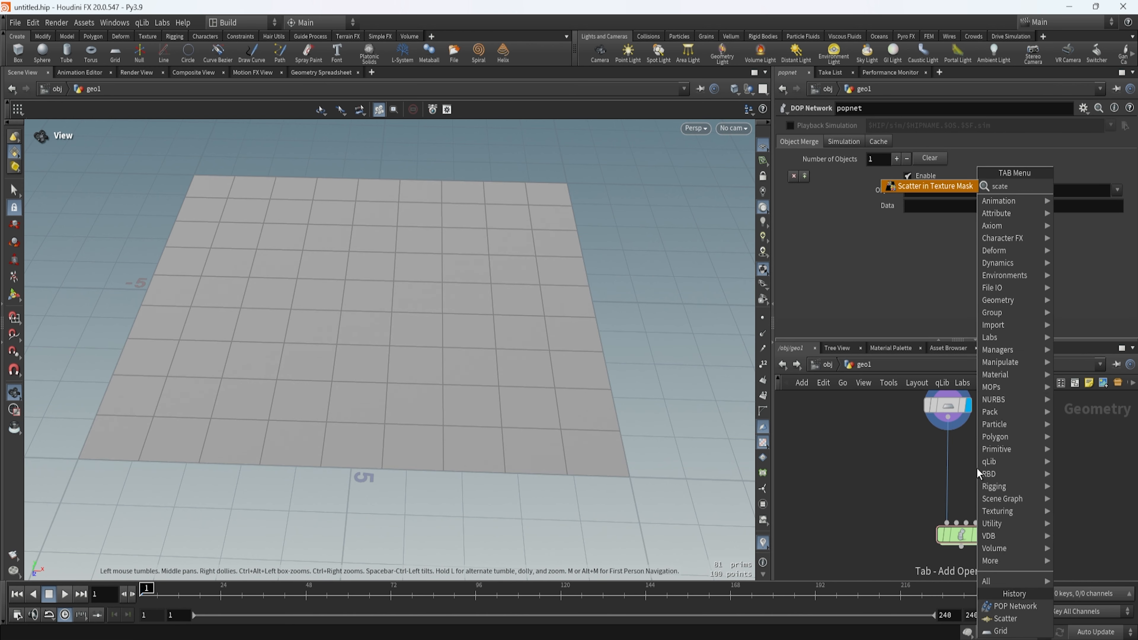
key("Down")
key("Return")
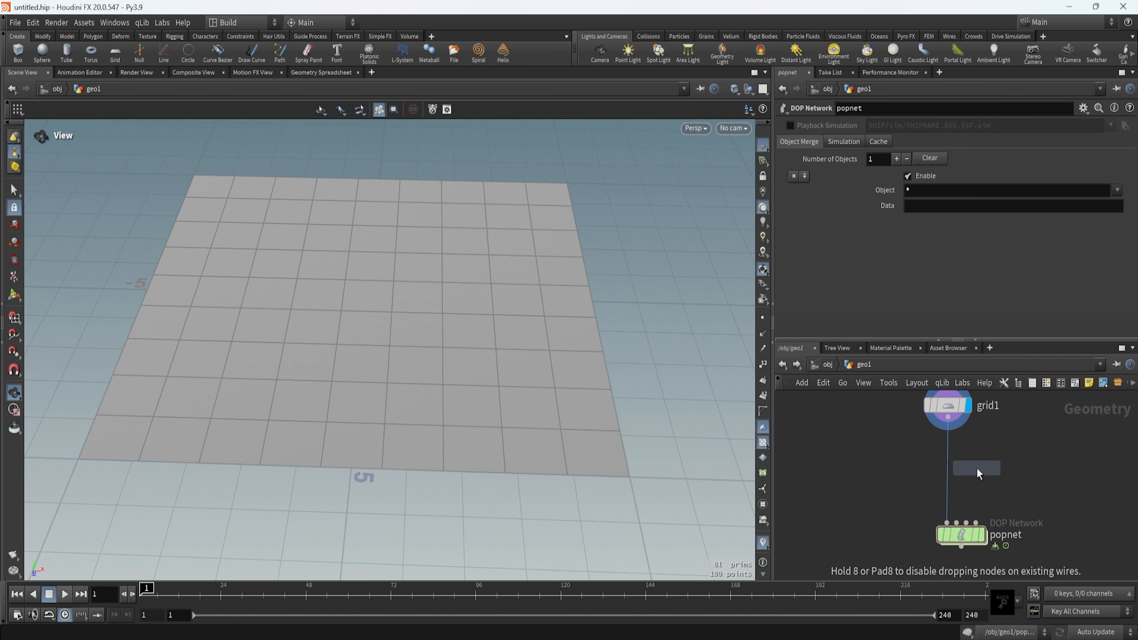
left_click(977, 468)
left_click_drag(977, 469, 950, 488)
left_click(971, 481)
double_click(987, 482)
Review source_first_input's Birth settings inside popnet and return to geo1.
double_click(962, 534)
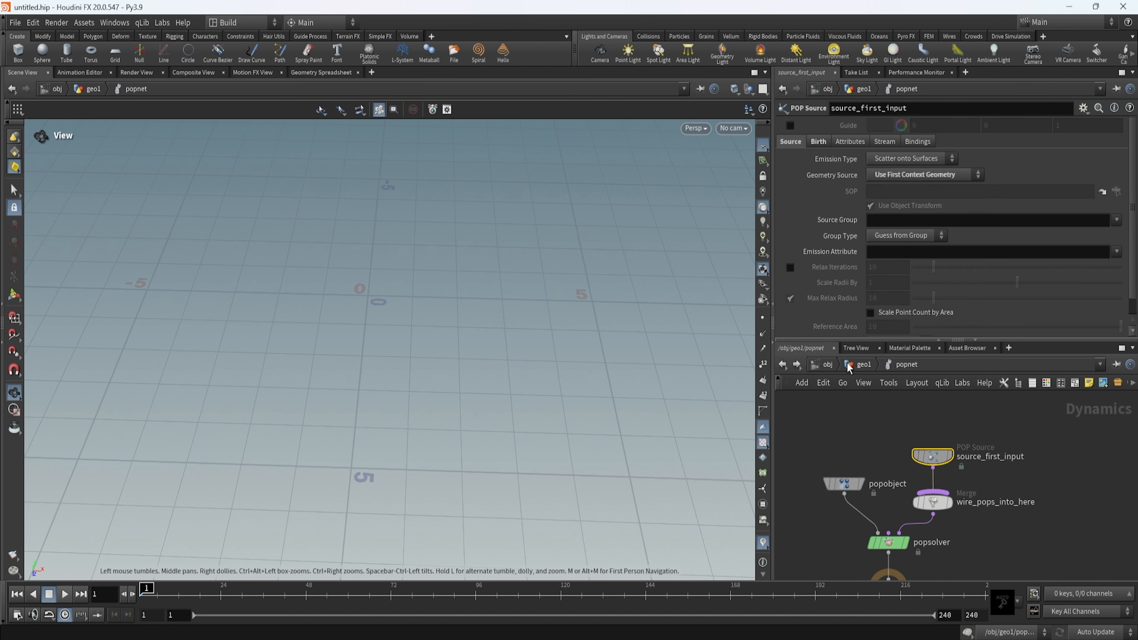
scroll(943, 468, "up", 2)
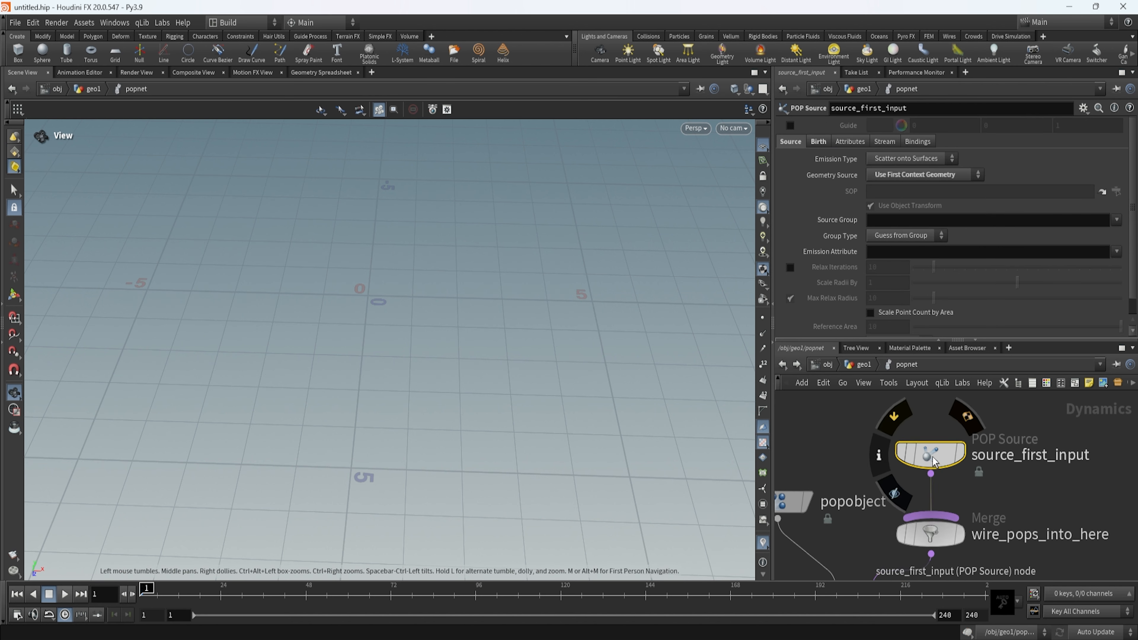
left_click(818, 141)
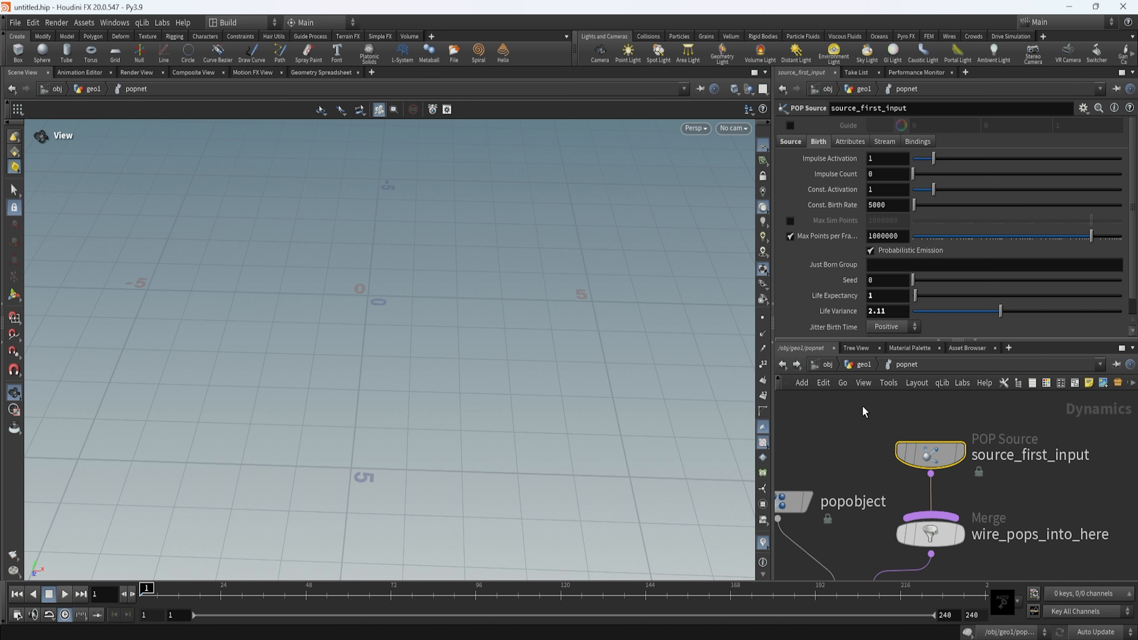
key("u")
Set scatter1's Force Total Count to 2018 and turn off Randomize Point Order and Relax Iterations.
left_click_drag(939, 494, 871, 498)
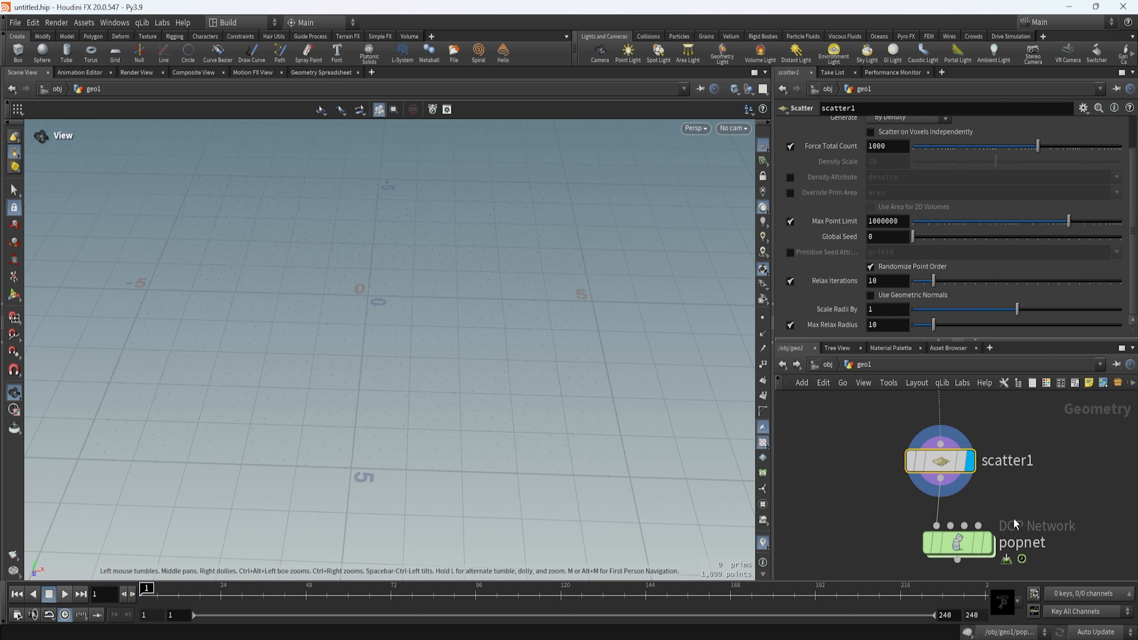
left_click_drag(582, 324, 475, 417)
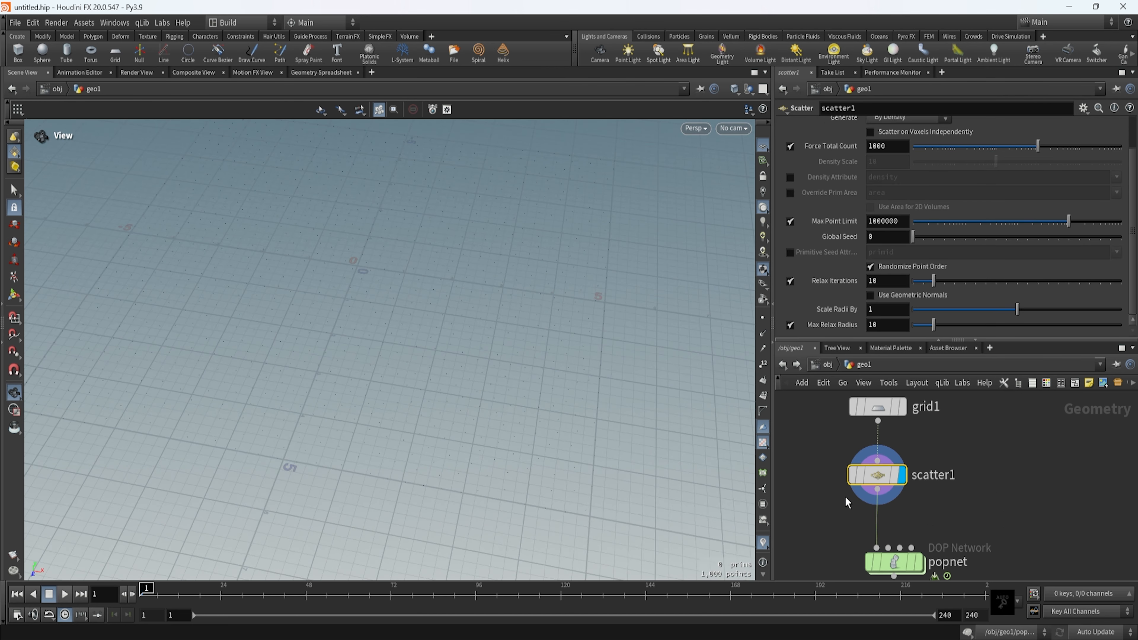
left_click_drag(376, 375, 421, 390)
left_click_drag(296, 480, 335, 438)
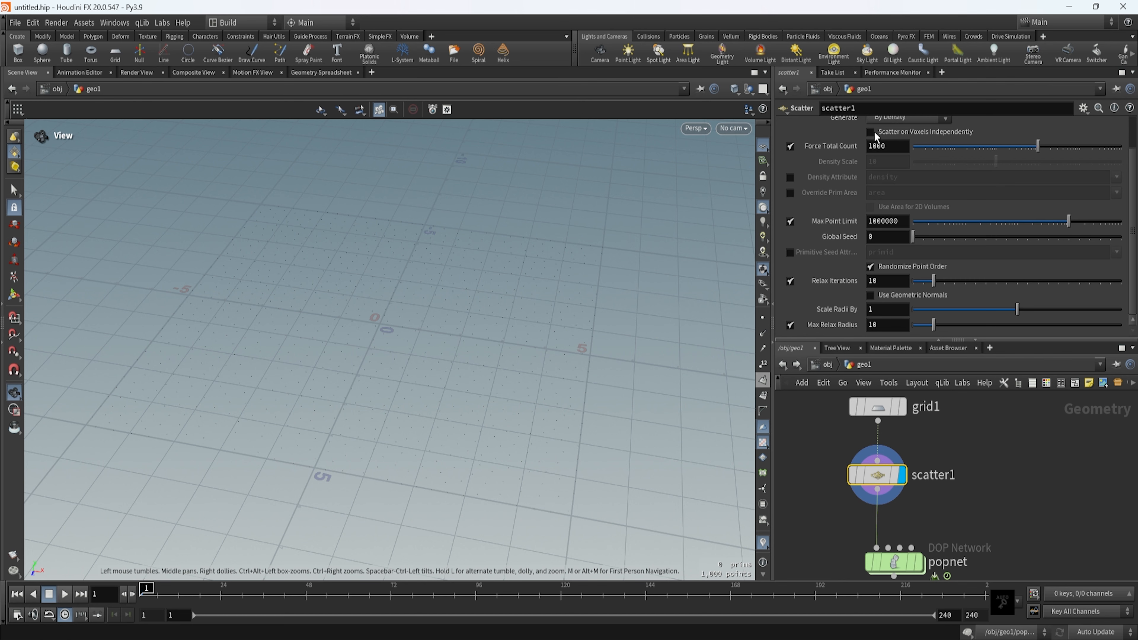
left_click_drag(400, 412, 415, 433)
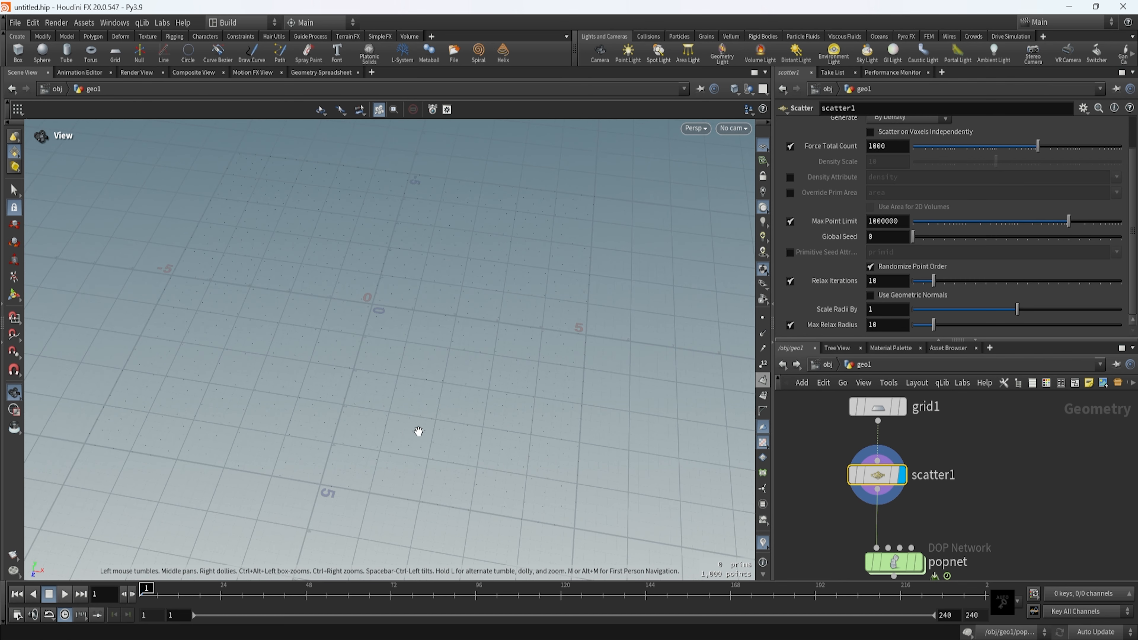
left_click(892, 145)
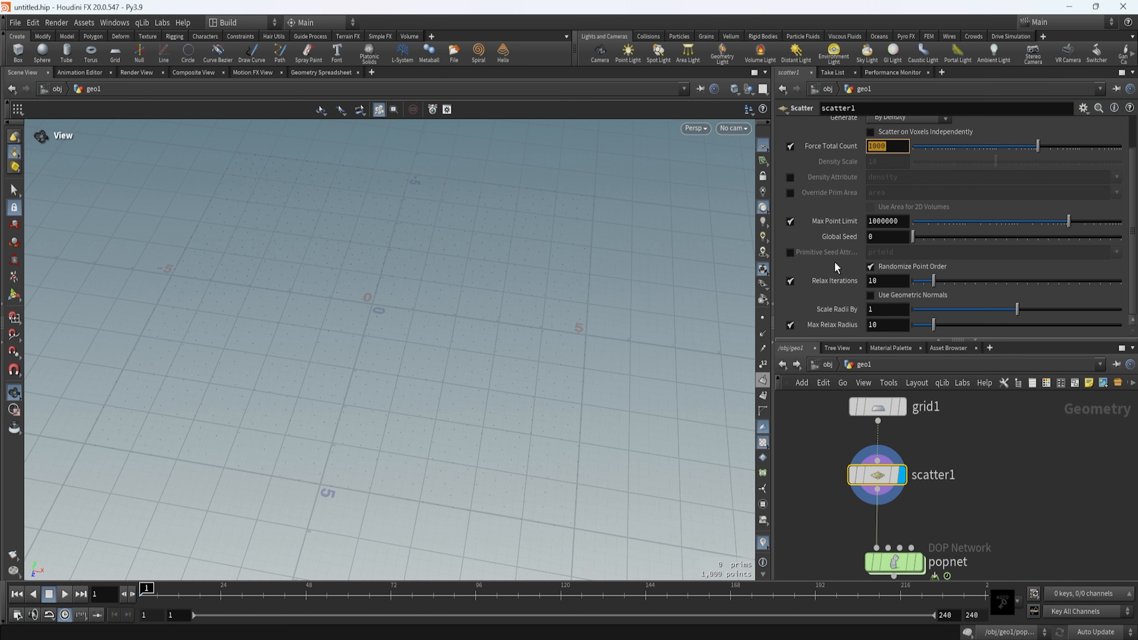
left_click(1056, 147)
left_click_drag(1039, 151, 1050, 148)
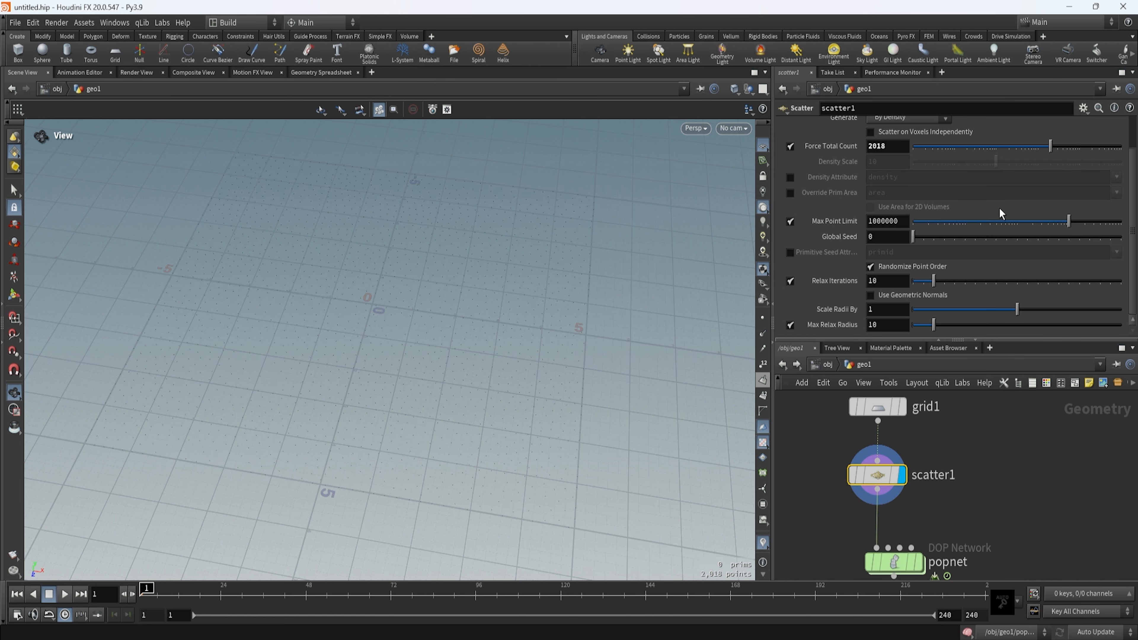
left_click(870, 267)
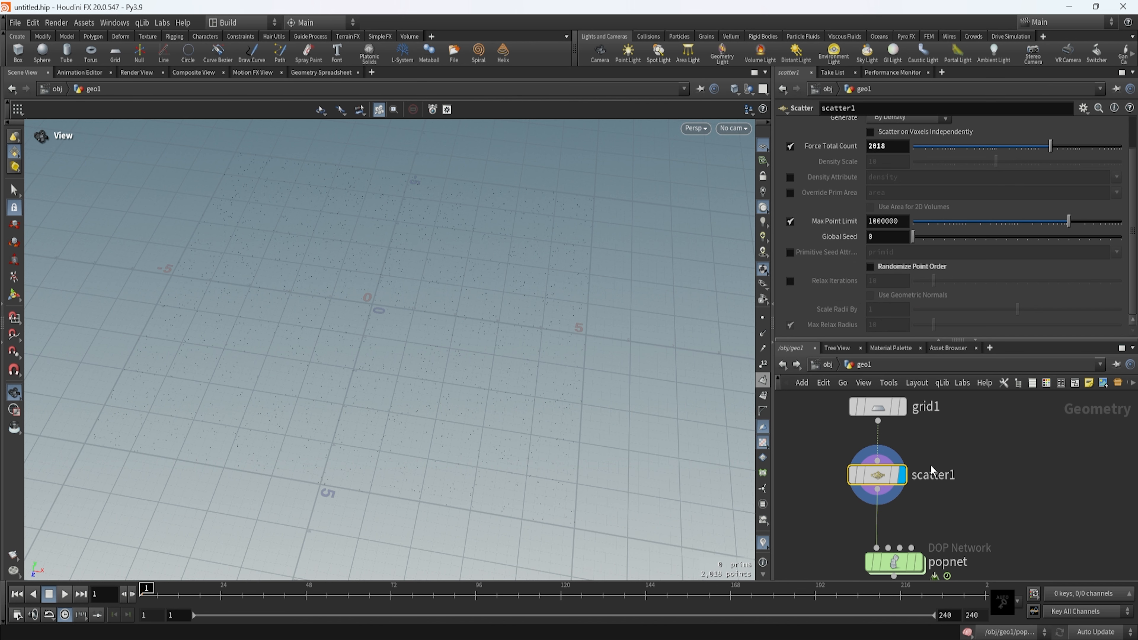
Display the popnet node's output in geo1 and select the node.
scroll(932, 465, "down", 4)
middle_click_drag(944, 517, 945, 483)
scroll(945, 483, "up", 3)
left_click(940, 466)
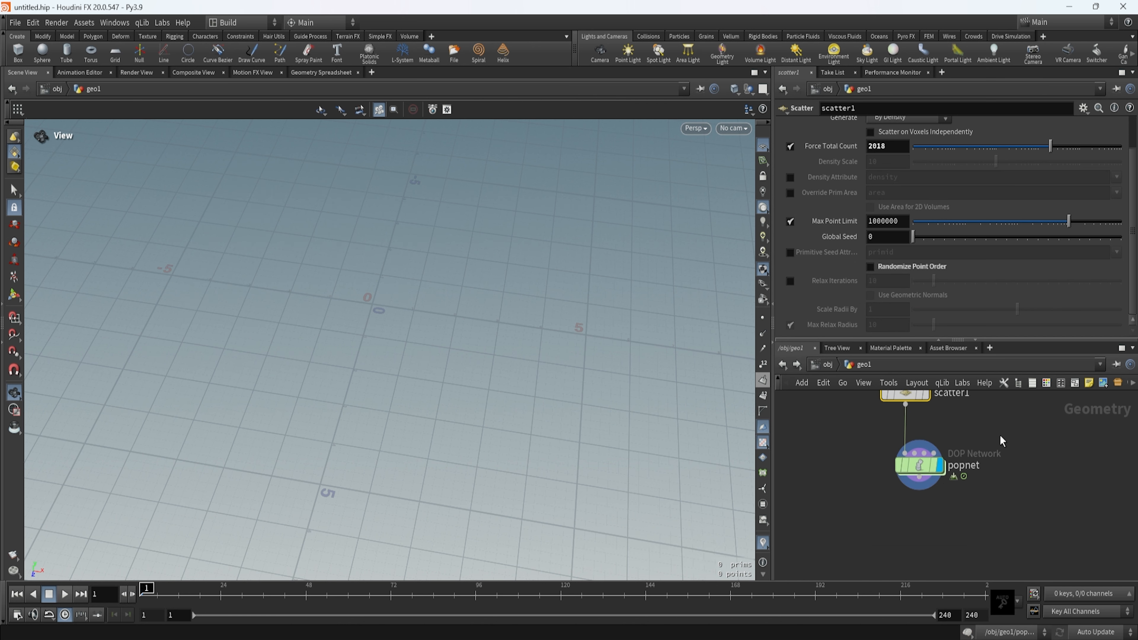
middle_click_drag(980, 433, 956, 475)
left_click(896, 509)
Play the simulation to check for particles and rewind to frame 1.
left_click_drag(453, 442, 481, 431)
left_click_drag(416, 475, 178, 571)
left_click(64, 594)
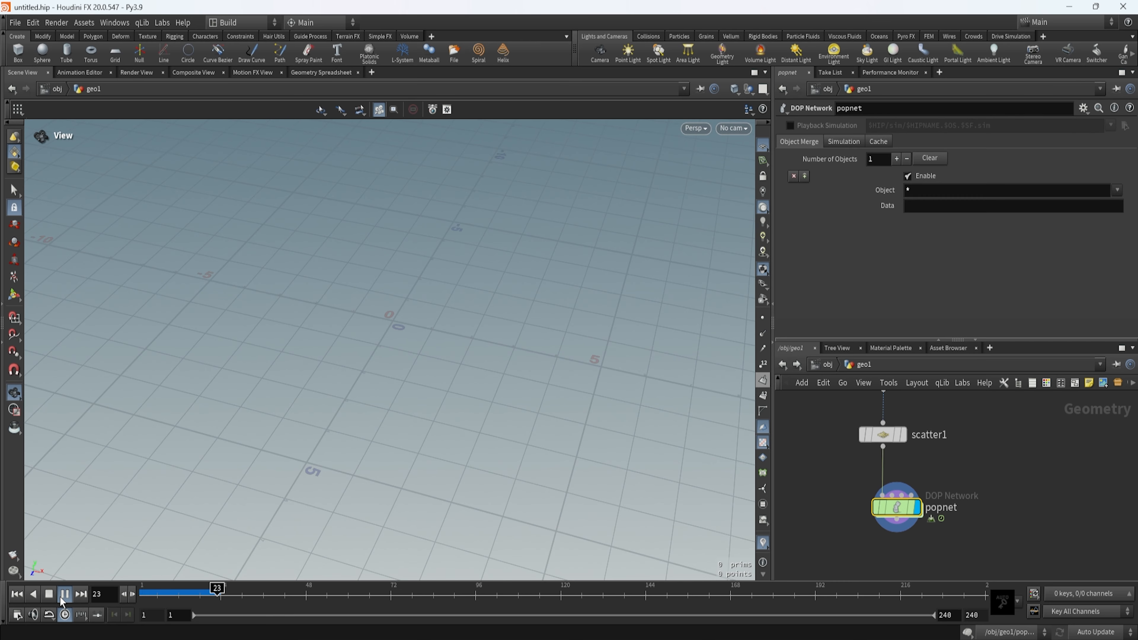
left_click_drag(223, 594, 238, 595)
left_click(17, 594)
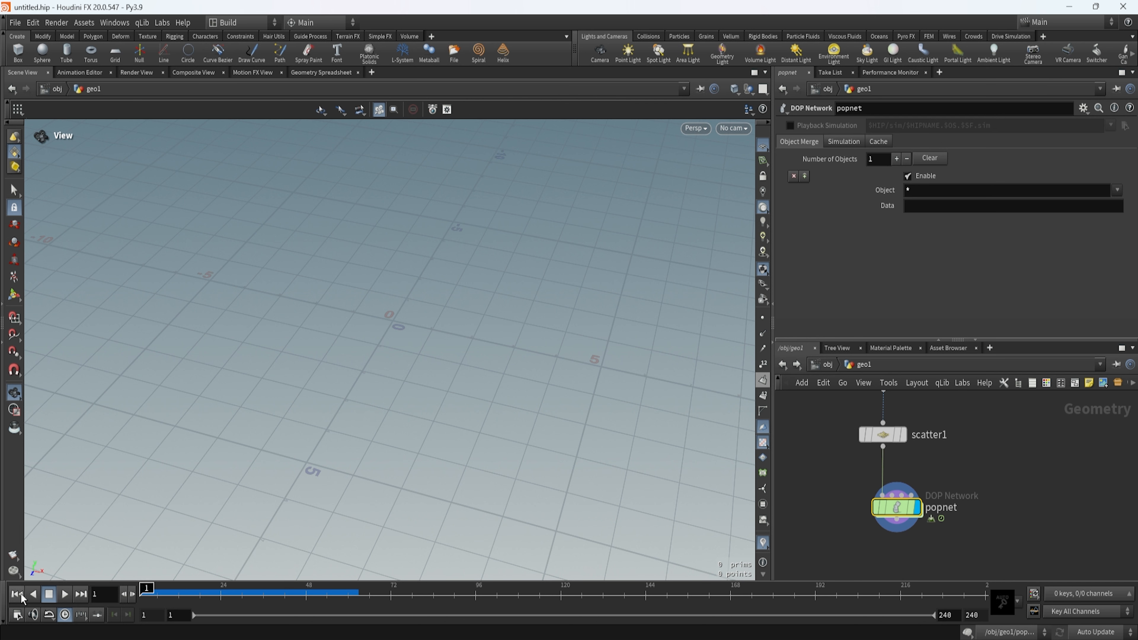
Inside popnet, set source_first_input's Emission Type to All Points.
double_click(896, 511)
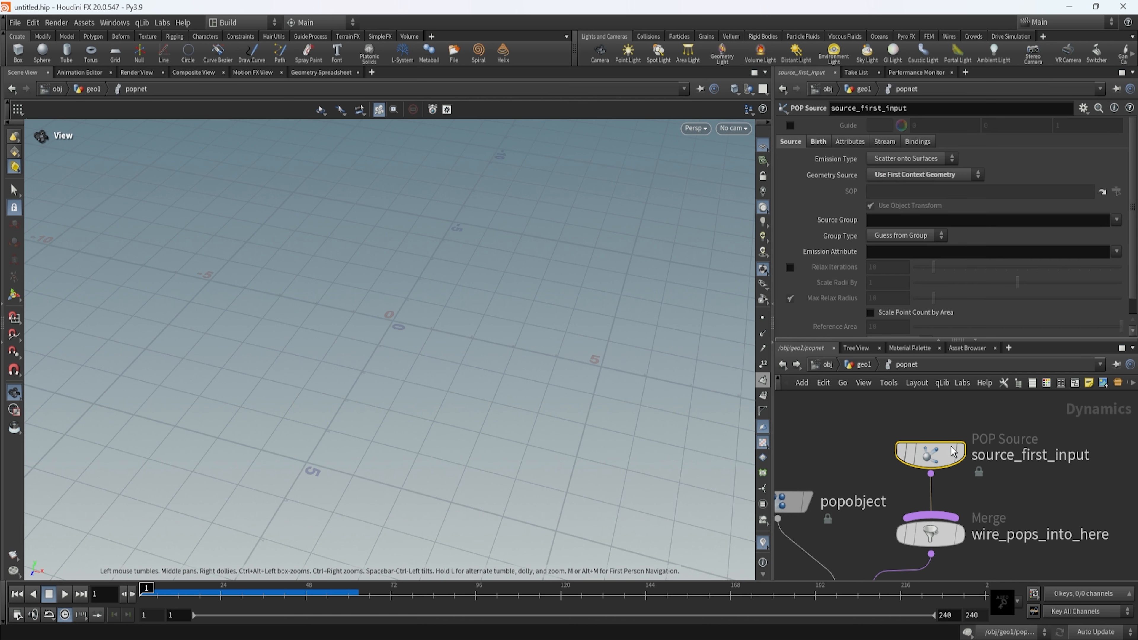
left_click(896, 157)
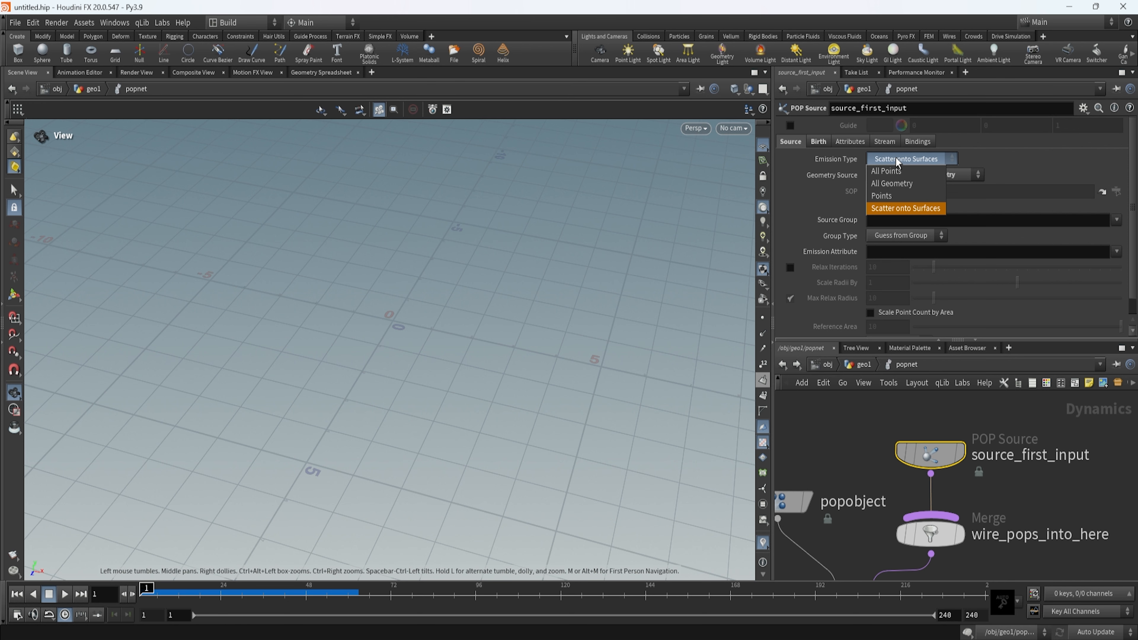
left_click(916, 170)
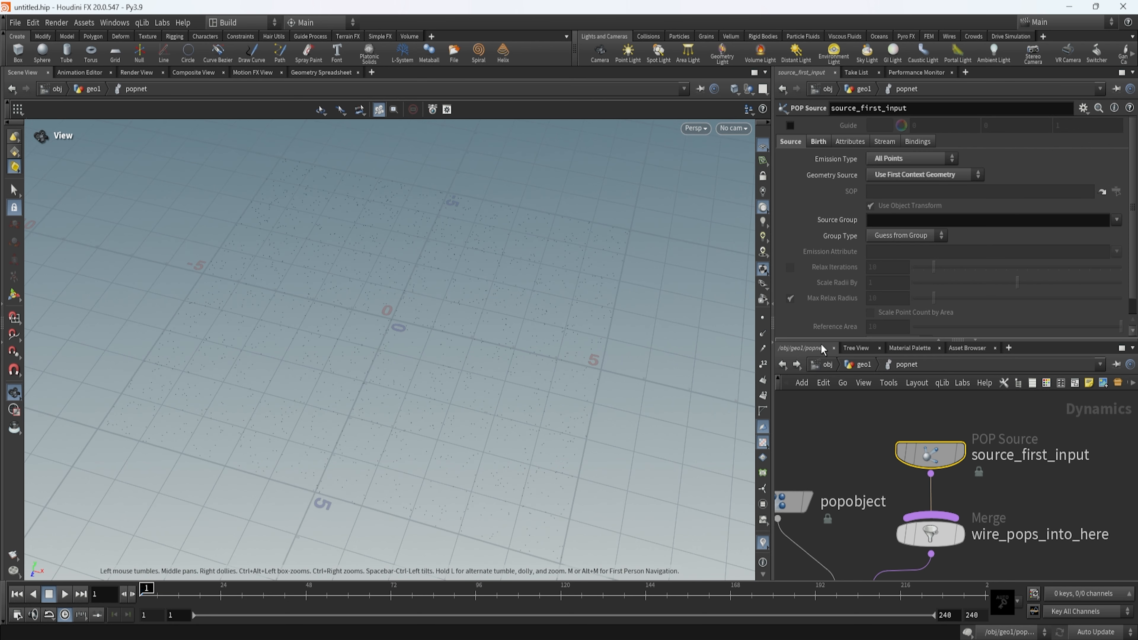
Switch the Emission Type to Scatter onto Surfaces for comparison and return it to All Points.
left_click(910, 157)
left_click(905, 208)
left_click(904, 158)
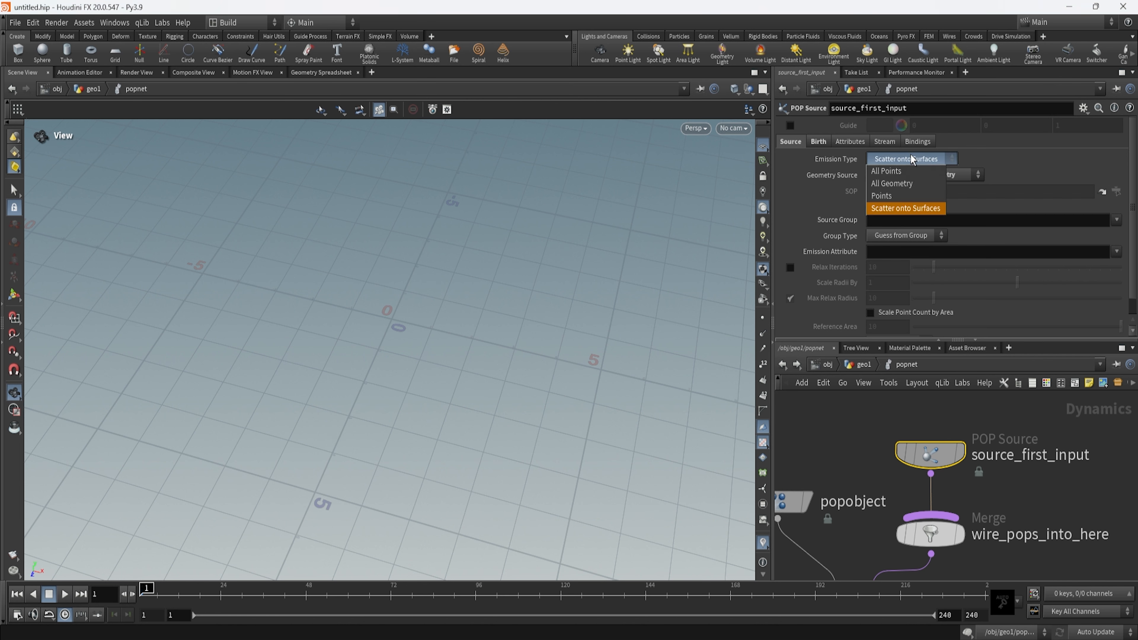
left_click(899, 172)
Play the simulation with All Points emission, stop at frame 37 and view the particles.
left_click(65, 594)
left_click(65, 595)
left_click_drag(409, 434, 411, 448)
left_click(801, 501, "shift")
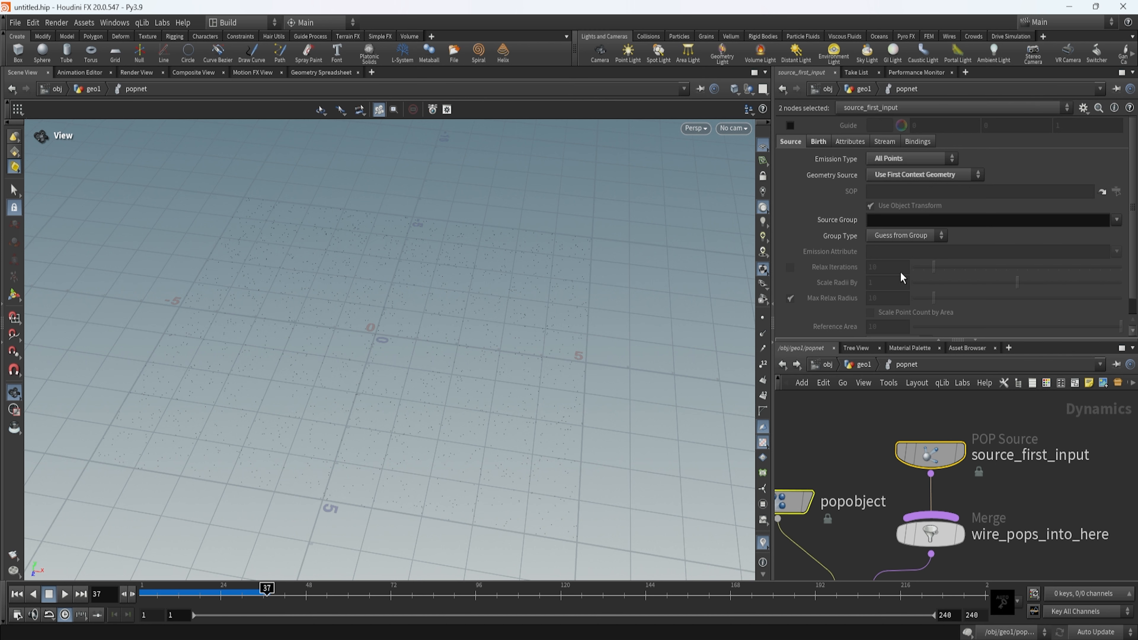
Examine which of source_first_input's Birth settings stay editable with All Points emission.
left_click(819, 142)
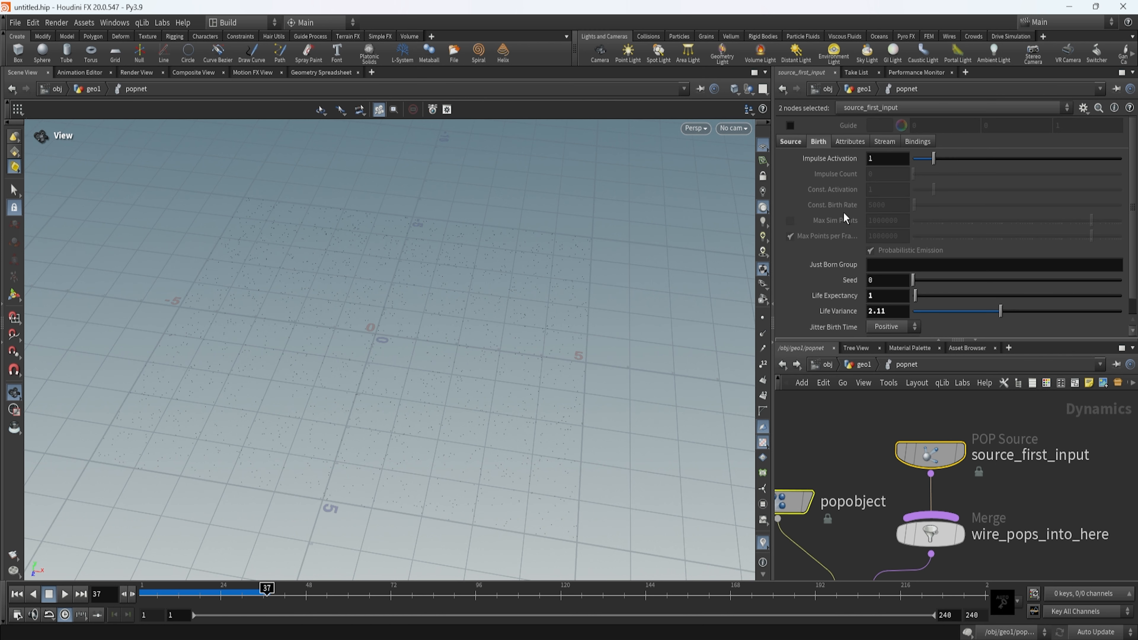
scroll(884, 252, "down", 1)
scroll(837, 244, "up", 1)
Examine scatter1's point settings and its connection to popnet in geo1, and reopen popnet's Birth settings.
left_click(863, 365)
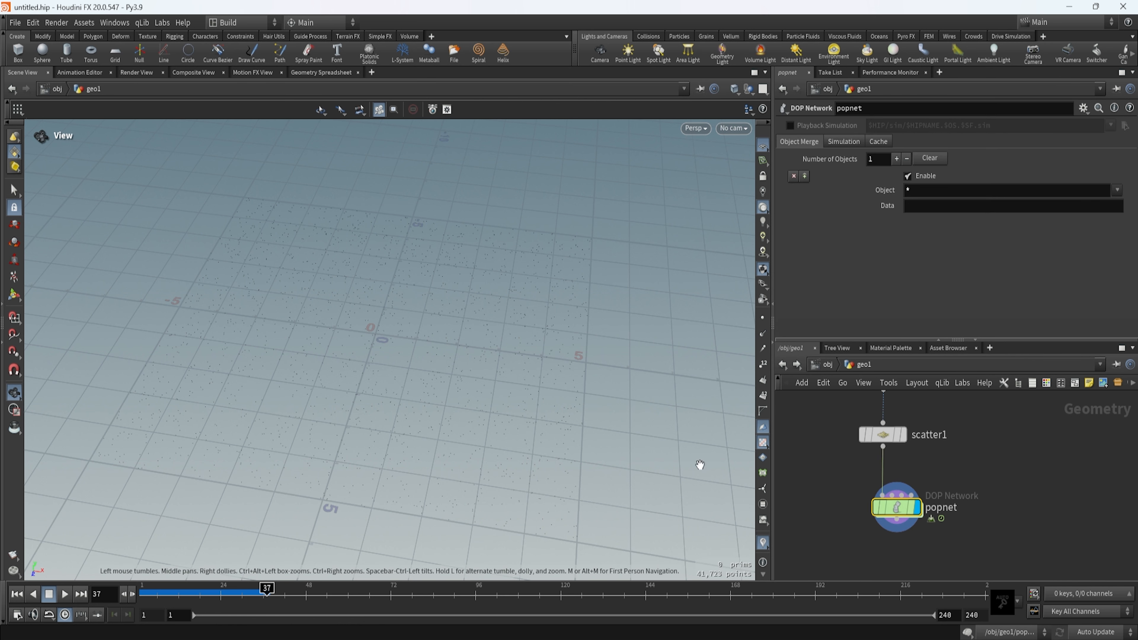
middle_click_drag(960, 472, 960, 523)
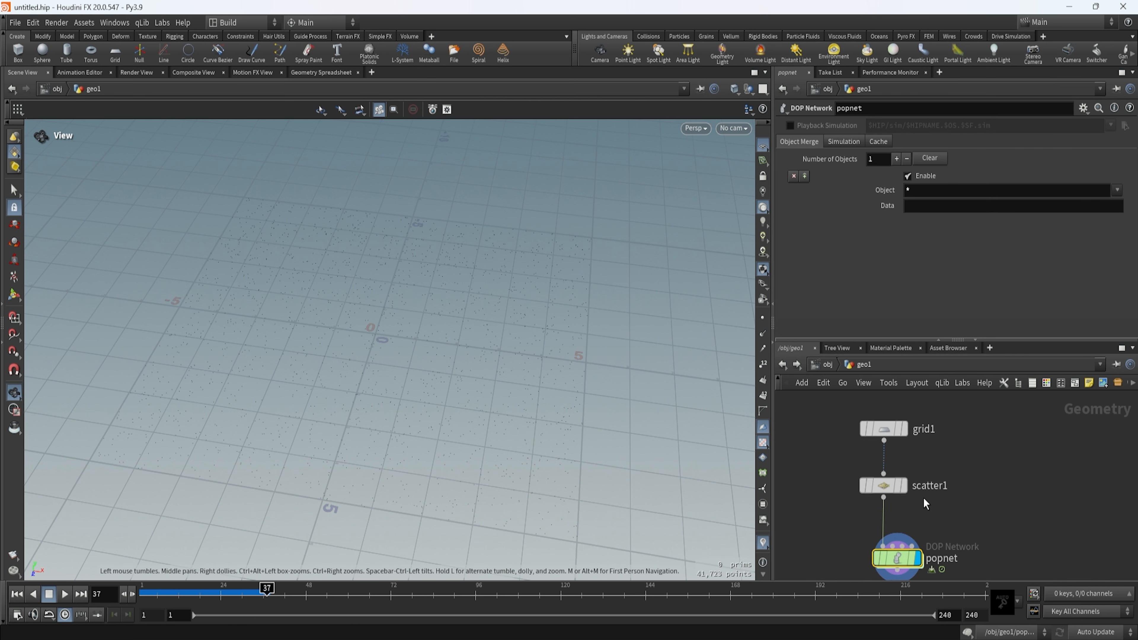
left_click(883, 485)
scroll(849, 517, "up", 3)
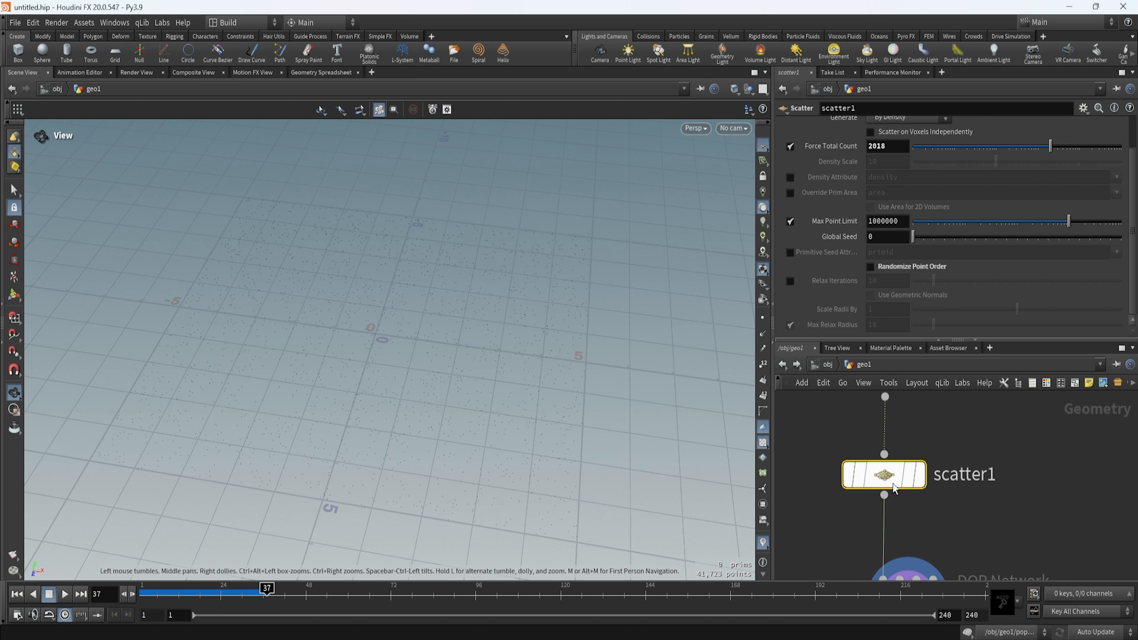
left_click_drag(1023, 430, 759, 516)
middle_click_drag(1002, 538, 1007, 445)
left_click_drag(1009, 467, 819, 578)
double_click(909, 485)
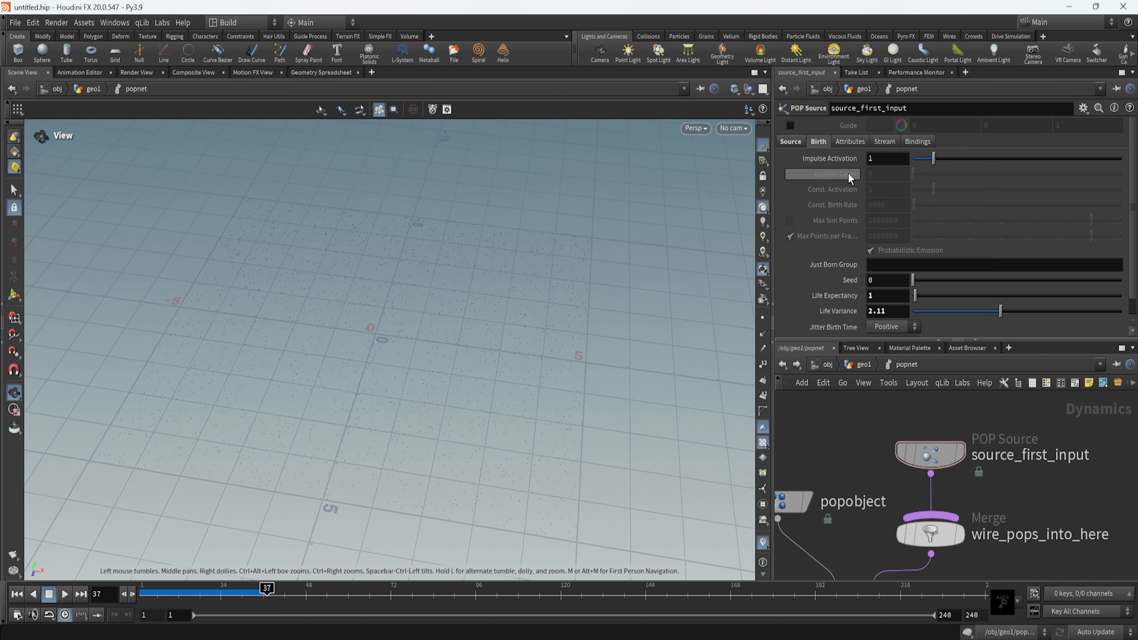
Move source_first_input farther above wire_pops_into_here to make room between the two nodes.
scroll(953, 483, "down", 3)
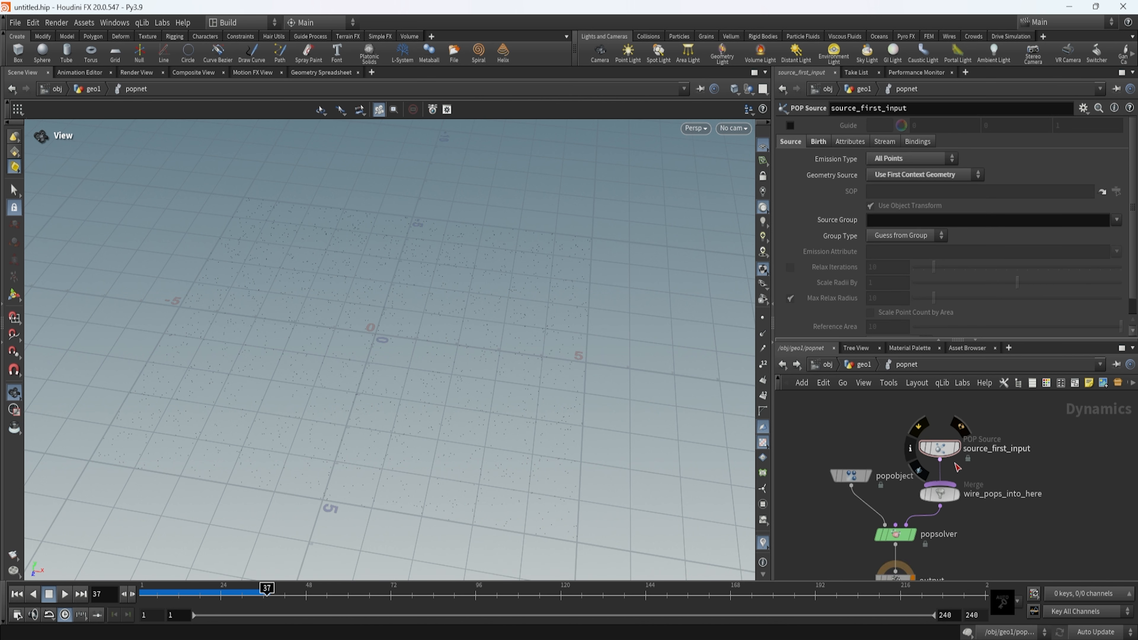
left_click(941, 487)
scroll(953, 483, "up", 5)
left_click_drag(905, 541, 918, 442)
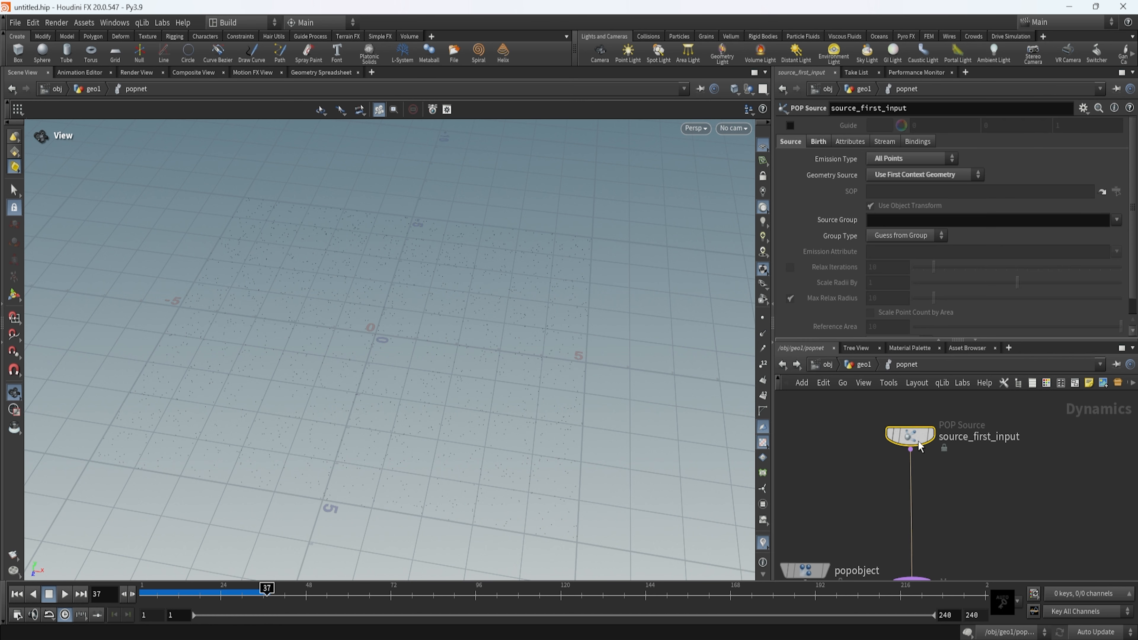
middle_click_drag(916, 442, 925, 403)
scroll(438, 487, "down", 2)
Return the simulation to frame 1 and view the particles at the start of playback.
mouse_move(437, 486)
left_mouse_down()
mouse_move(457, 407)
mouse_move(440, 435)
mouse_move(474, 455)
mouse_move(450, 472)
left_mouse_up()
left_click_drag(258, 586, 129, 598)
left_click(65, 594)
left_click(65, 593)
left_click_drag(354, 441, 361, 495)
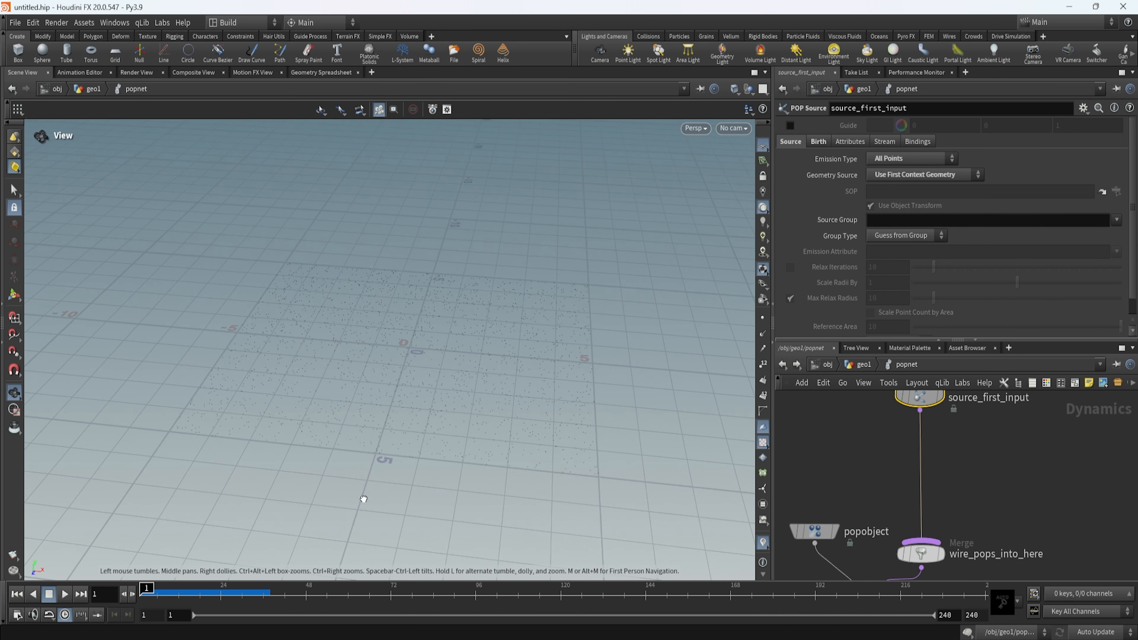
scroll(900, 462, "down", 2)
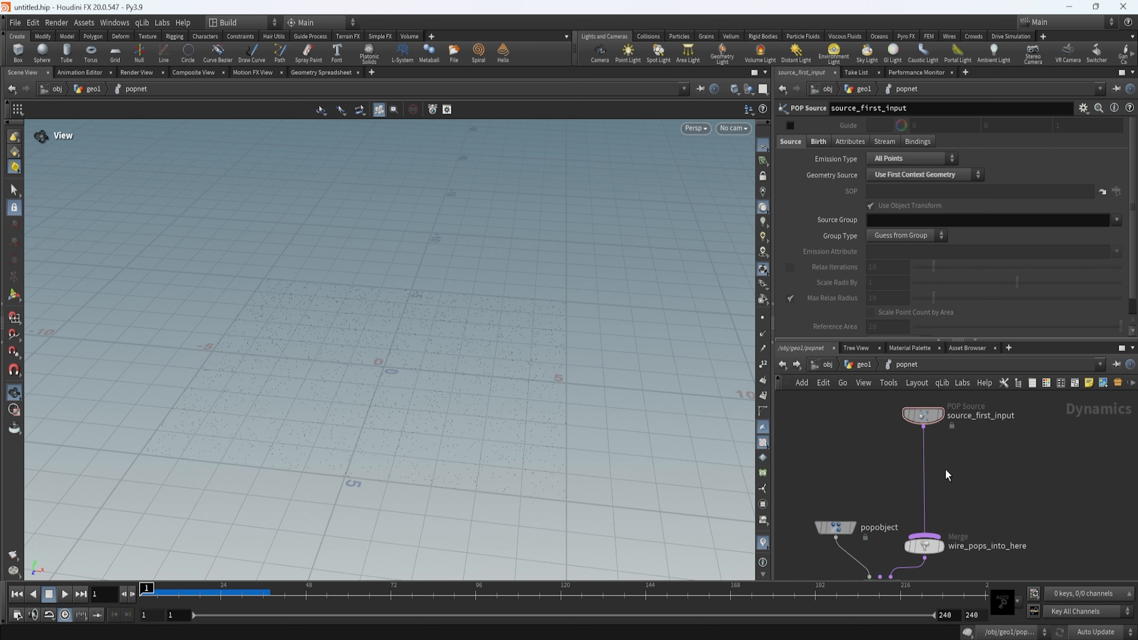
Add a POP Force node and insert it into the connection between source_first_input and wire_pops_into_here.
key("Tab")
type("pop")
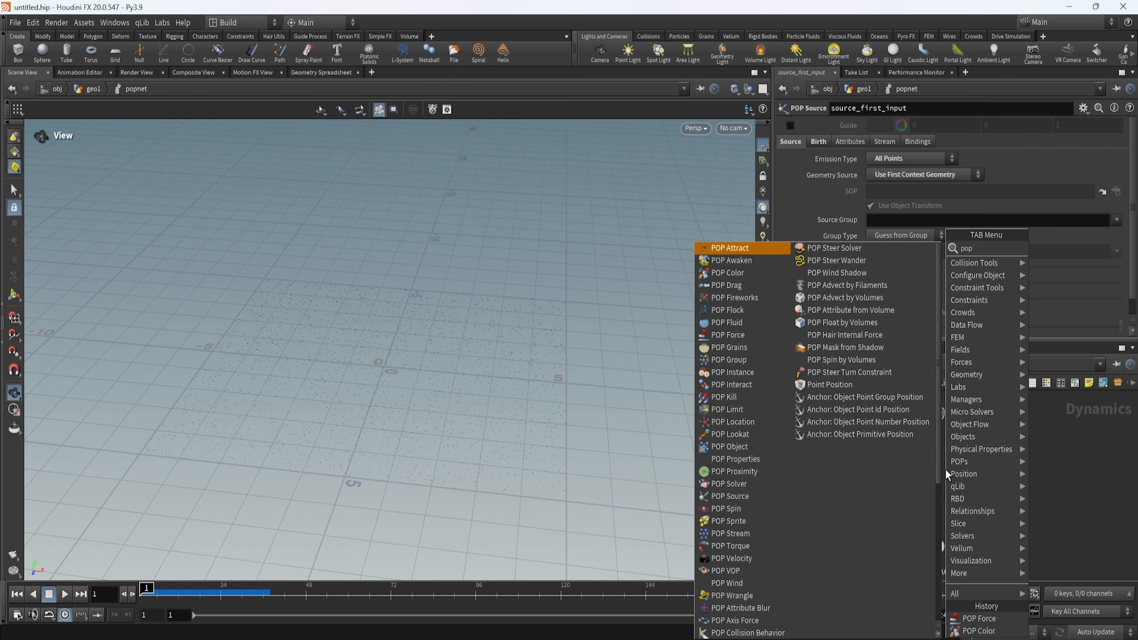
type("forc")
key("Return")
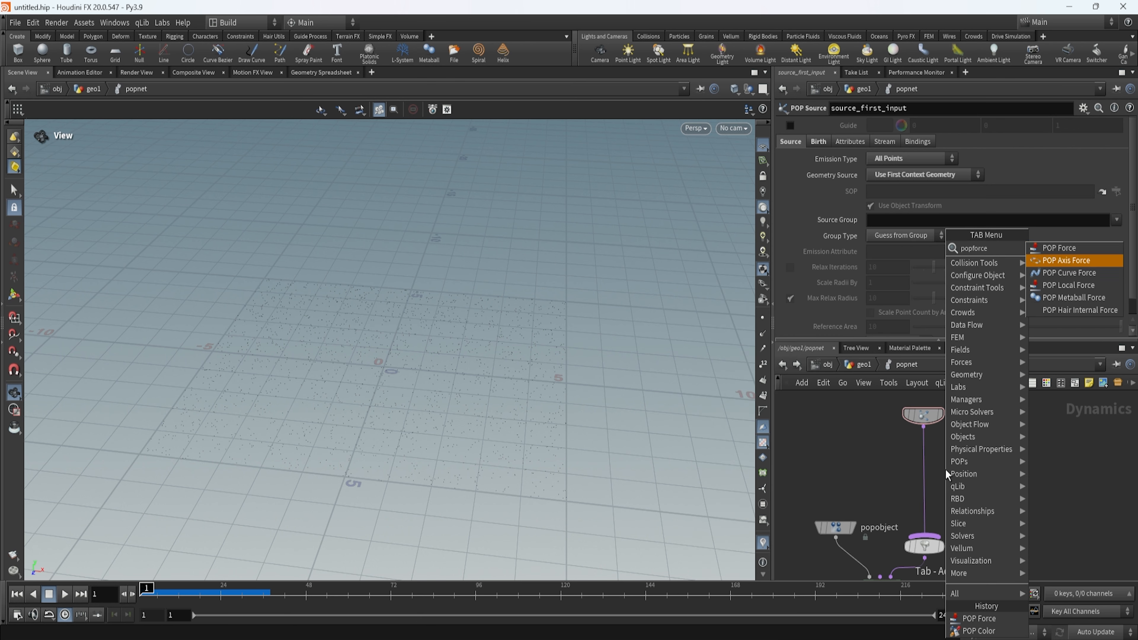
left_click(955, 471)
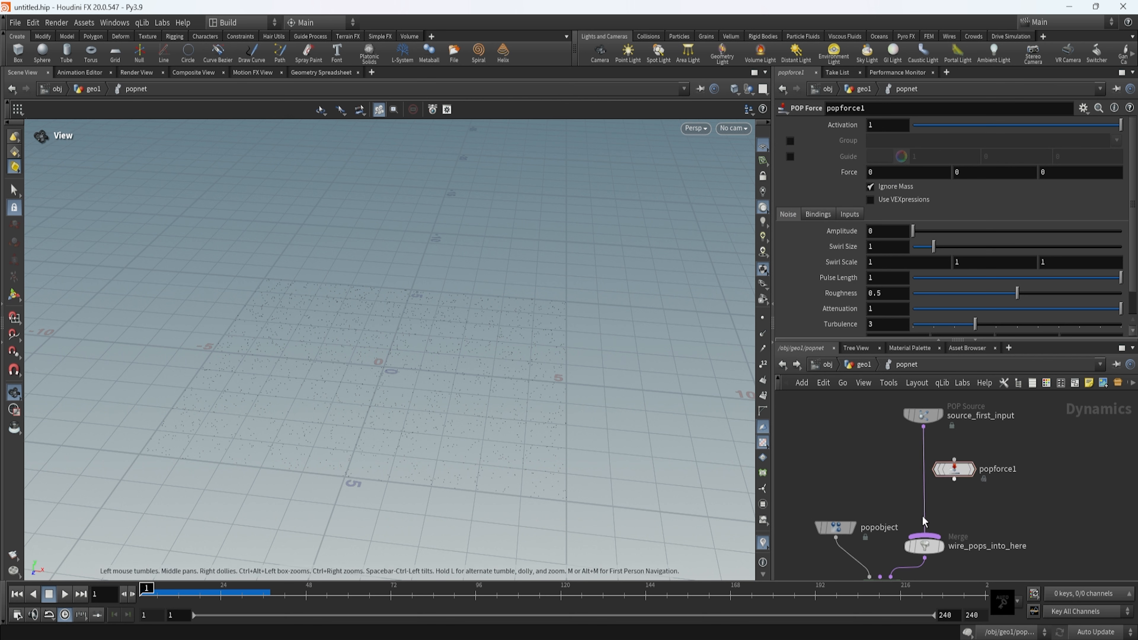
scroll(980, 476, "up", 4)
middle_click_drag(981, 476, 1070, 488)
scroll(1069, 488, "down", 4)
left_click_drag(1045, 481, 1016, 488)
Examine the POP Force's Noise, Bindings and Inputs settings, ending on the Noise settings.
scroll(1053, 493, "up", 3)
left_click_drag(651, 447, 537, 454)
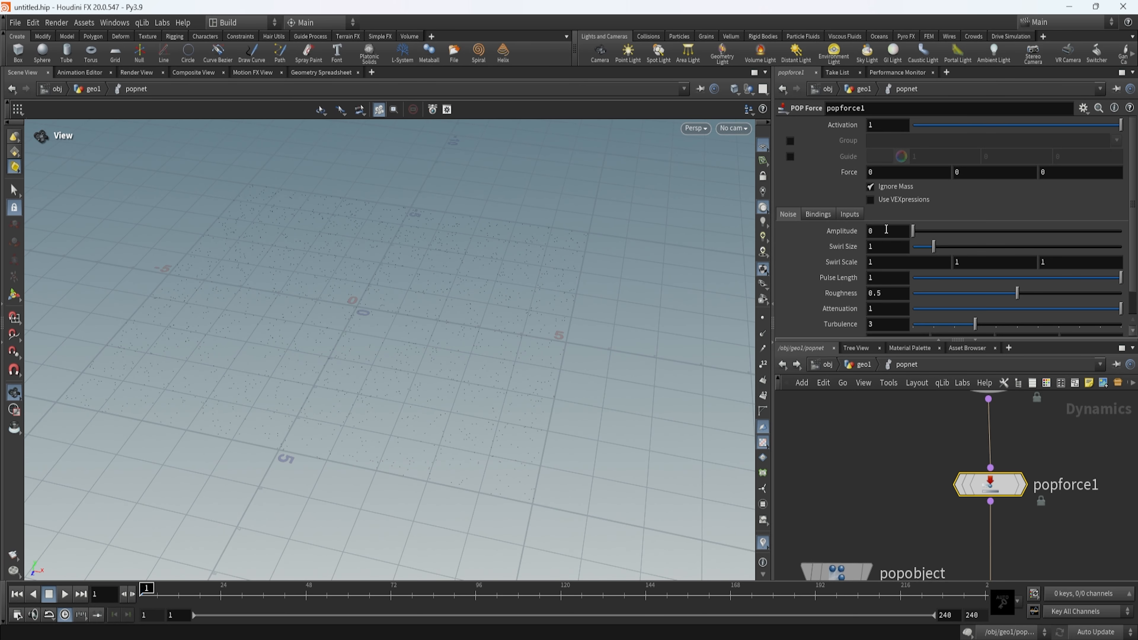
left_click(812, 215)
left_click(789, 214)
left_click(846, 214)
left_click(788, 213)
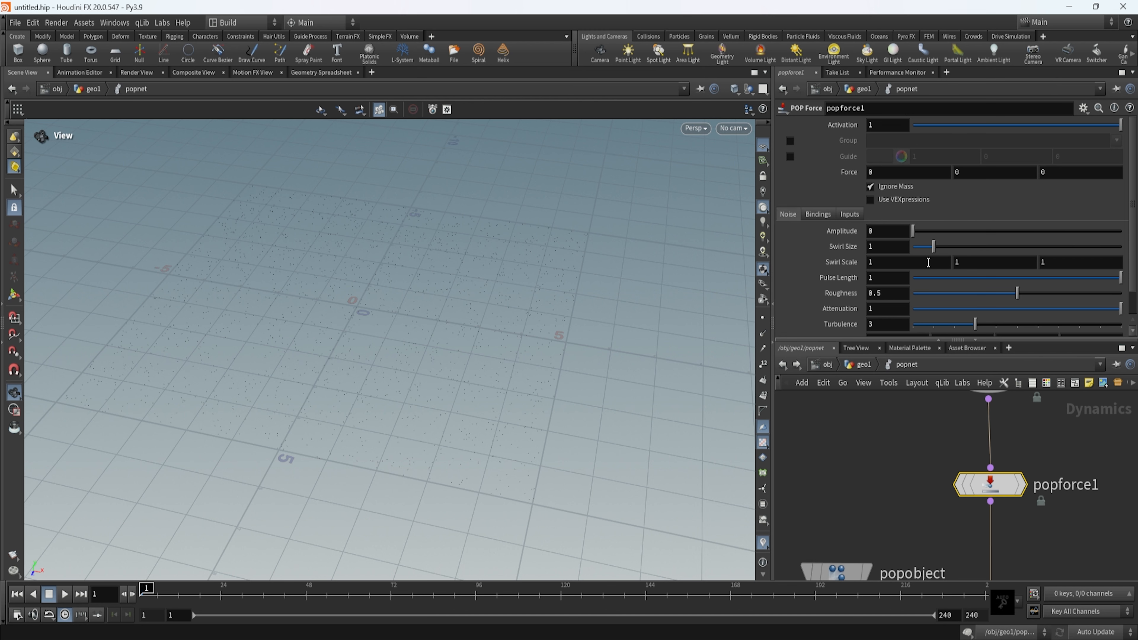
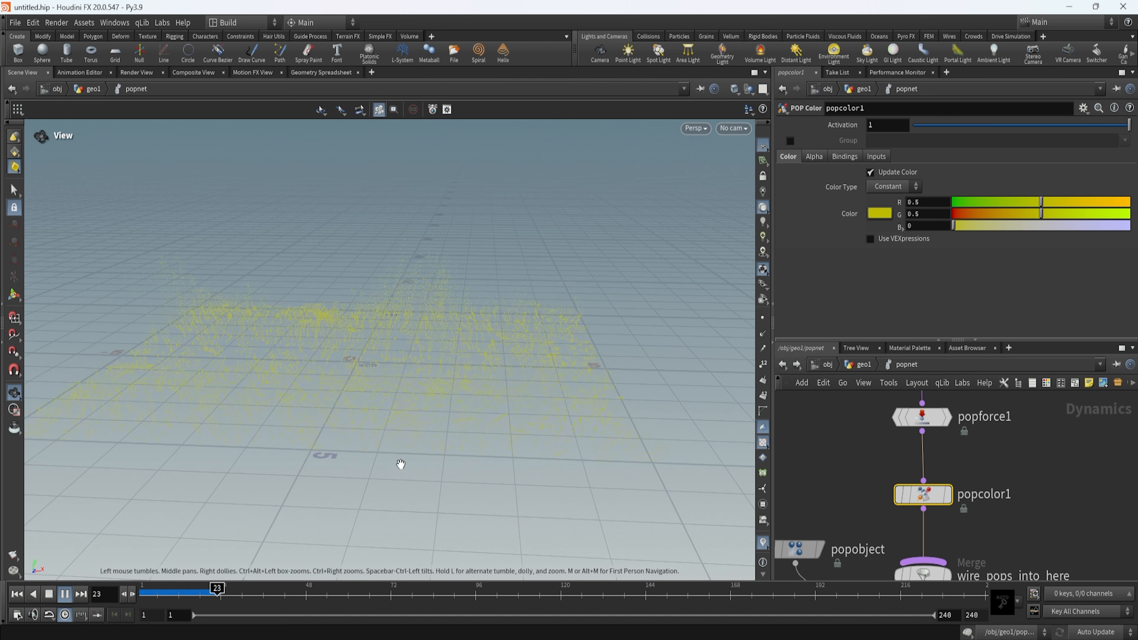
Stop playback, set the POP Color's red value to 0 and switch its color type to Ramp.
left_click(48, 594)
left_click_drag(1003, 205, 464, 316)
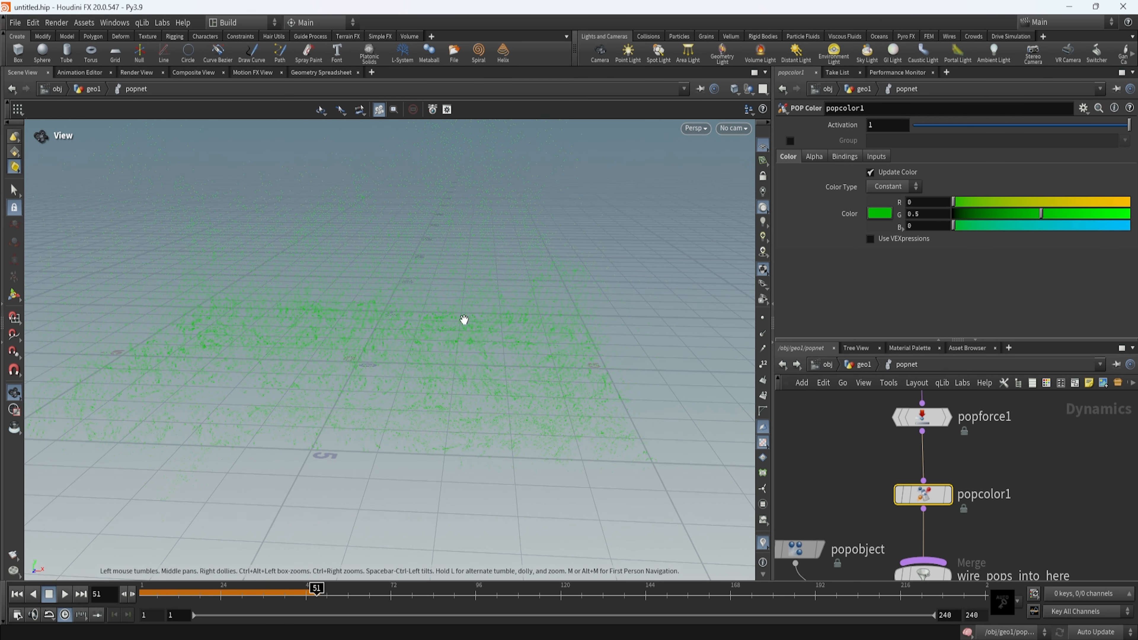
left_click(901, 186)
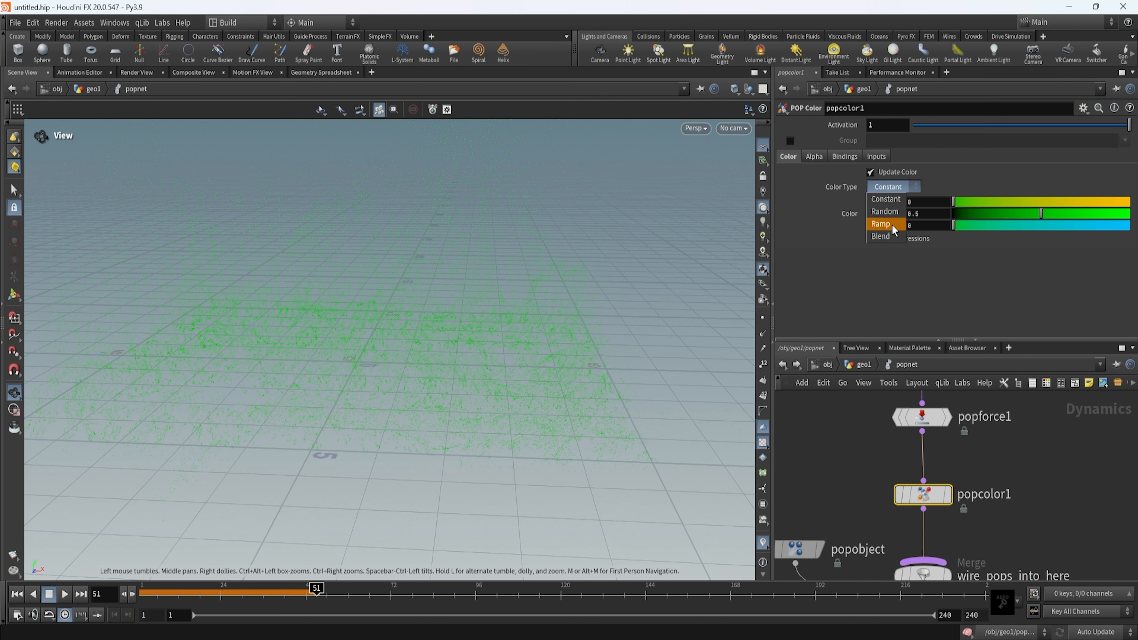
left_click(890, 223)
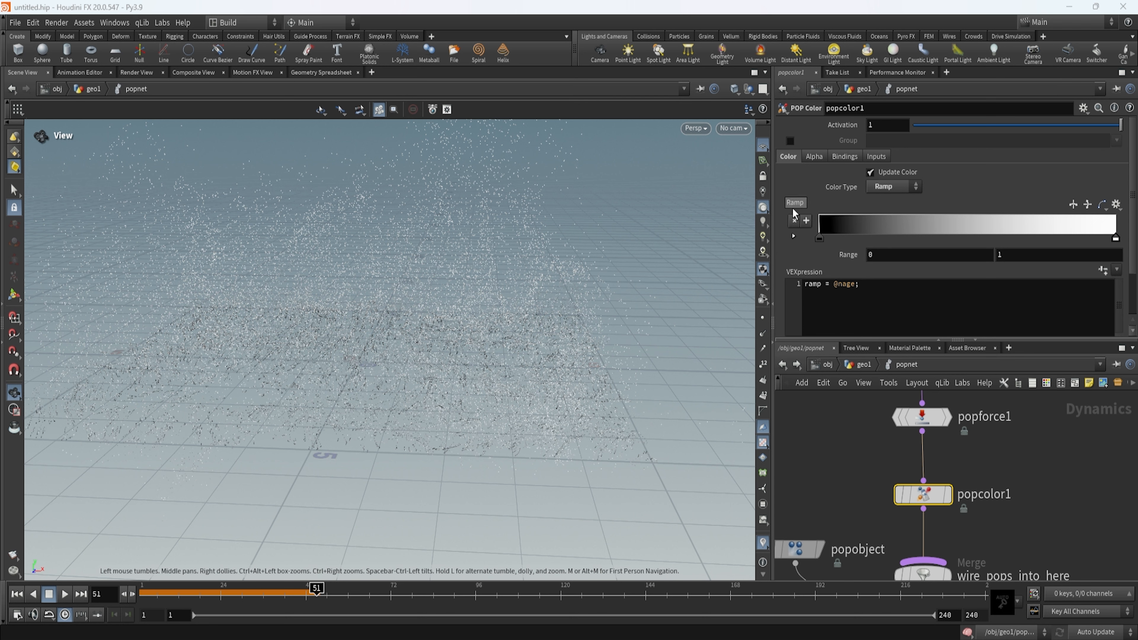
scroll(925, 281, "down", 1)
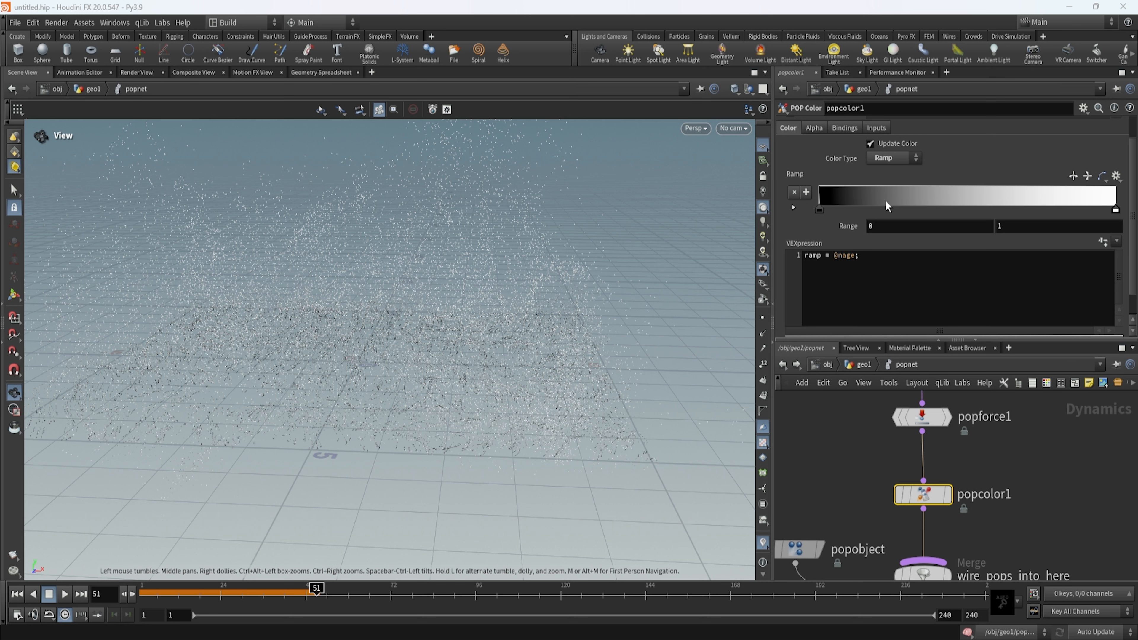
Look over the ramp's VEXpression presets and replay the simulation from frame 1 with the black-to-white ramp.
left_click(1117, 241)
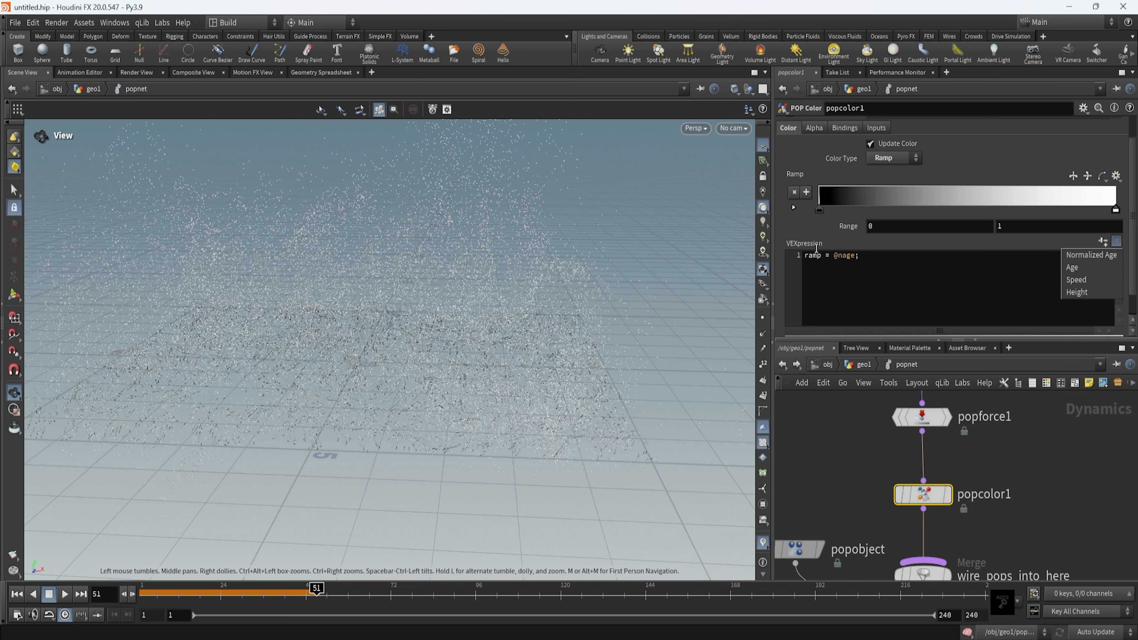
left_click(845, 254)
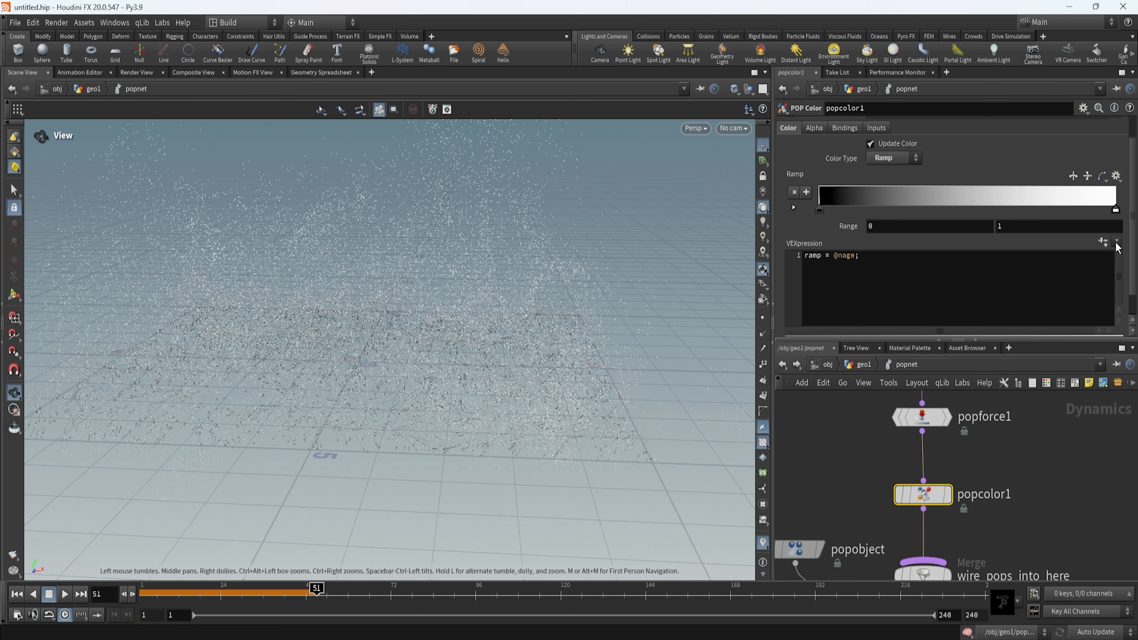
left_click(909, 281)
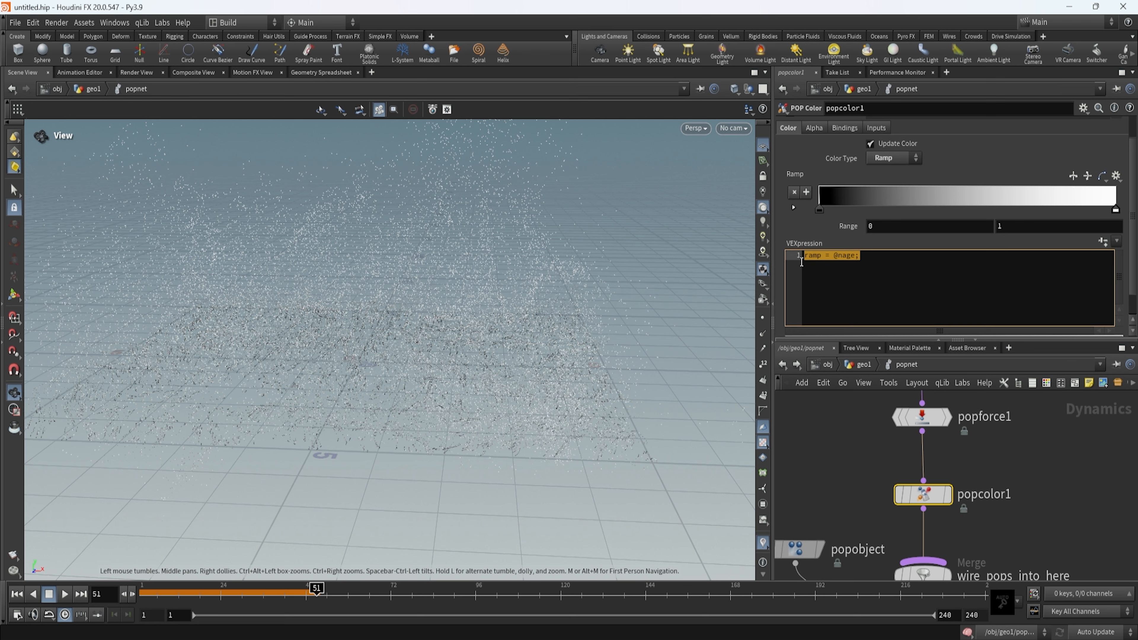
left_click_drag(317, 589, 143, 588)
left_click(68, 596)
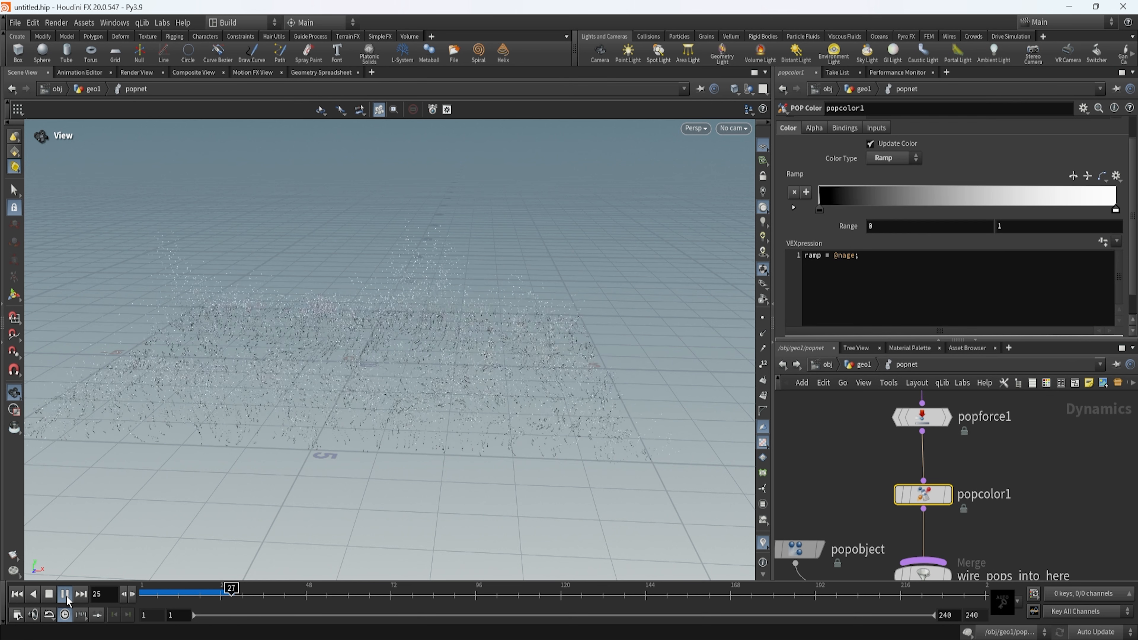
left_click(69, 597)
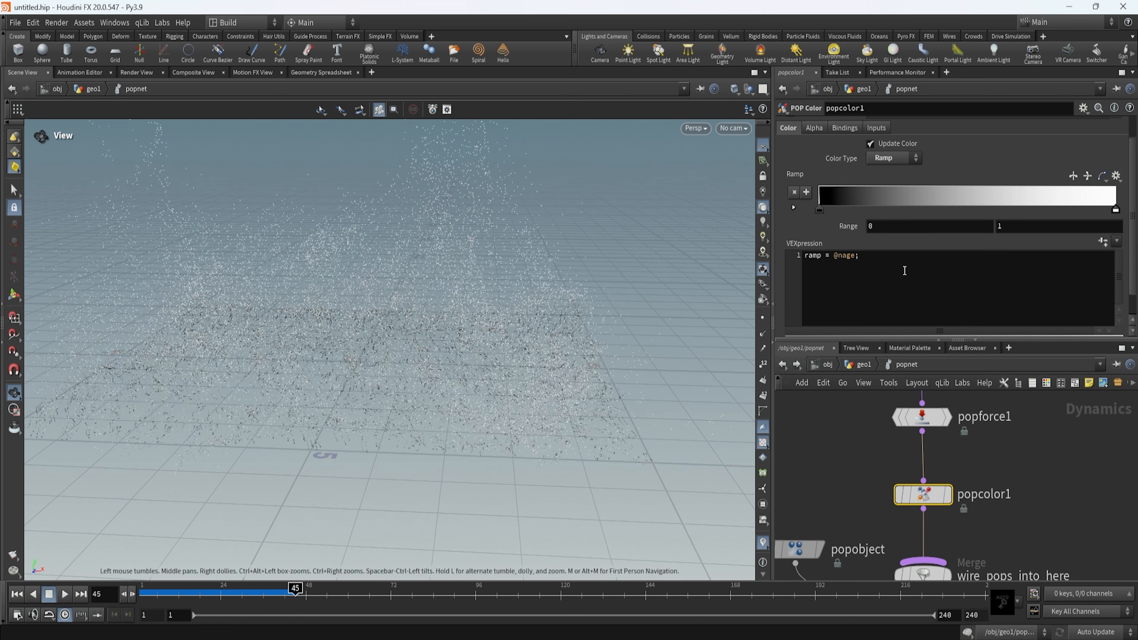
Replace the ramp's VEXpression with the Speed preset so velocity drives the particle color.
left_click_drag(886, 262, 786, 265)
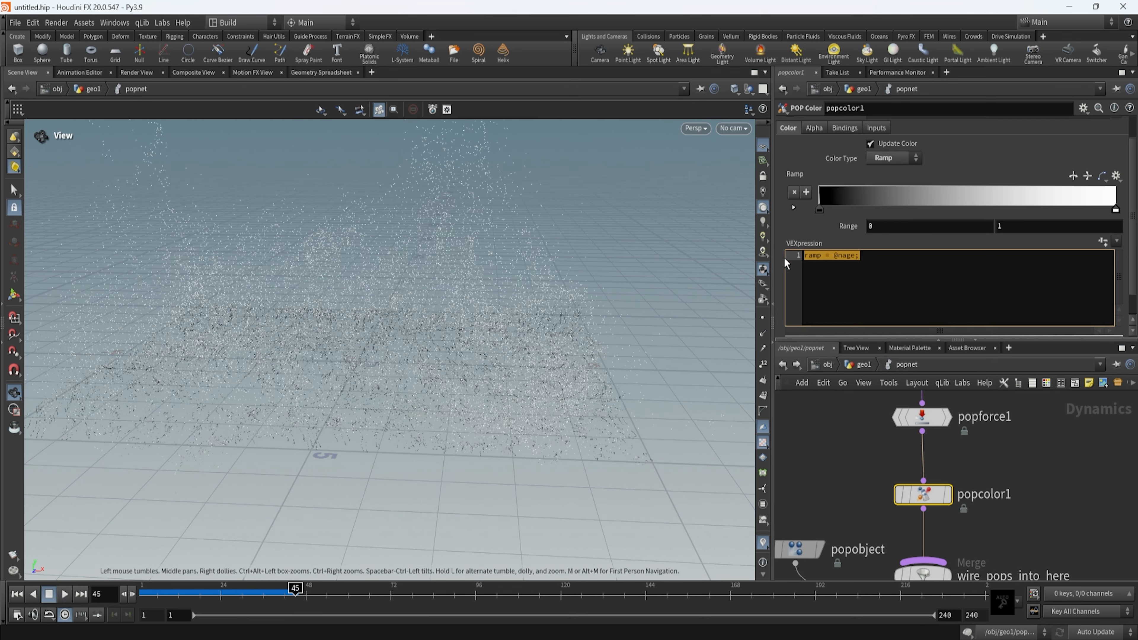
left_click(914, 288)
left_click(1115, 245)
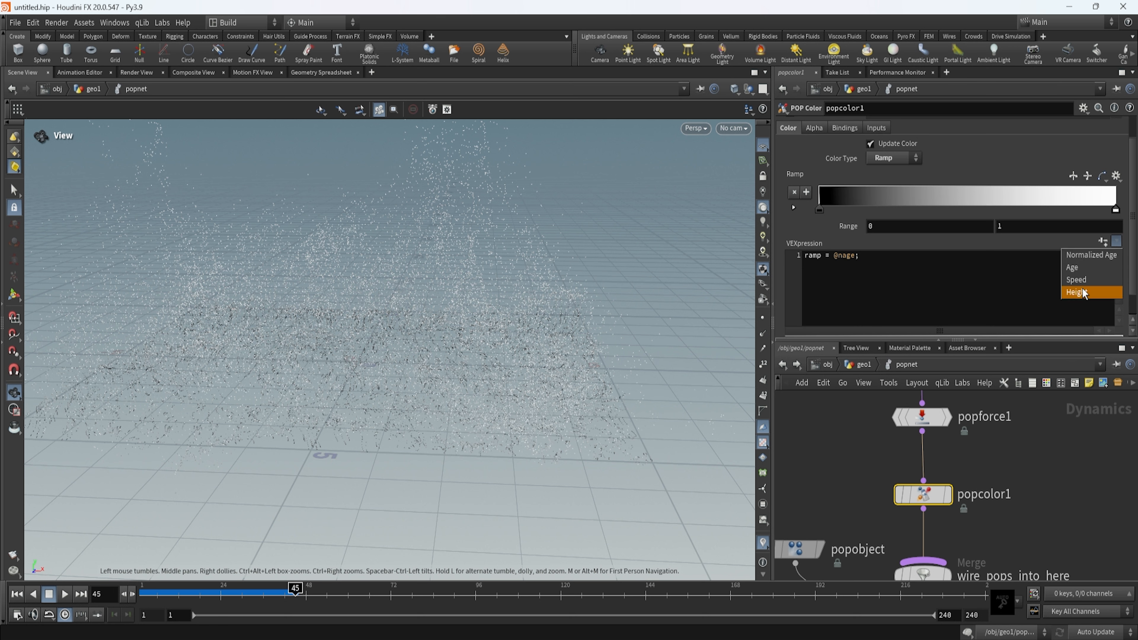
left_click(1091, 280)
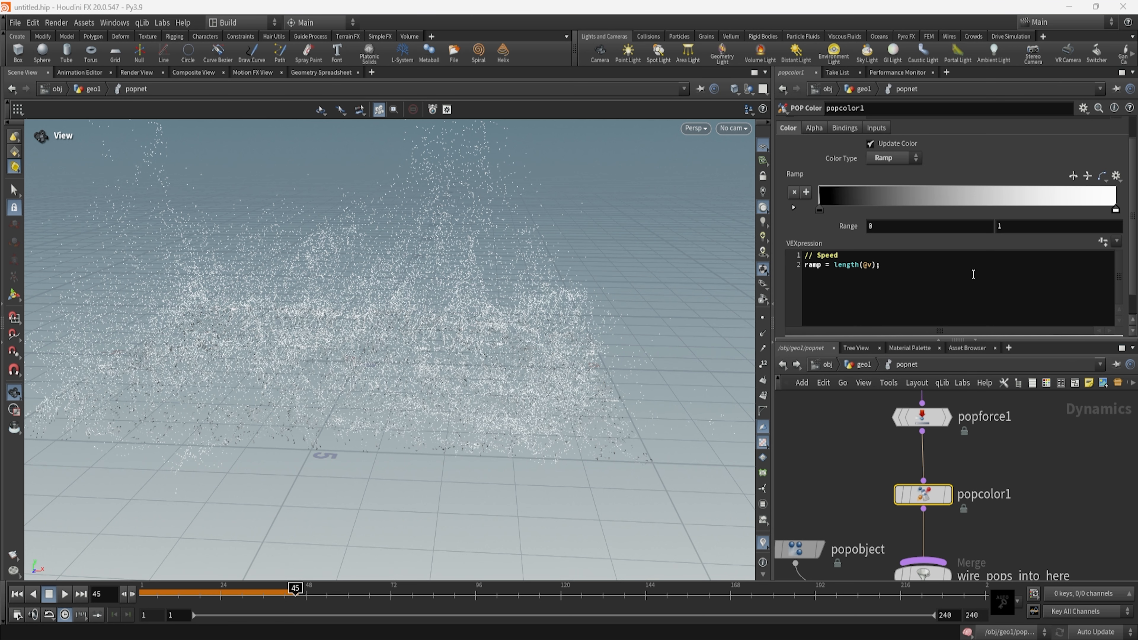
Apply the Infra-Red color preset to the POP Color ramp.
left_click(1118, 180)
left_click(999, 281)
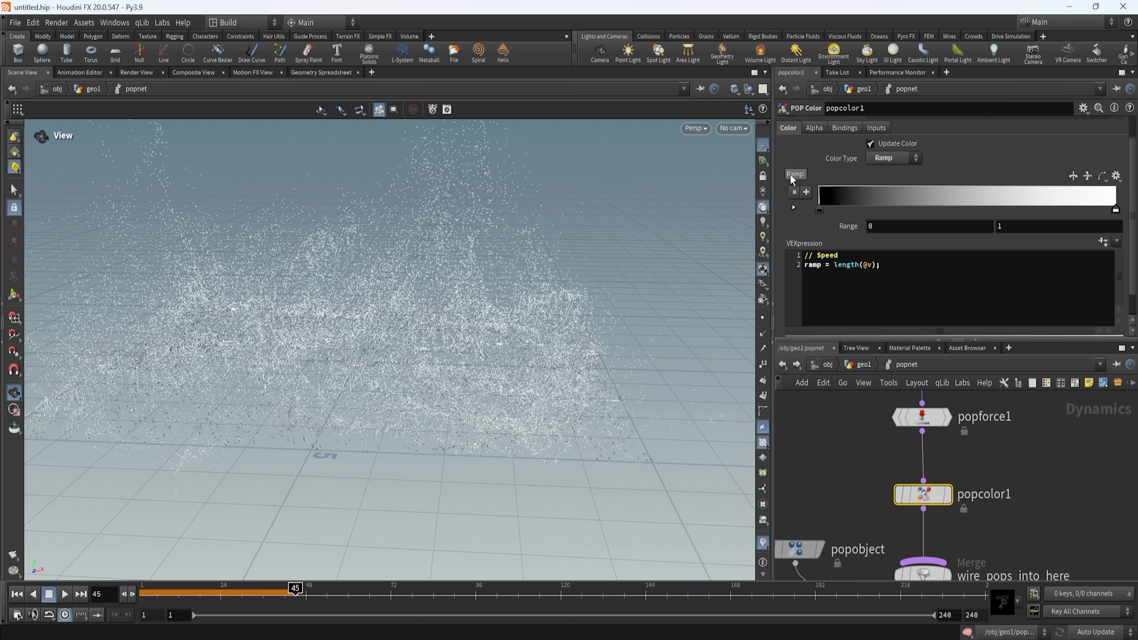
left_click(1116, 176)
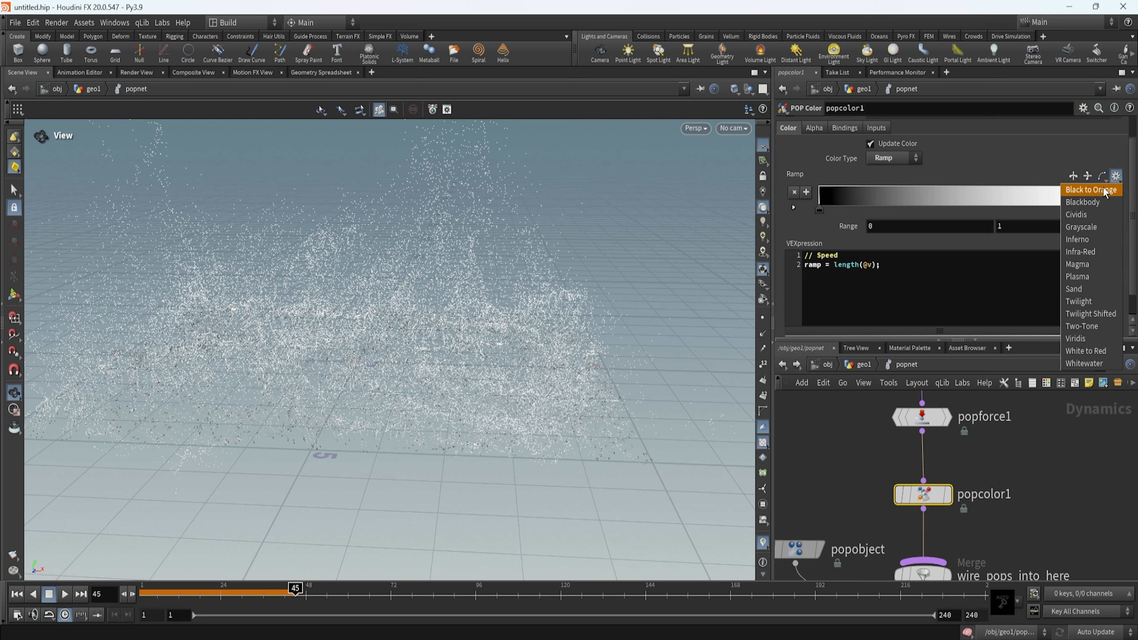
left_click(1098, 252)
Set the upper limit of the ramp's range to 4.
mouse_move(585, 394)
left_mouse_down()
mouse_move(490, 399)
mouse_move(597, 379)
left_mouse_up()
left_click(1048, 226)
type("4")
key("Return")
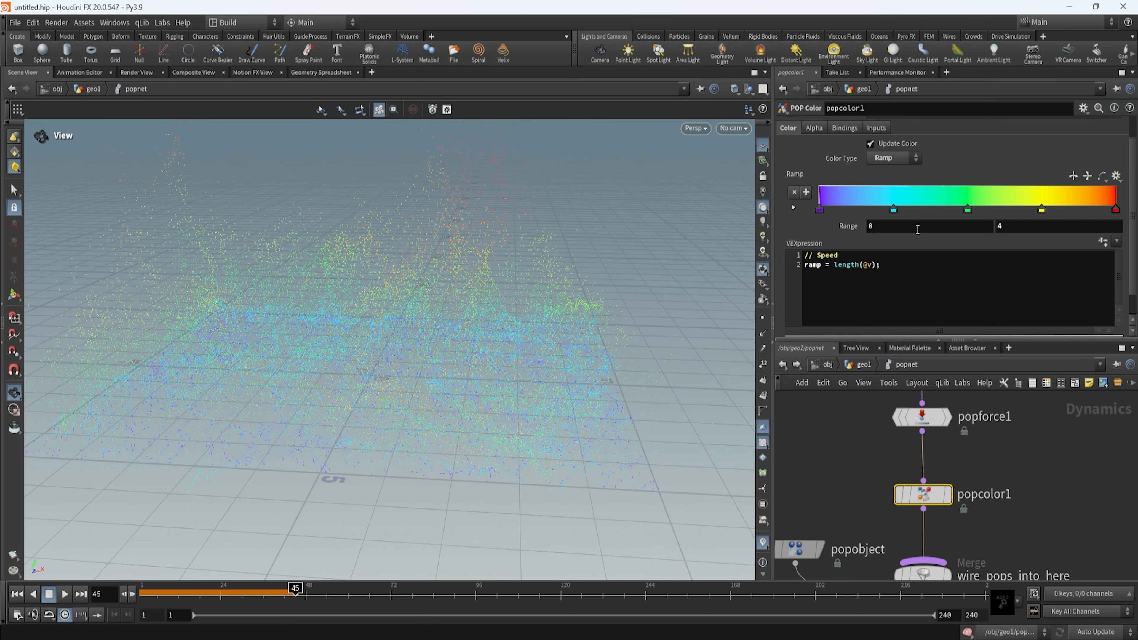
Set the upper limit of the ramp's range to 5.
left_click(1019, 228)
type("5")
key("Return")
Play the simulation from frame 1 to check the speed-based particle colors, and stop it.
left_click_drag(604, 341, 494, 397)
left_click_drag(538, 468, 534, 439)
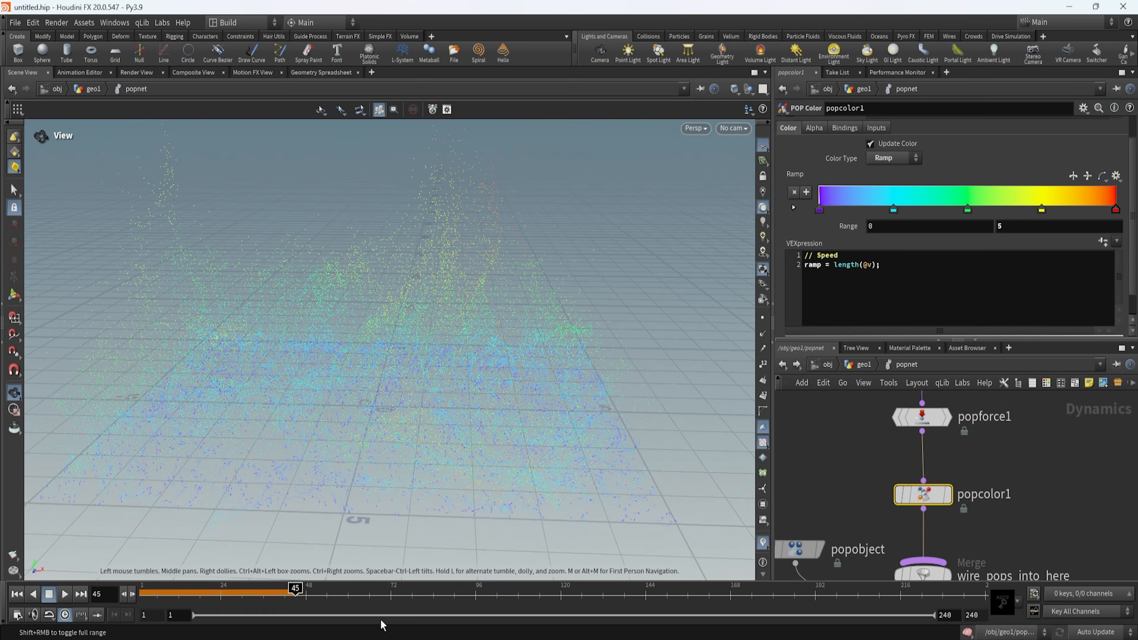
left_click_drag(292, 597, 128, 609)
left_click(65, 593)
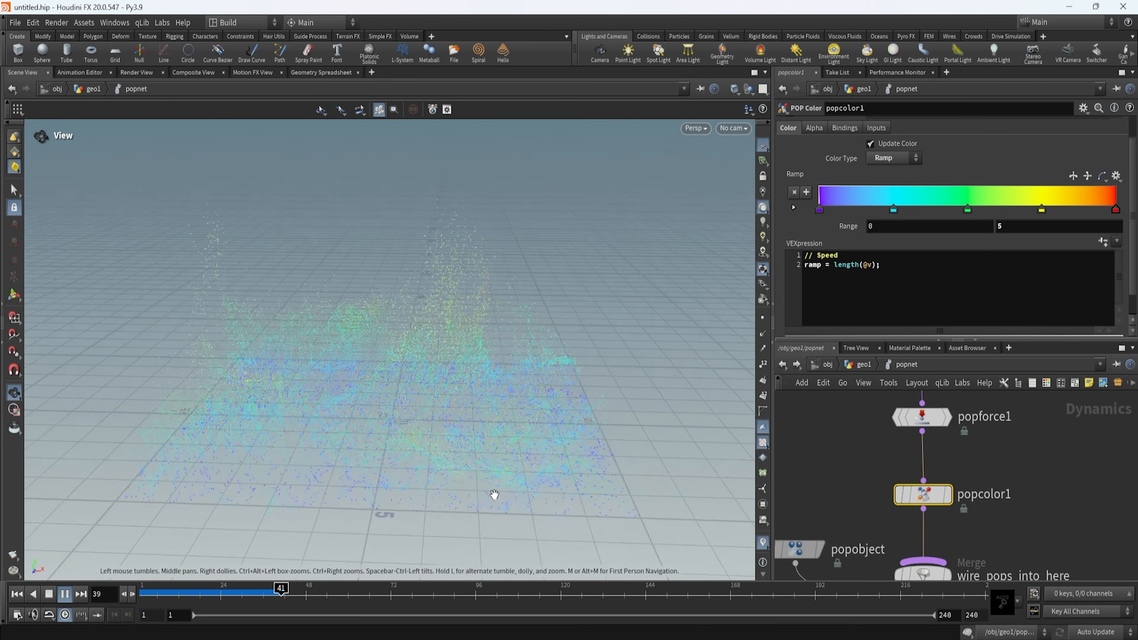
left_click_drag(501, 490, 533, 554)
left_click(64, 594)
Rewind and replay the simulation, viewing the continuously emitted particles from several angles.
left_click_drag(376, 591, 216, 588)
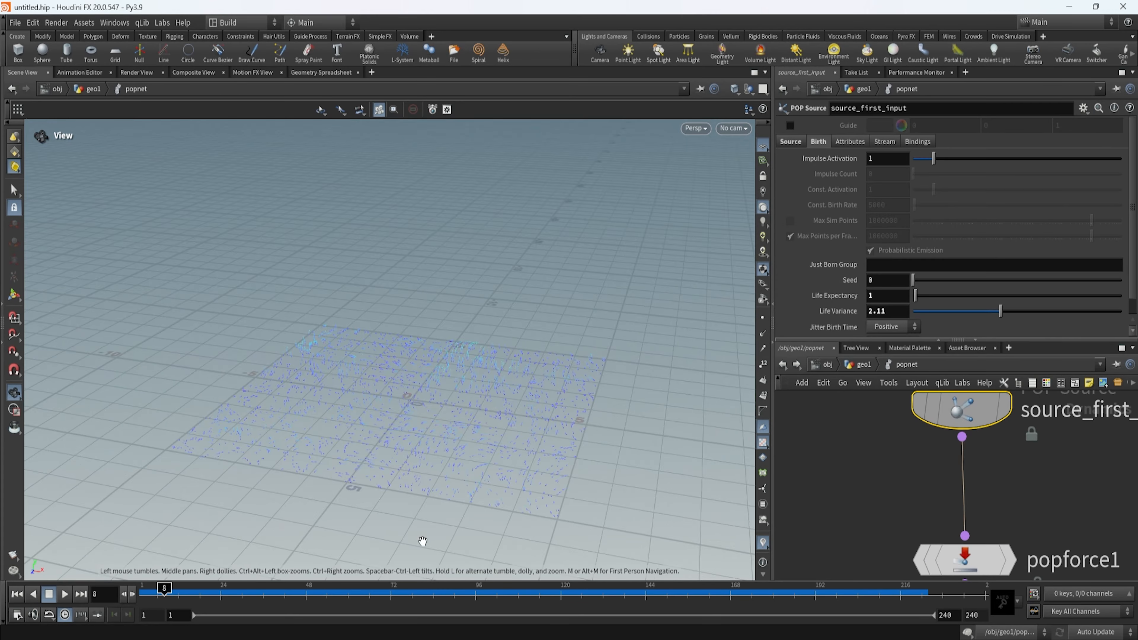
left_click_drag(419, 539, 412, 369)
left_click_drag(176, 597, 137, 617)
mouse_move(397, 455)
left_mouse_down()
mouse_move(409, 376)
mouse_move(395, 433)
left_mouse_up()
left_click(64, 594)
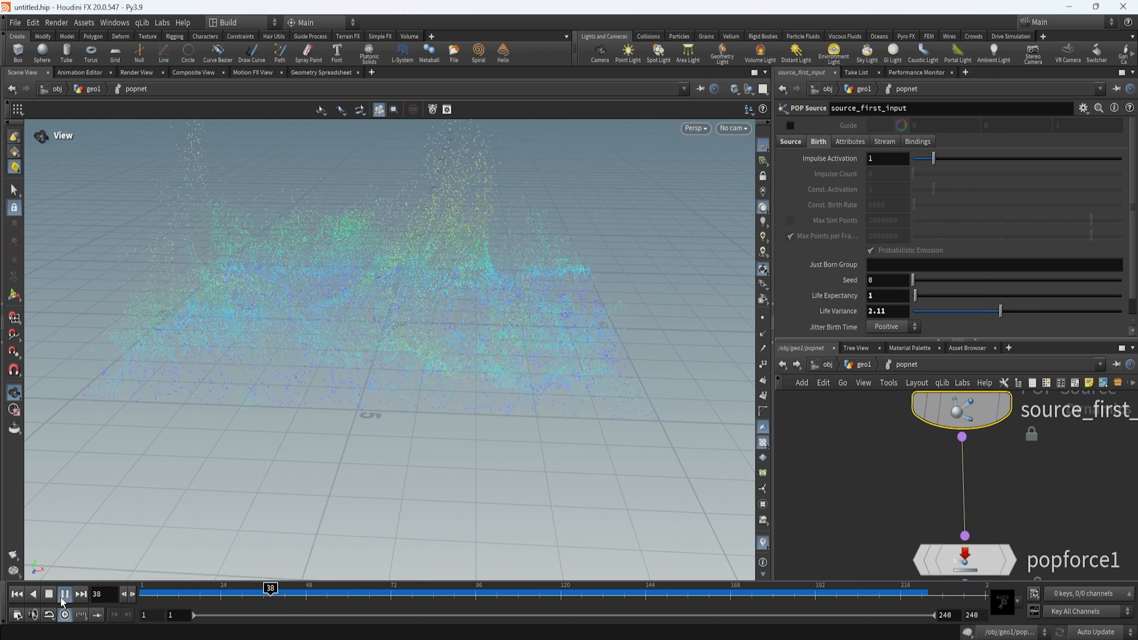
left_click_drag(308, 425, 388, 409)
left_click_drag(482, 470, 551, 290)
left_click_drag(555, 353, 498, 404)
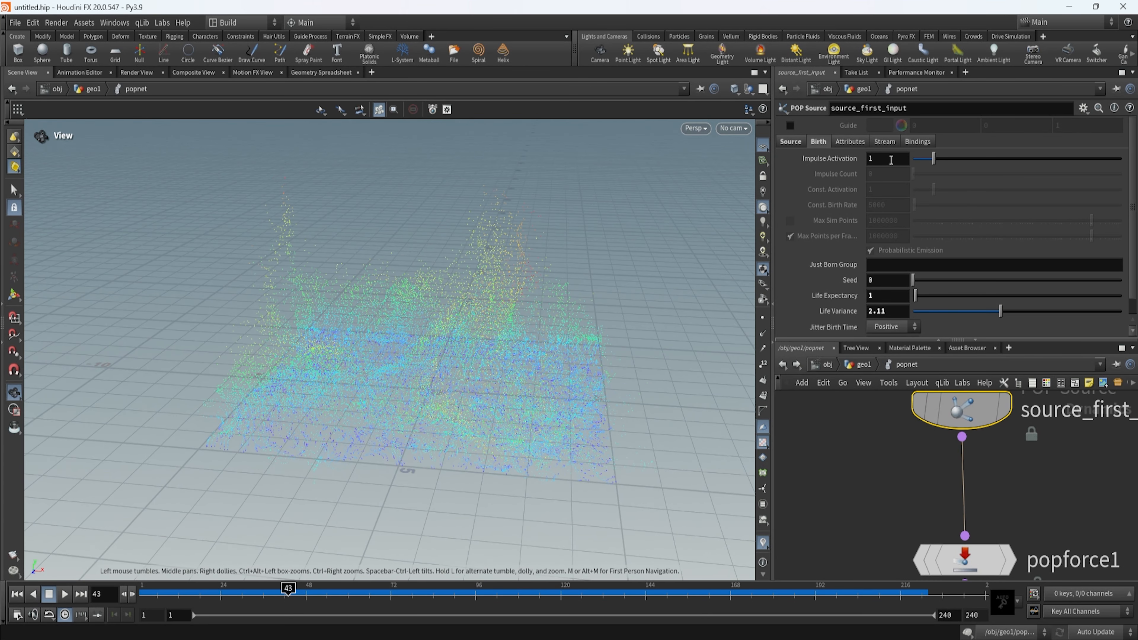
Set the Impulse Activation of source_first_input to the expression $FF==1 so particles are emitted only on the first frame.
left_click(891, 160)
key("BackSpace")
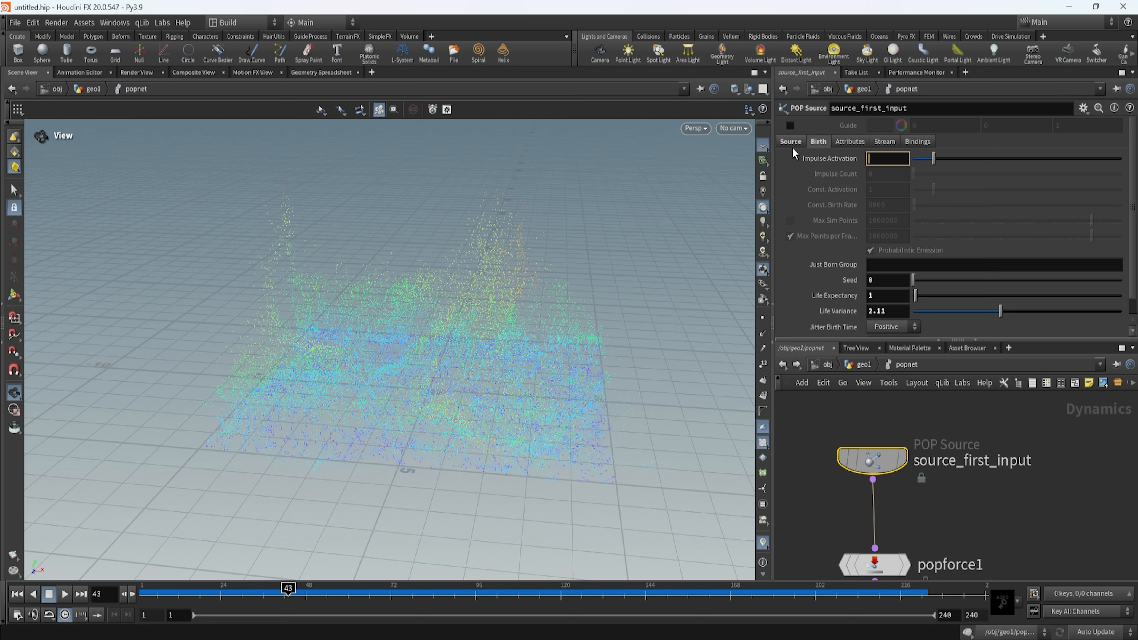
type("$")
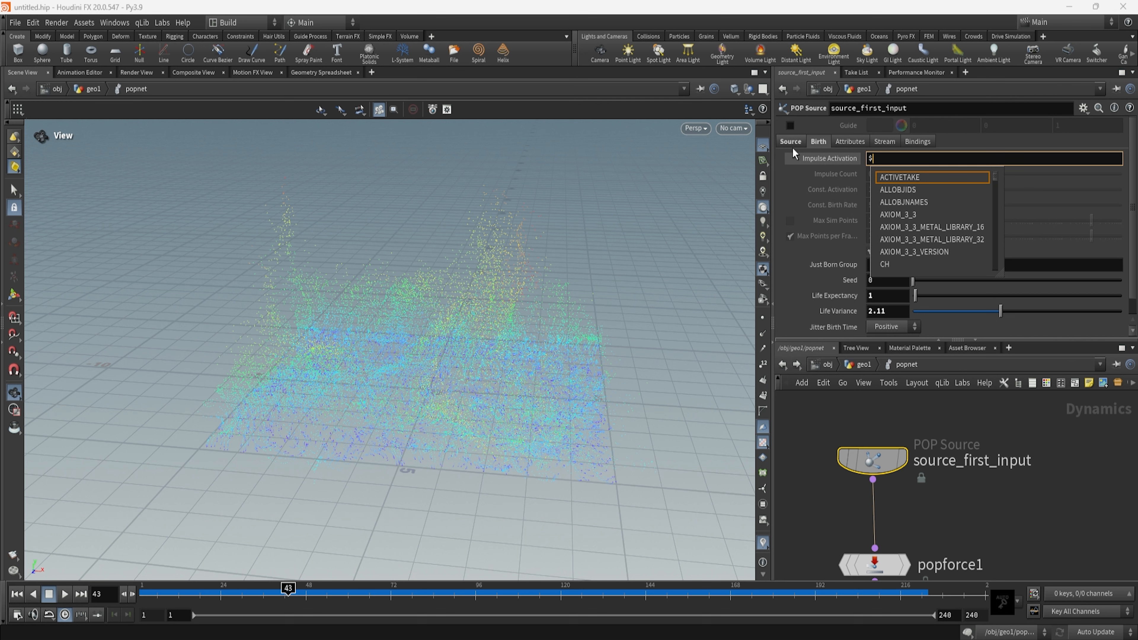
type("FF")
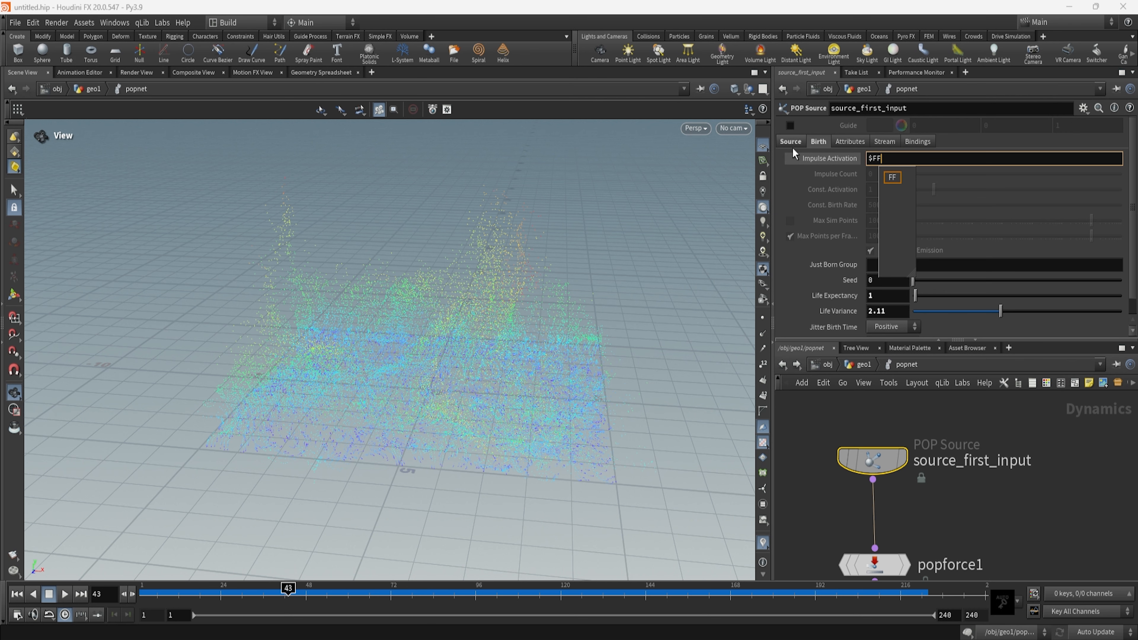
type("==1")
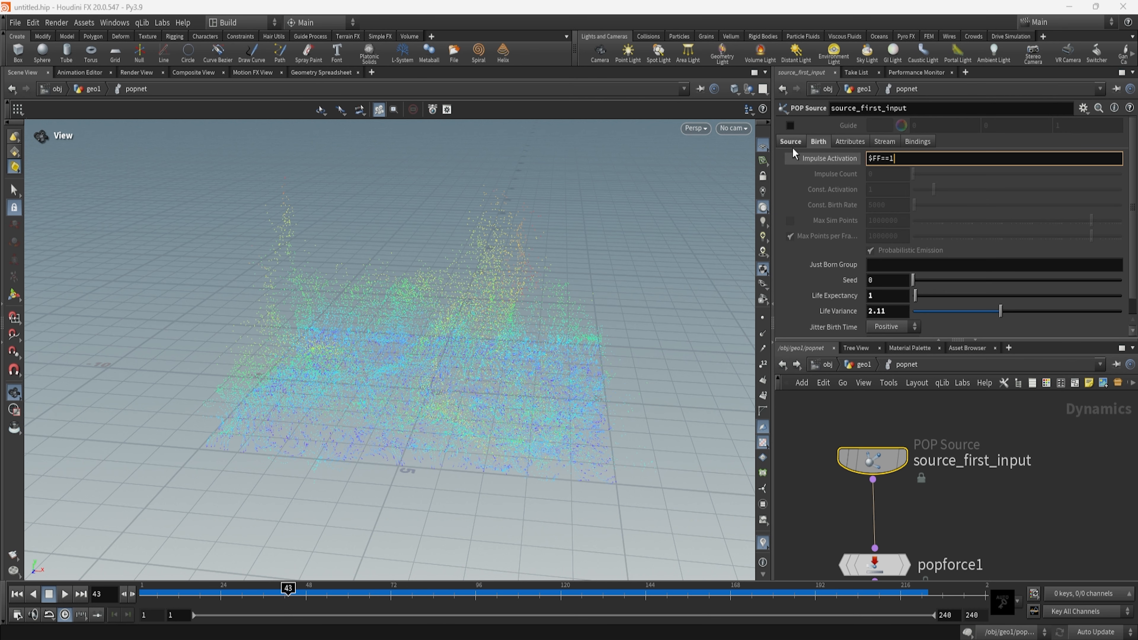
key("Return")
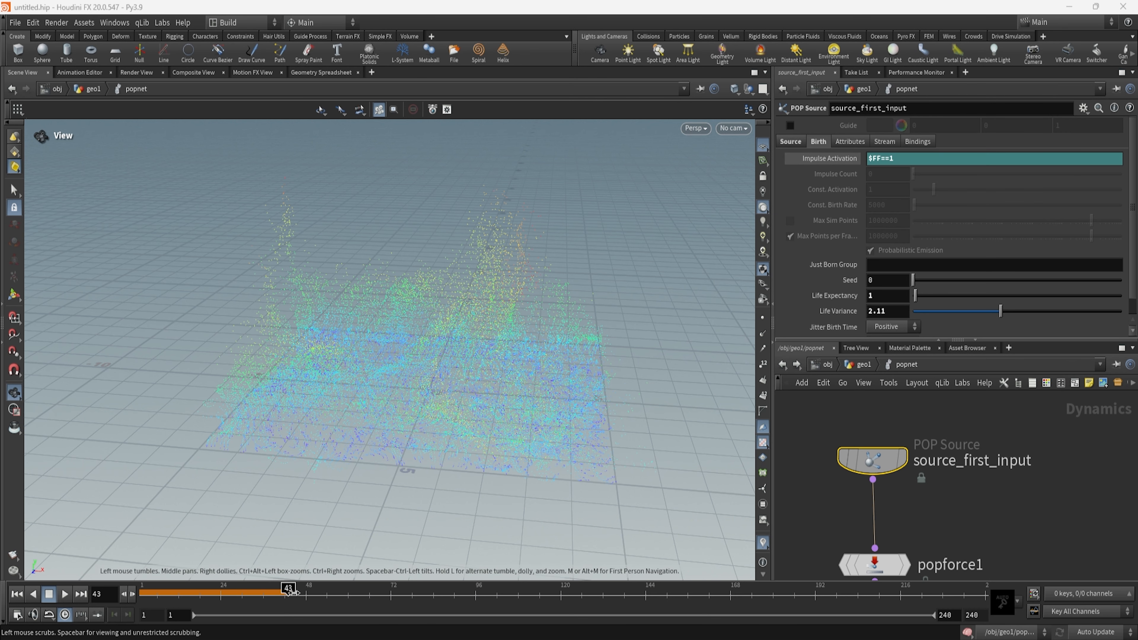
Replay the simulation from frame 1 twice to check the single-frame emission.
left_click_drag(287, 593, 81, 605)
left_click_drag(436, 473, 450, 488)
right_click_drag(449, 488, 510, 491)
left_click(65, 596)
left_click_drag(522, 467, 549, 432)
left_click_drag(344, 593, 103, 596)
left_click_drag(490, 419, 514, 502)
left_click(65, 594)
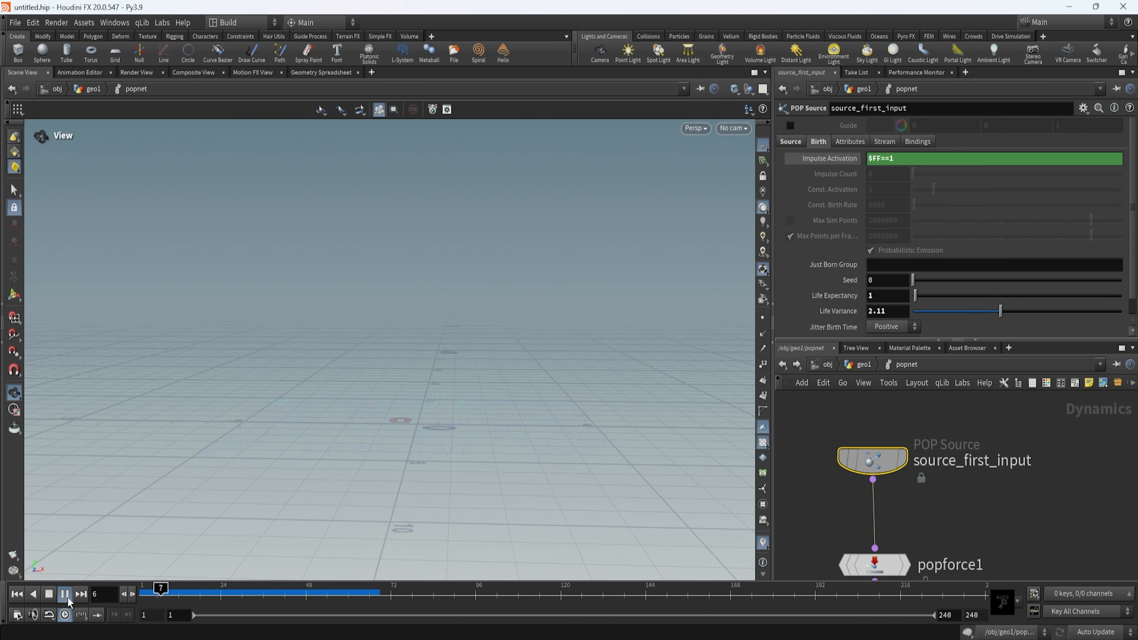
left_click_drag(488, 344, 375, 401)
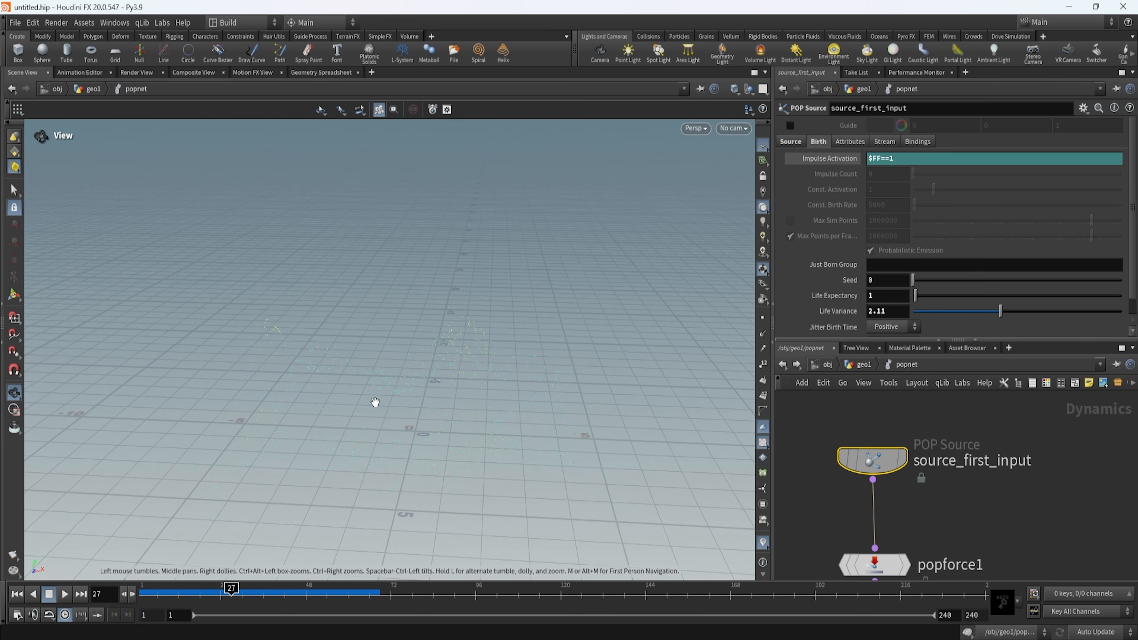
Go up to the geometry network and raise scatter1's Force Total Count to 100000.
left_click(864, 364)
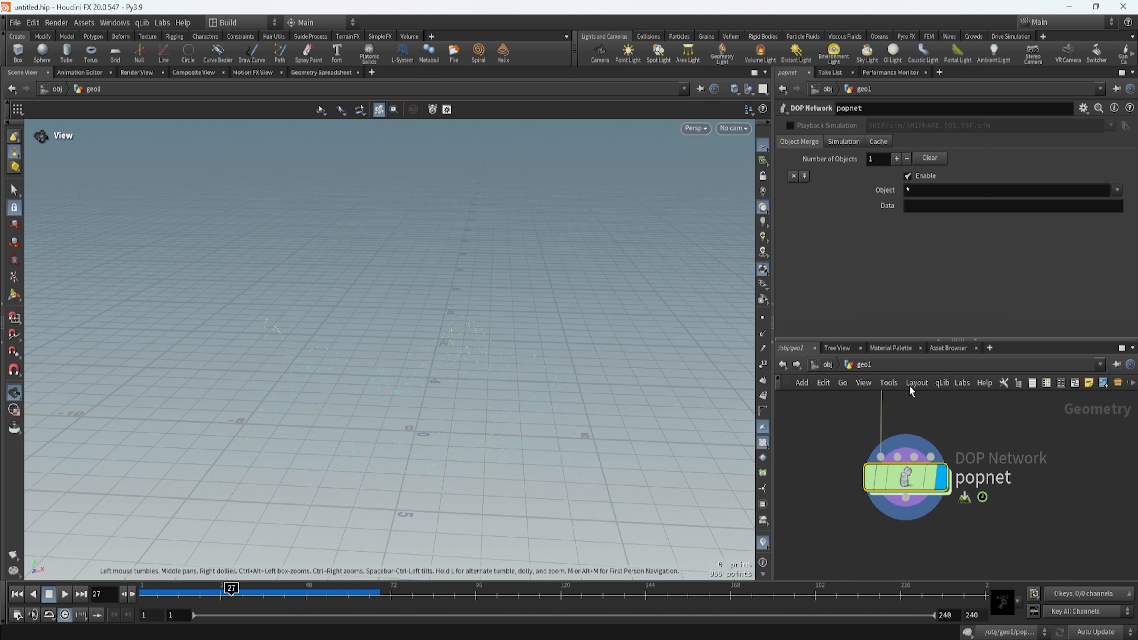
middle_click_drag(952, 442, 958, 519)
scroll(950, 510, "down", 2)
left_click(911, 457)
scroll(1075, 429, "up", 2)
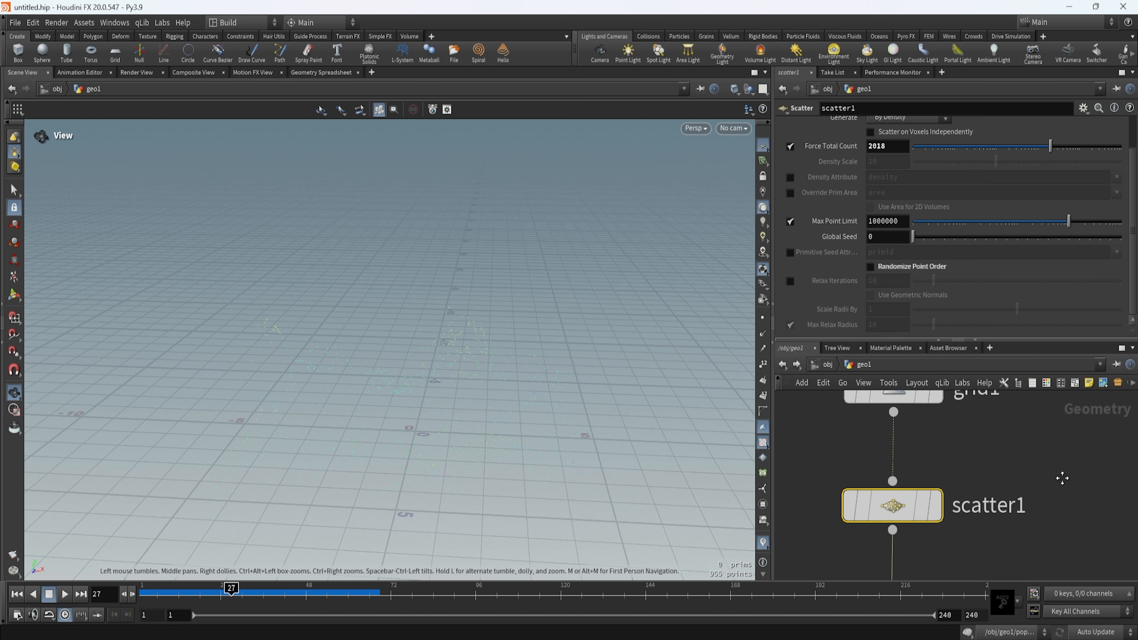
left_click_drag(1053, 149, 1133, 154)
left_click_drag(413, 395, 417, 415)
Go back inside popnet and play the denser particle simulation from frame 1.
middle_click_drag(997, 576, 983, 478)
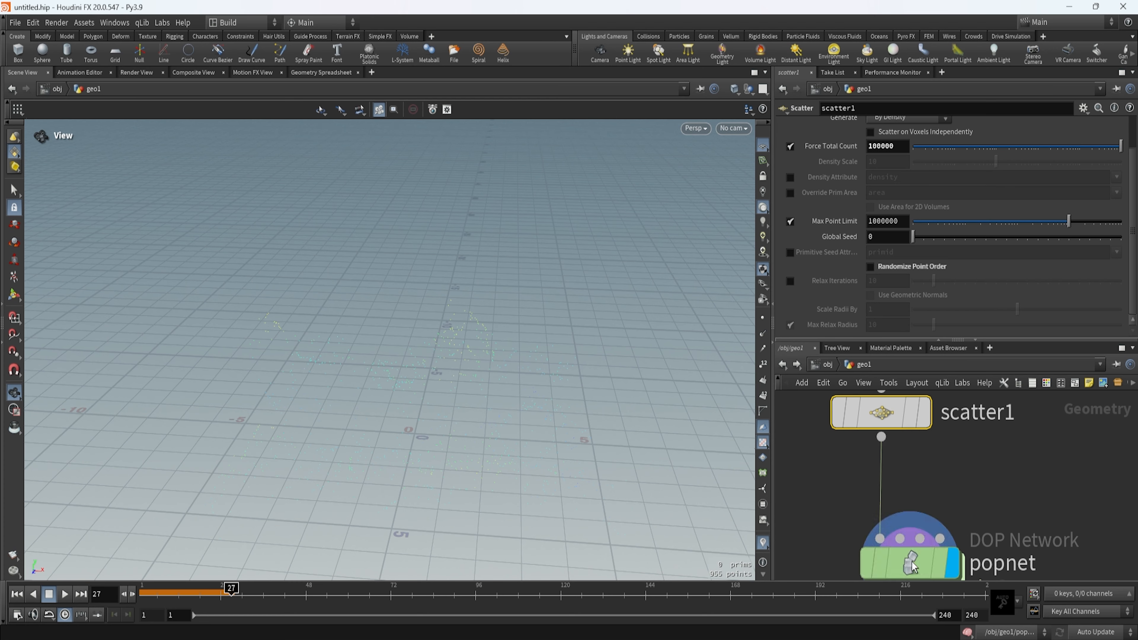
double_click(909, 560)
left_click(143, 595)
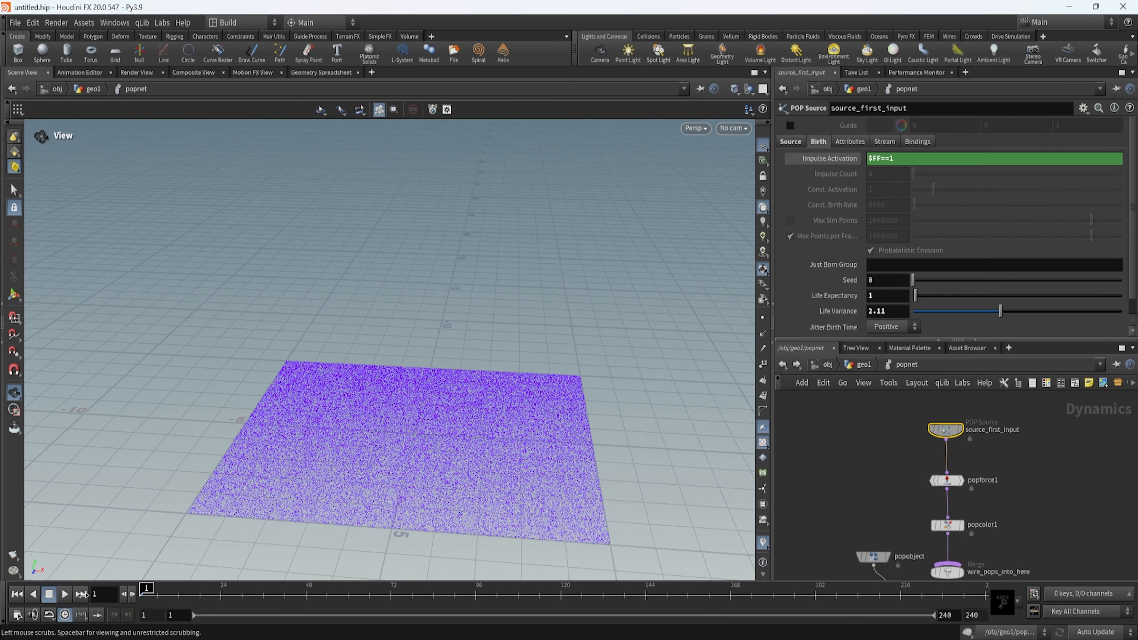
left_click(65, 595)
middle_click_drag(597, 499, 618, 425)
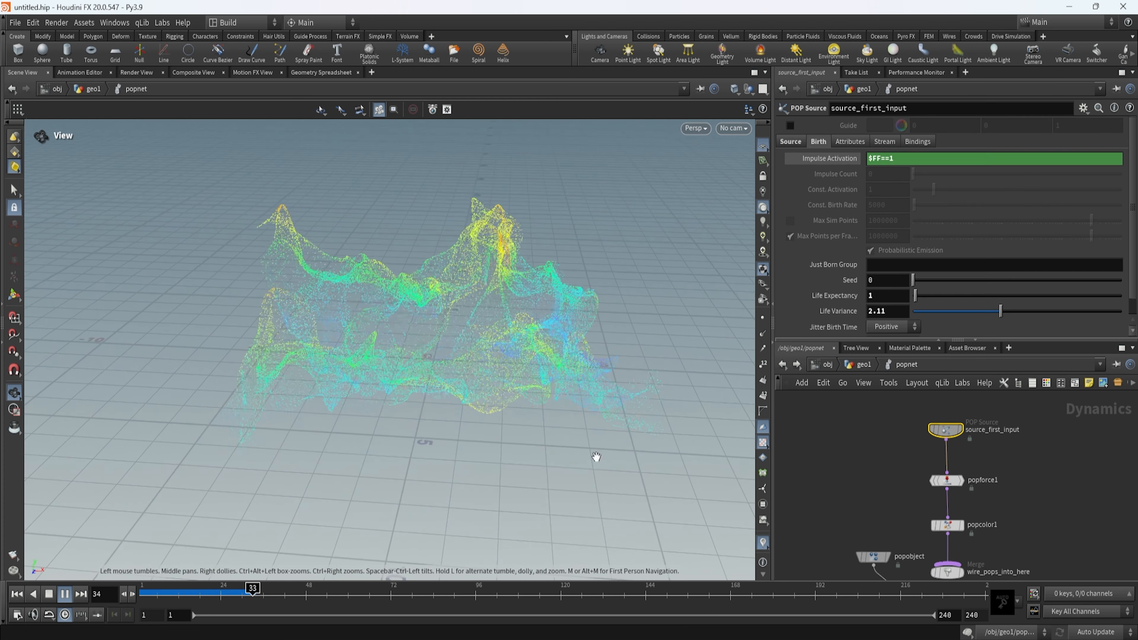
Rewind and replay the dense particle simulation, inspecting the moving surface from a lower angle.
left_click_drag(293, 595, 143, 589)
left_click_drag(475, 514, 563, 452)
middle_click_drag(544, 397, 535, 437)
left_click_drag(536, 437, 363, 555)
left_click(65, 595)
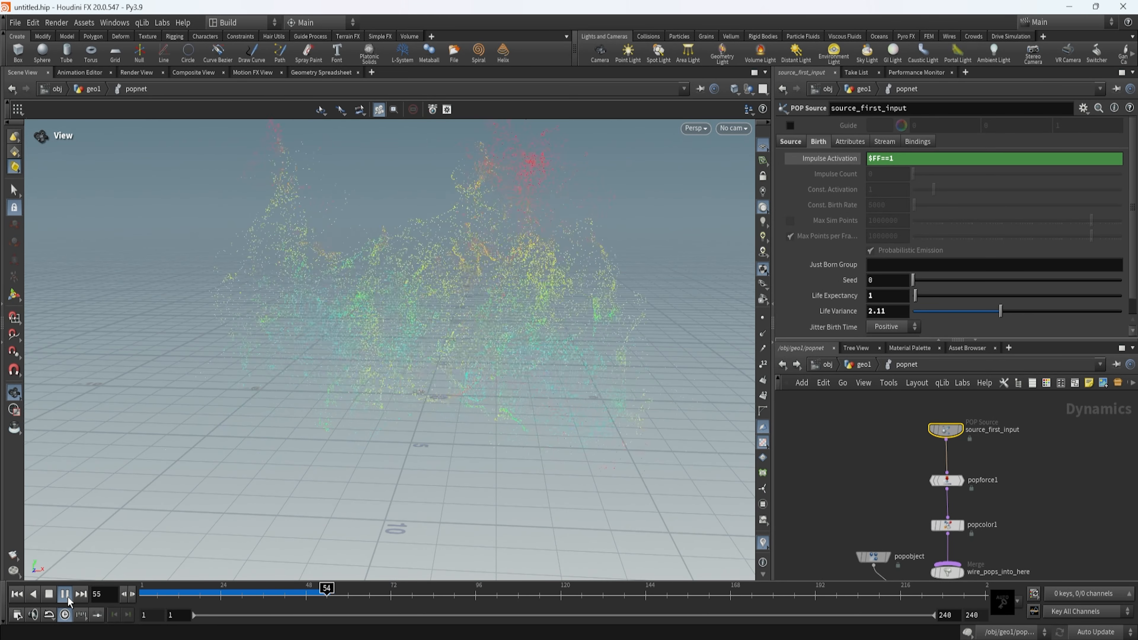
left_click(66, 594)
left_click_drag(386, 590, 171, 594)
left_click(66, 595)
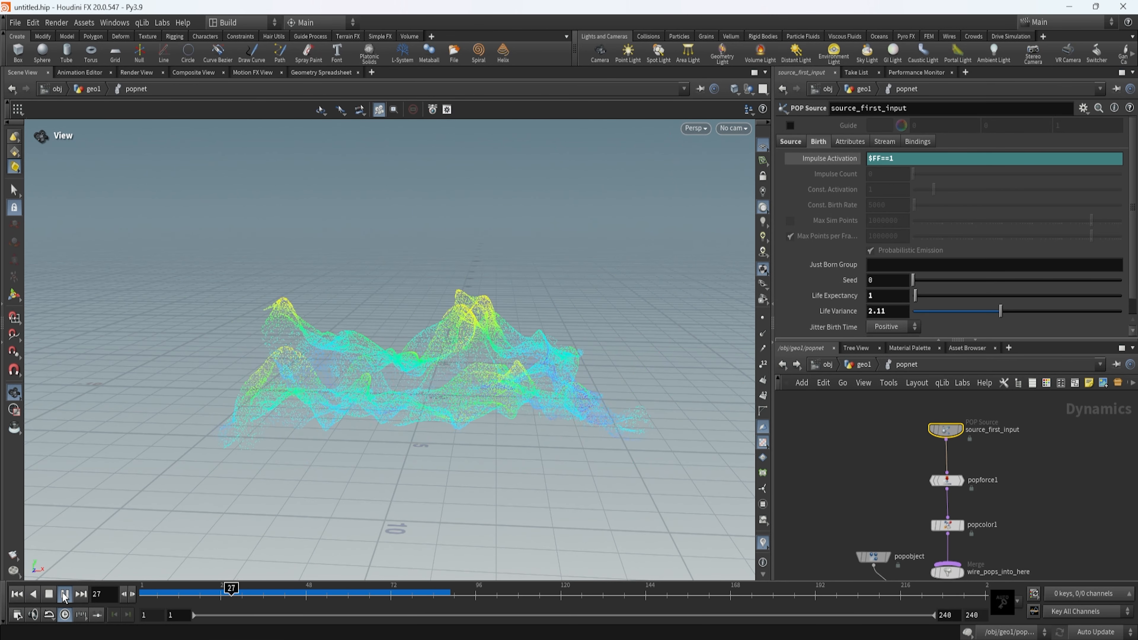
Review the particle network by selecting the popcolor1, popforce1 and source_first_input nodes.
middle_click_drag(1003, 551, 1015, 470)
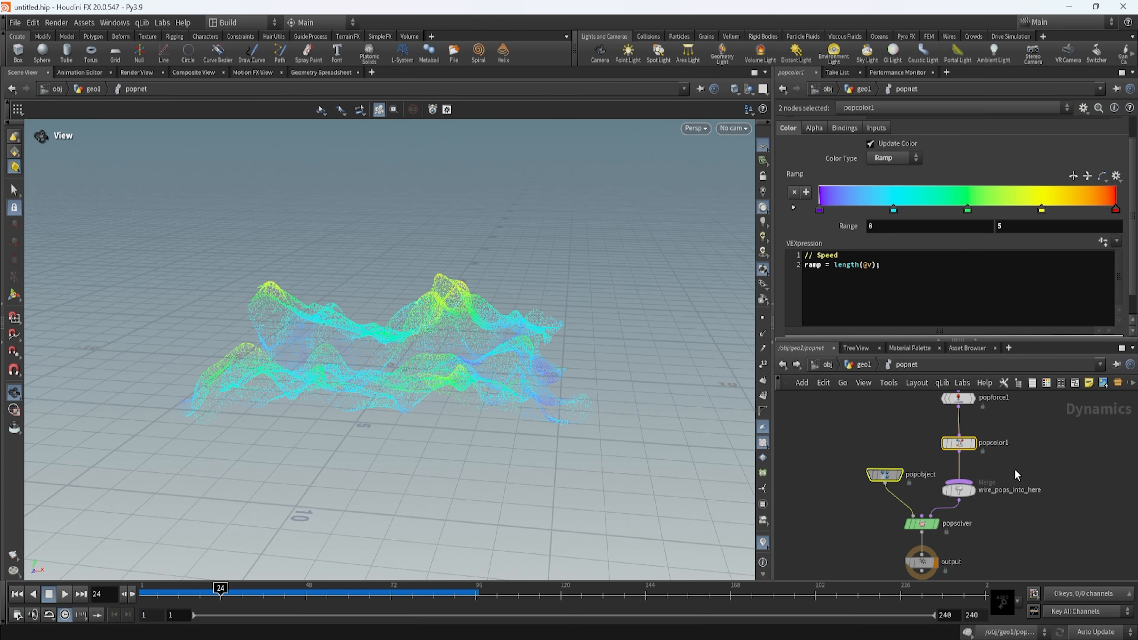
left_click_drag(1014, 468, 914, 509)
middle_click_drag(1008, 438, 983, 517)
left_click_drag(996, 490, 888, 545)
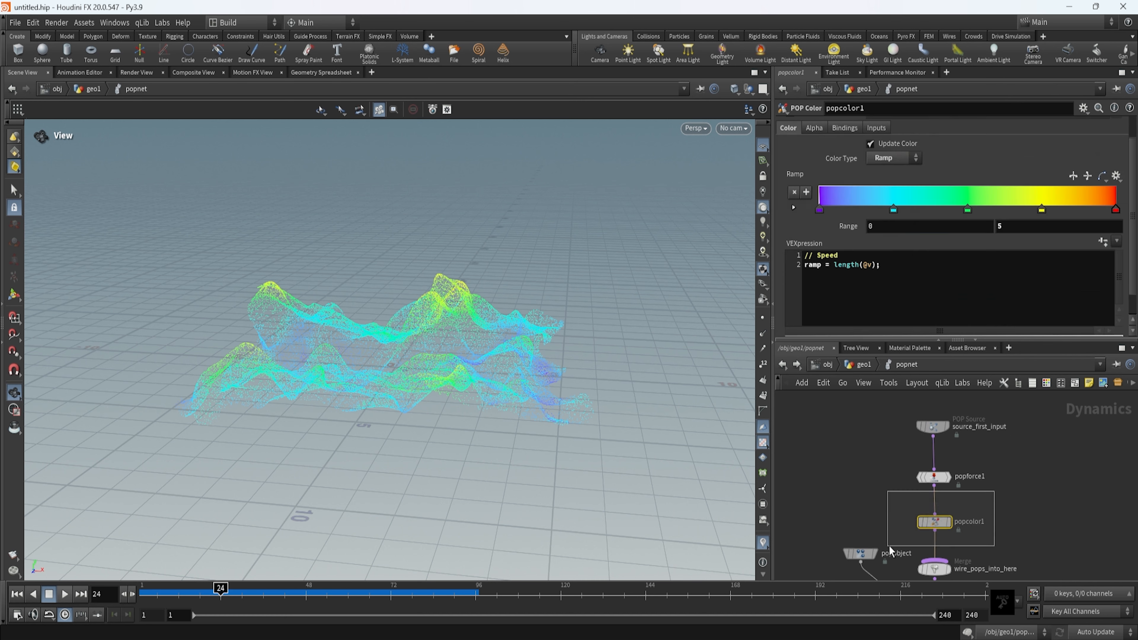
left_click_drag(995, 448, 904, 499)
left_click_drag(996, 397, 859, 460)
Return to the geometry network and review how scatter1 feeds the popnet node.
key("u")
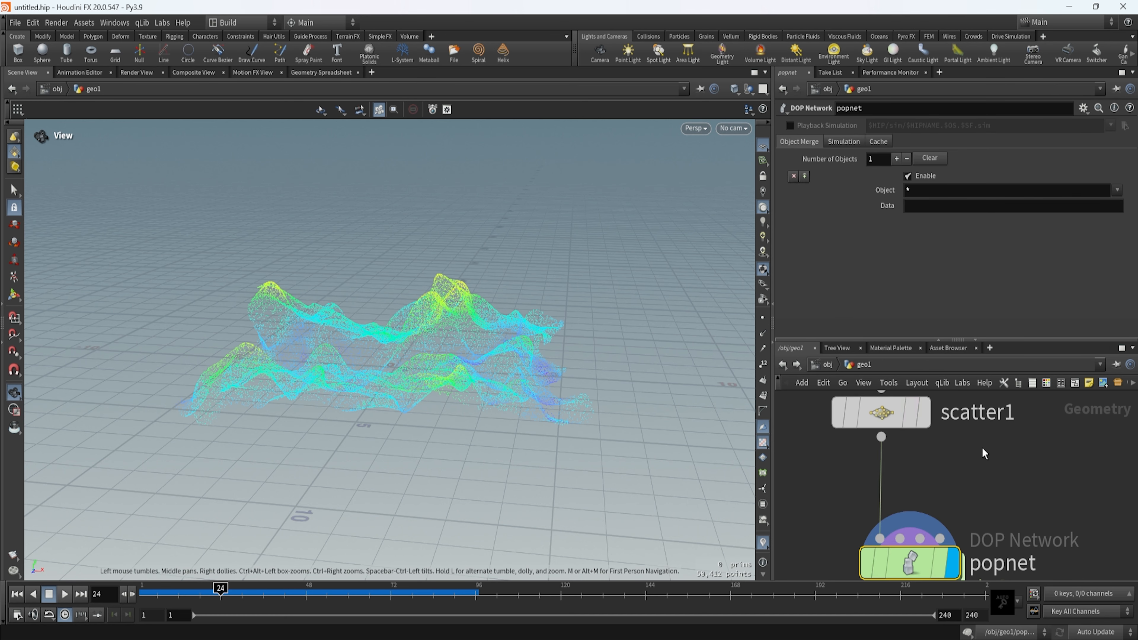
left_click_drag(975, 421, 933, 450)
scroll(950, 468, "up", 3)
double_click(958, 524)
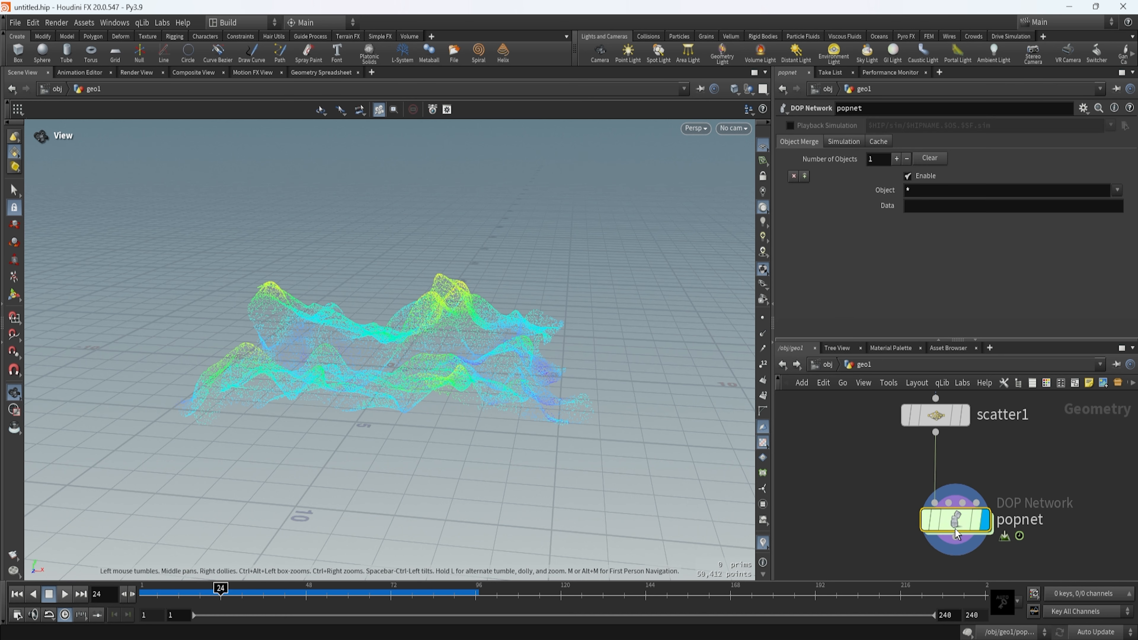
scroll(983, 497, "down", 4)
left_click(859, 363)
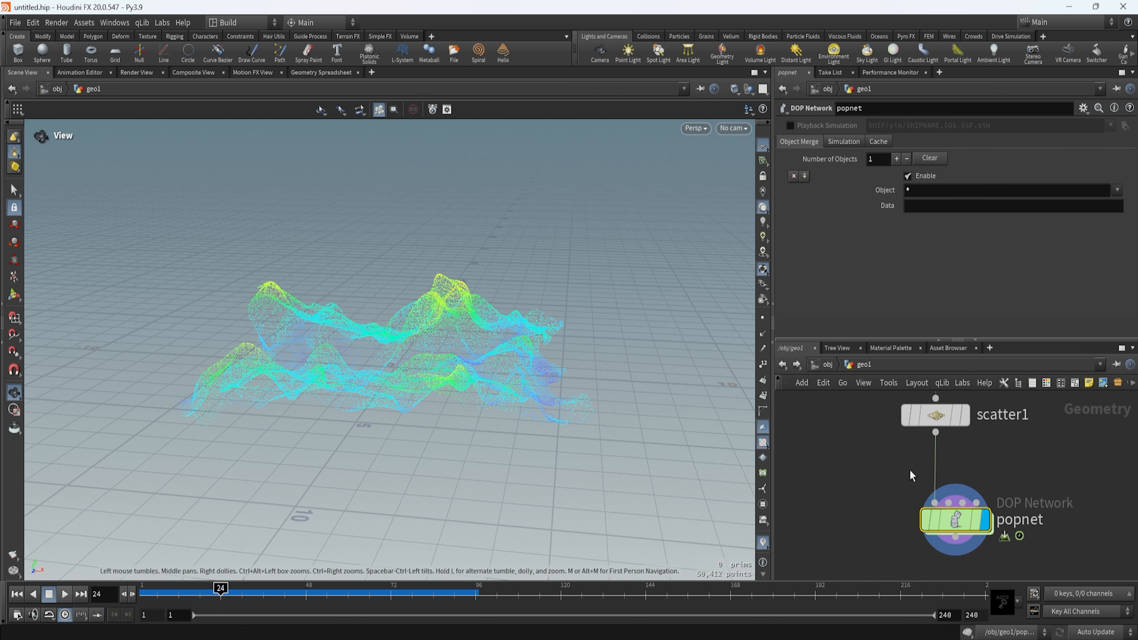
scroll(947, 486, "down", 4)
left_click_drag(1017, 453, 887, 547)
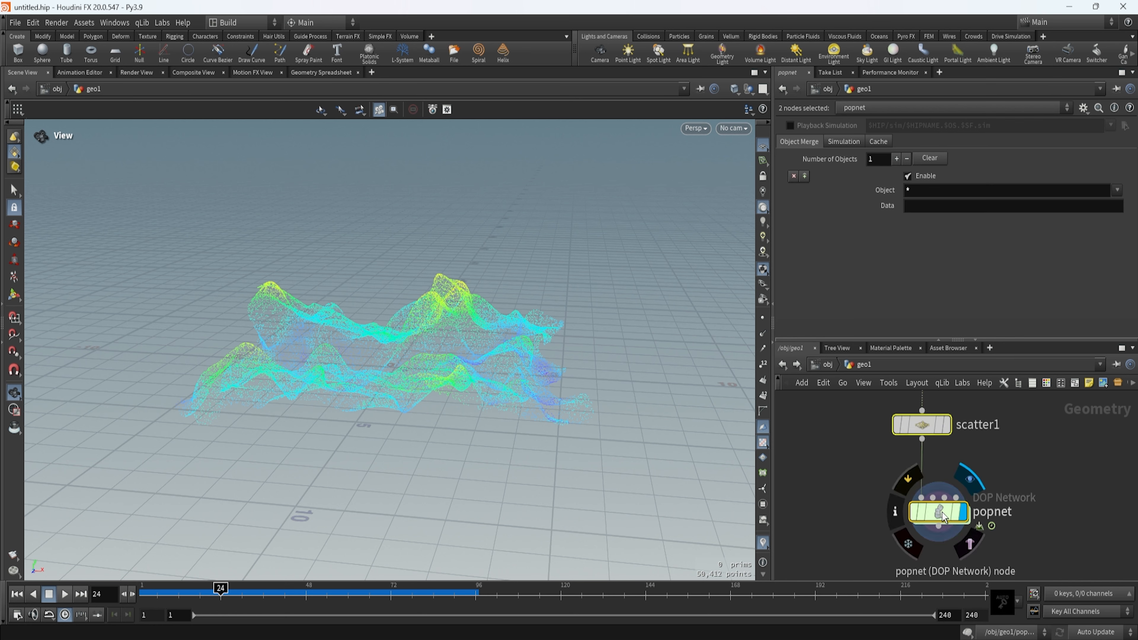
Go back inside popnet, show popcolor1's settings and view the colored particles from another angle.
double_click(951, 499)
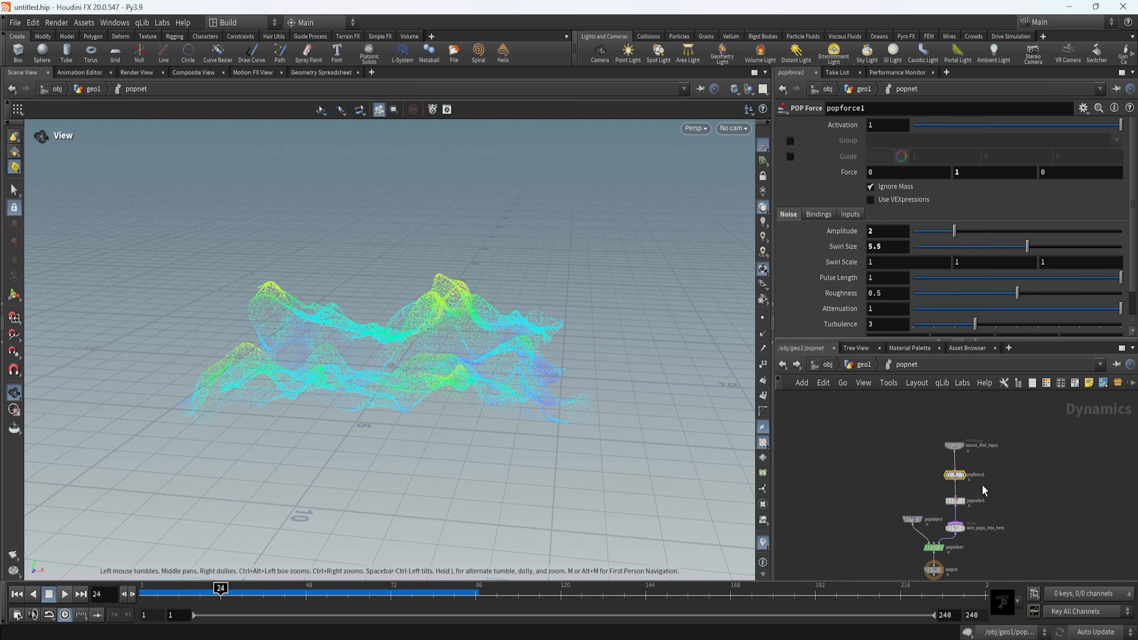
scroll(927, 500, "up", 3)
left_click(978, 498)
left_click_drag(451, 448, 553, 443)
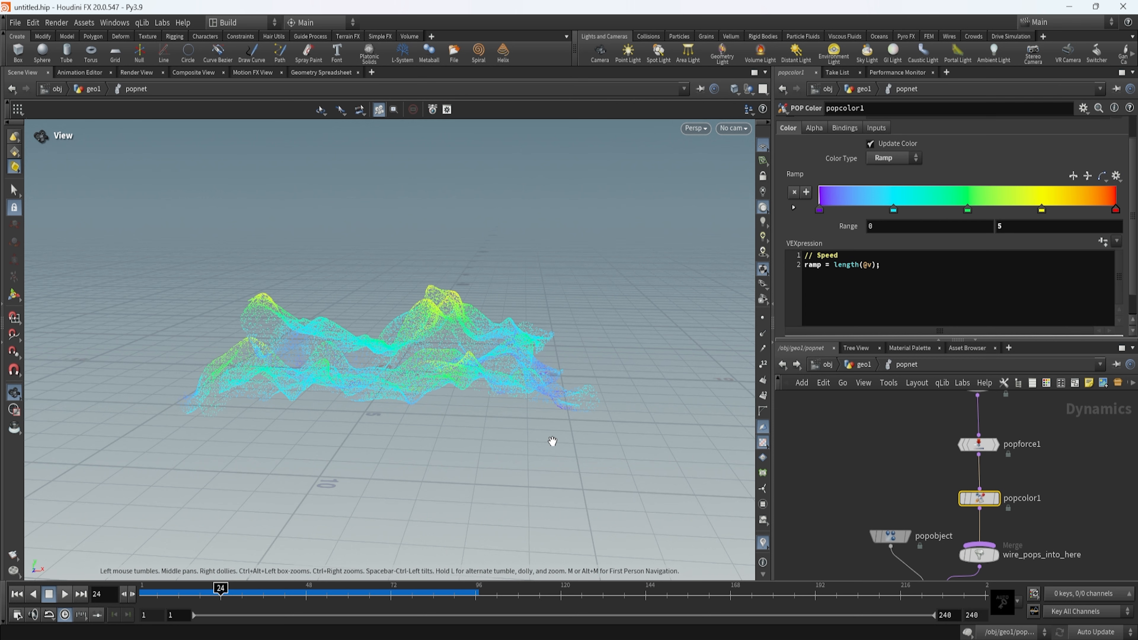